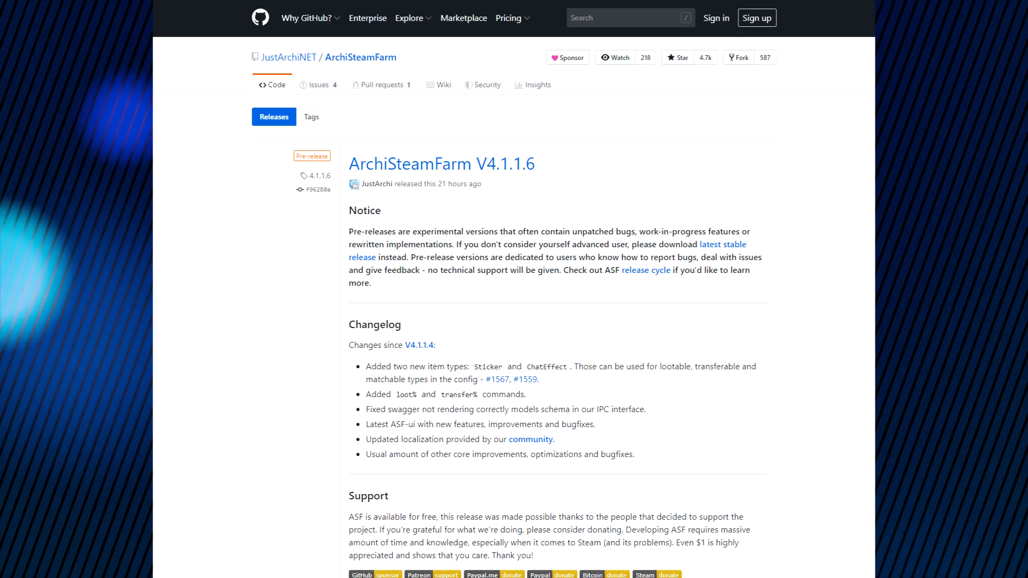
# Step: Scroll down the GitHub releases page toward the V4.1.1.4 release assets
pyautogui.scroll(-20, 514, 289)
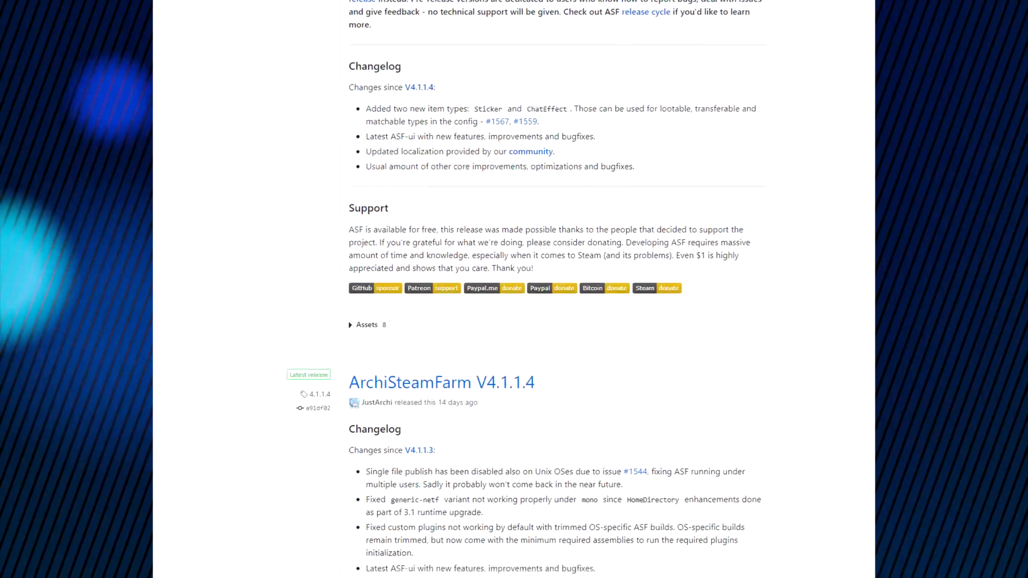
pyautogui.scroll(-1, 558, 289)
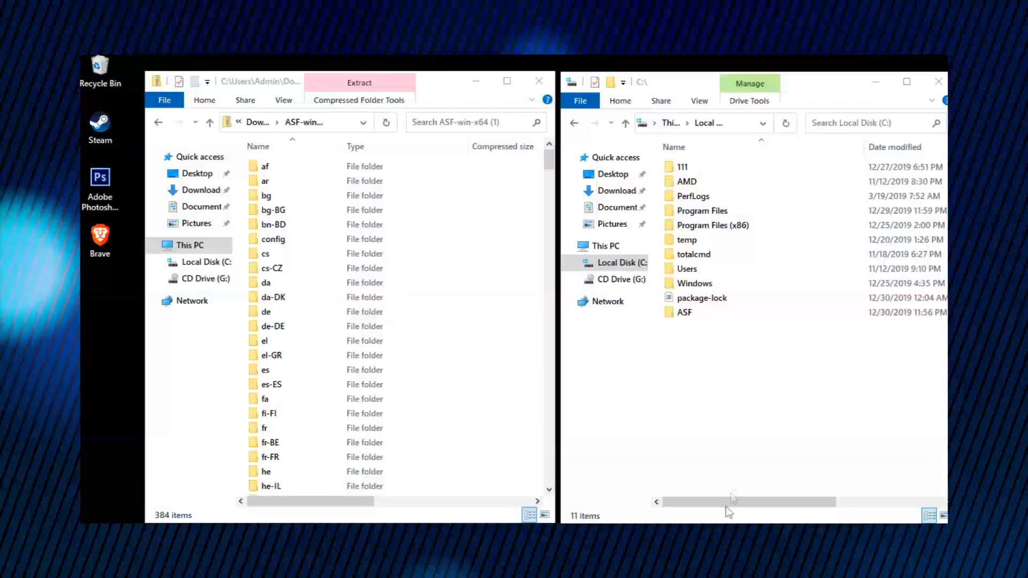
# Step: Copy all files from the ASF-win-x64 archive into the empty C:\ASF folder
pyautogui.click(706, 316)
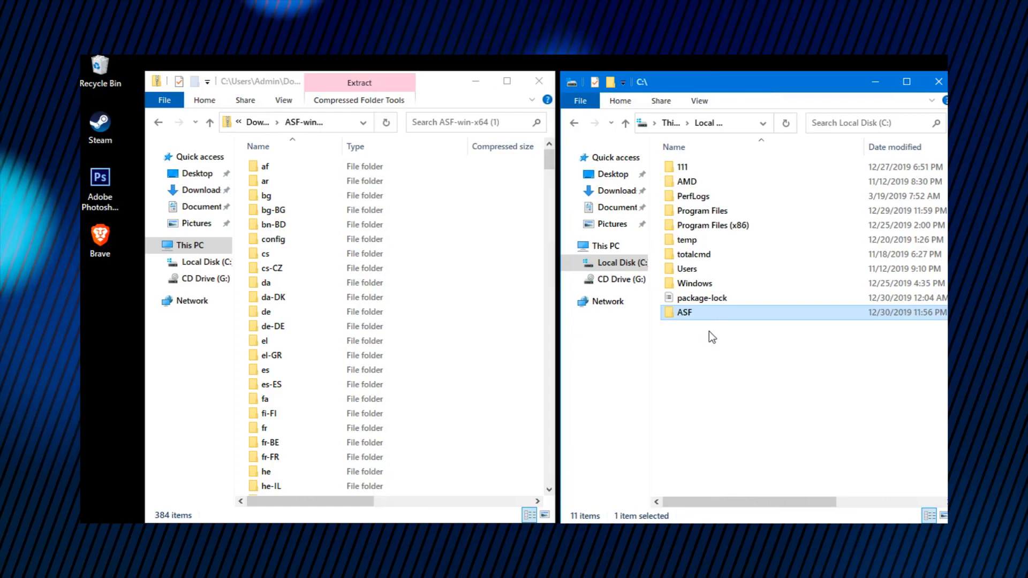
pyautogui.doubleClick(744, 312)
pyautogui.click(423, 314)
pyautogui.hotkey('ctrl', 'a')
pyautogui.moveTo(387, 312); pyautogui.dragTo(745, 323)
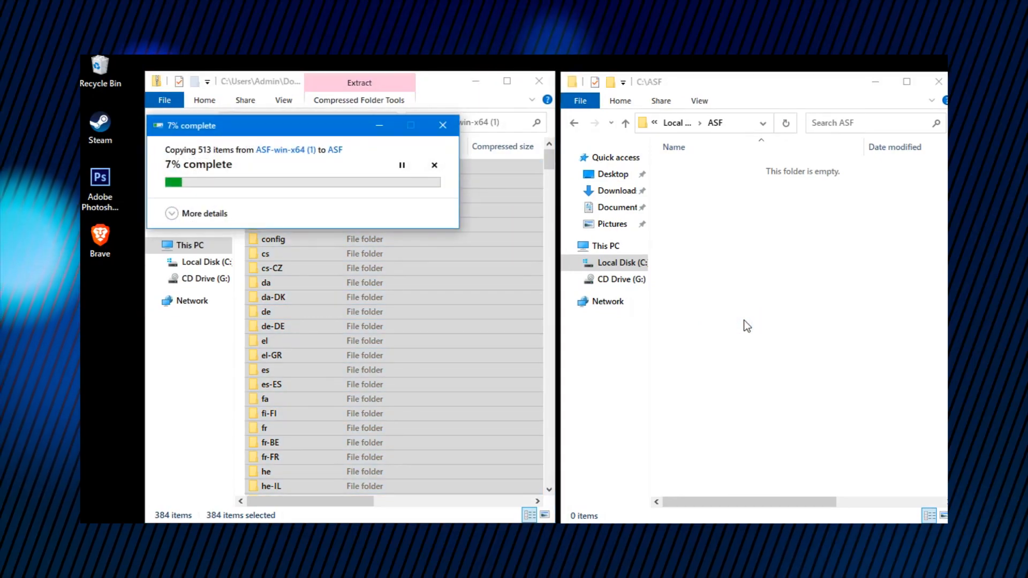
# Step: Send a desktop shortcut for ArchiSteamFarm.exe
pyautogui.click(896, 198)
pyautogui.scroll(-20, 896, 198)
pyautogui.scroll(-1, 714, 230)
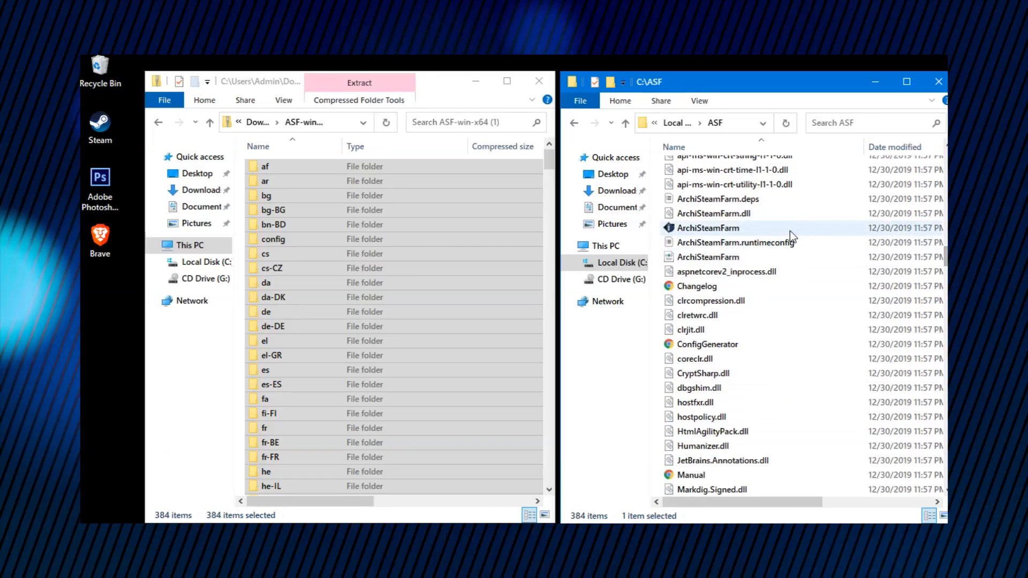
pyautogui.rightClick(714, 229)
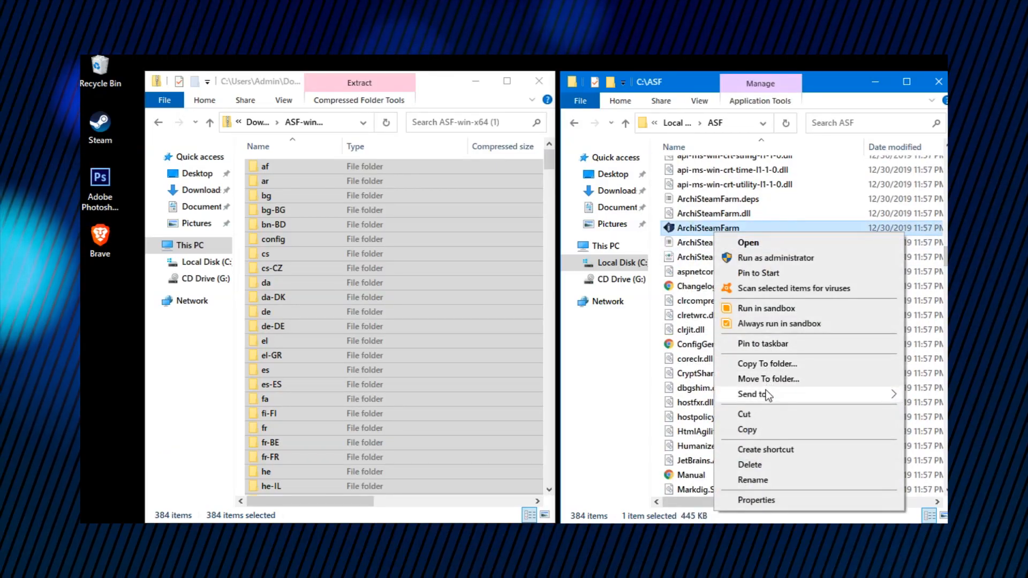
pyautogui.moveTo(766, 390)
pyautogui.click(610, 427)
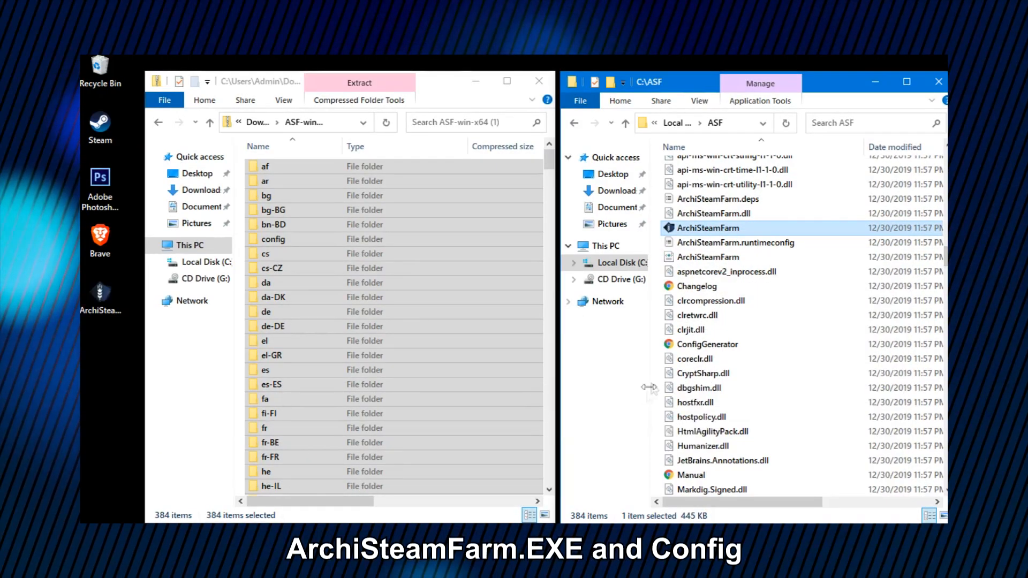
# Step: Add a desktop shortcut for the config folder and close the archive window
pyautogui.scroll(20, 776, 252)
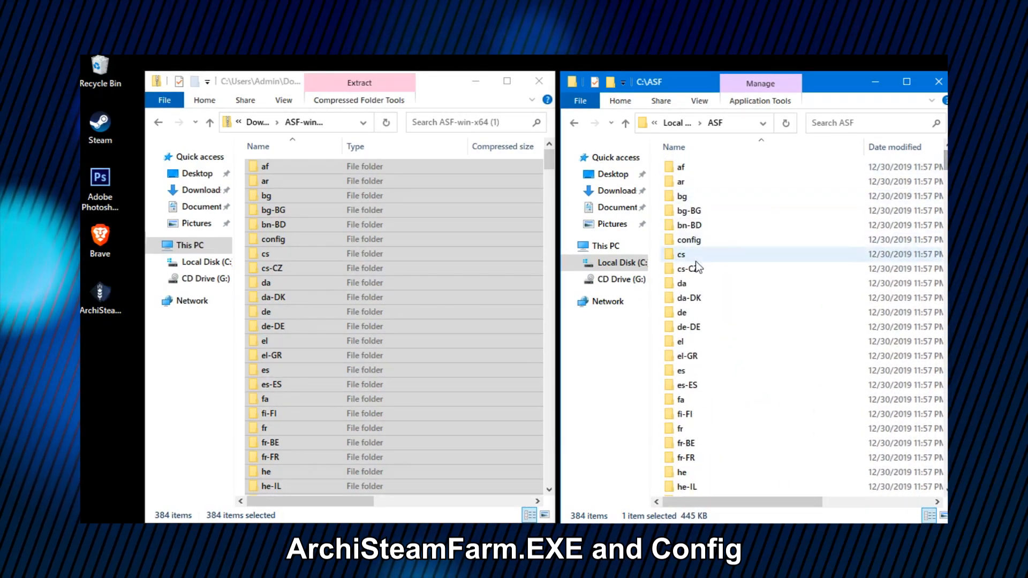
pyautogui.rightClick(685, 239)
pyautogui.moveTo(721, 361)
pyautogui.click(589, 393)
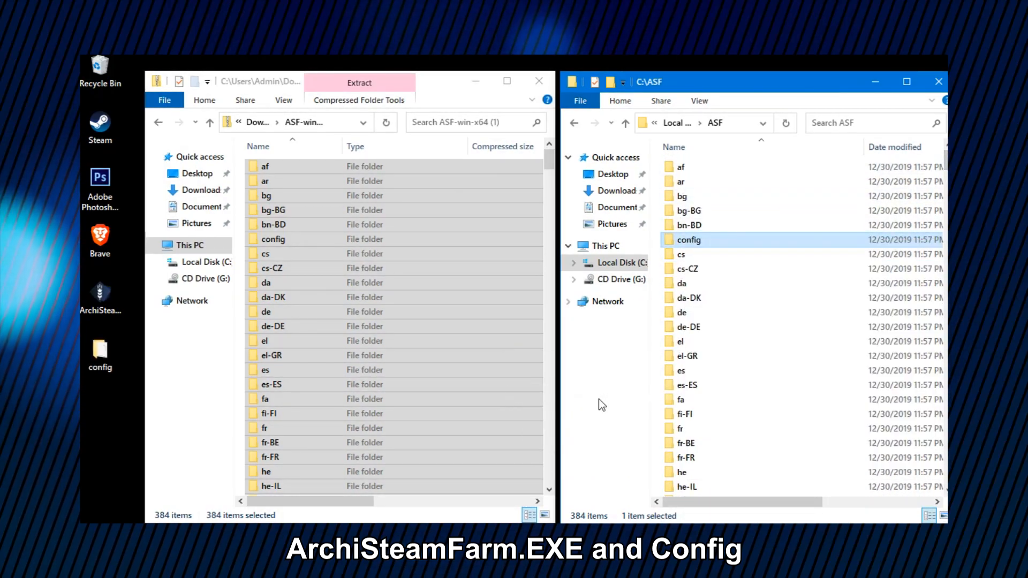
pyautogui.click(539, 80)
pyautogui.moveTo(201, 364); pyautogui.dragTo(104, 281)
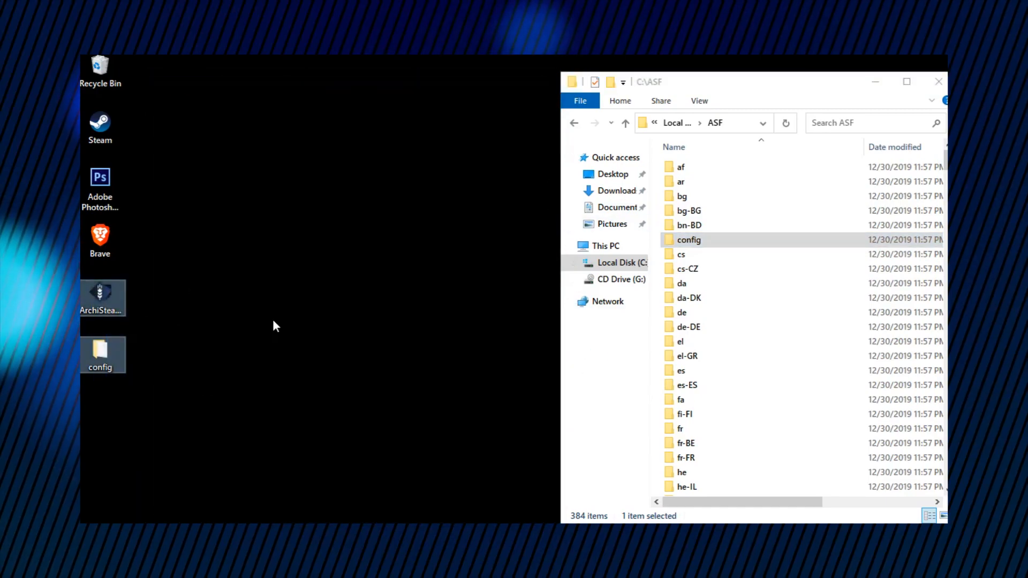
pyautogui.click(273, 319)
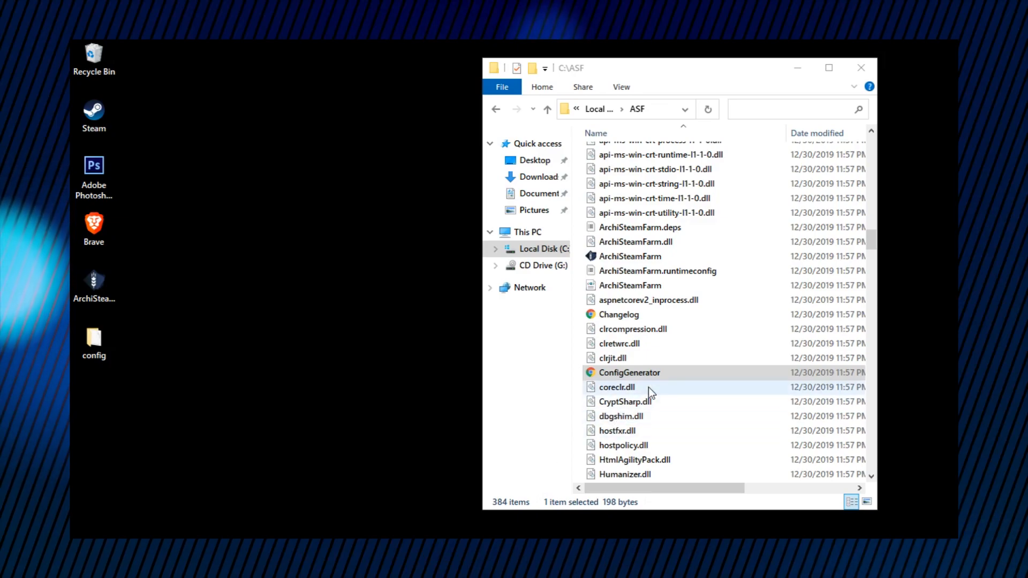
# Step: Open the ASF Config Generator page from the ConfigGenerator file
pyautogui.click(660, 376)
pyautogui.doubleClick(659, 374)
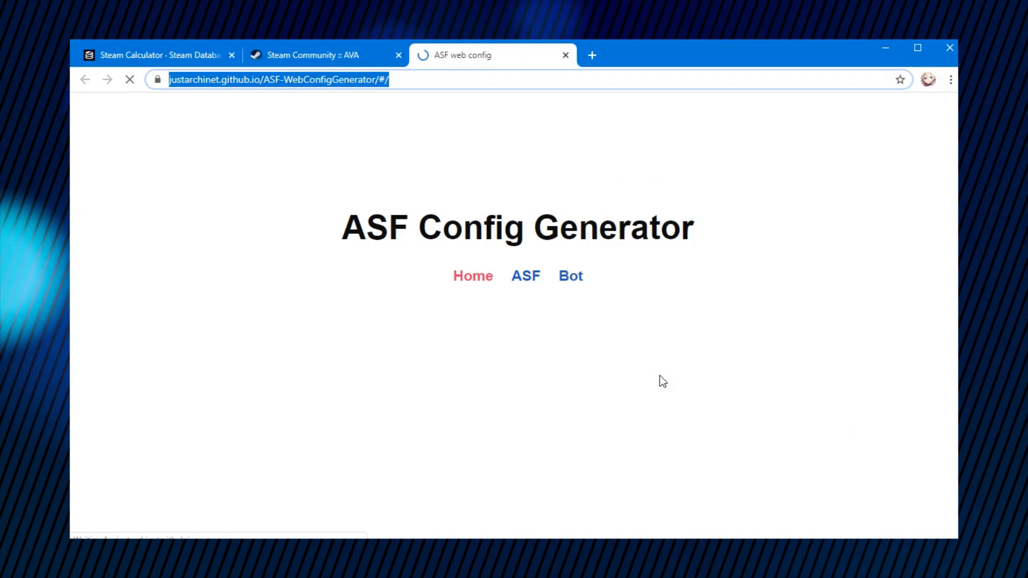
pyautogui.click(697, 172)
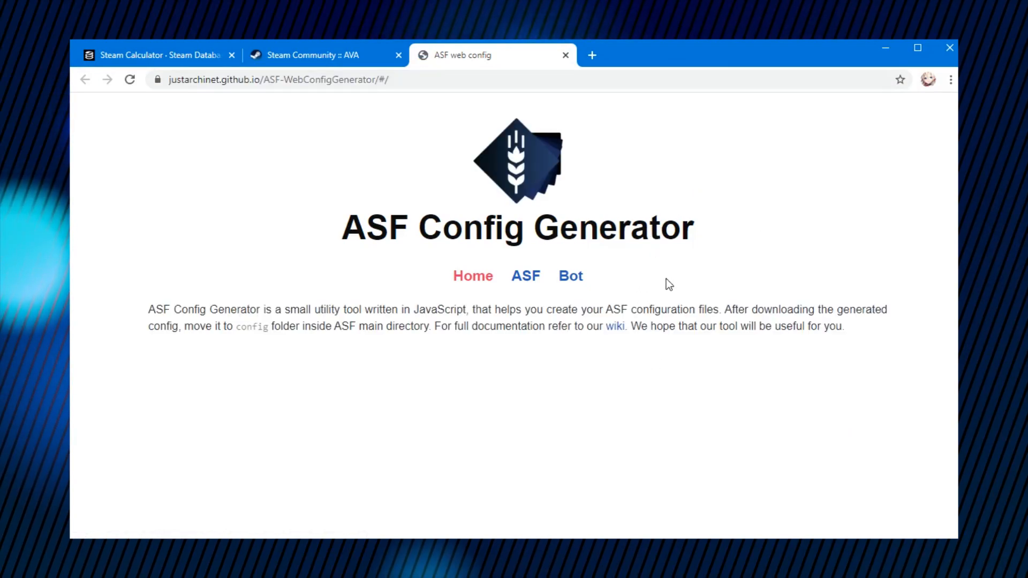
# Step: Open the ASF global config form for version V4.1.0.4-V4.1.1.4 and select SteamOwnerID
pyautogui.click(529, 282)
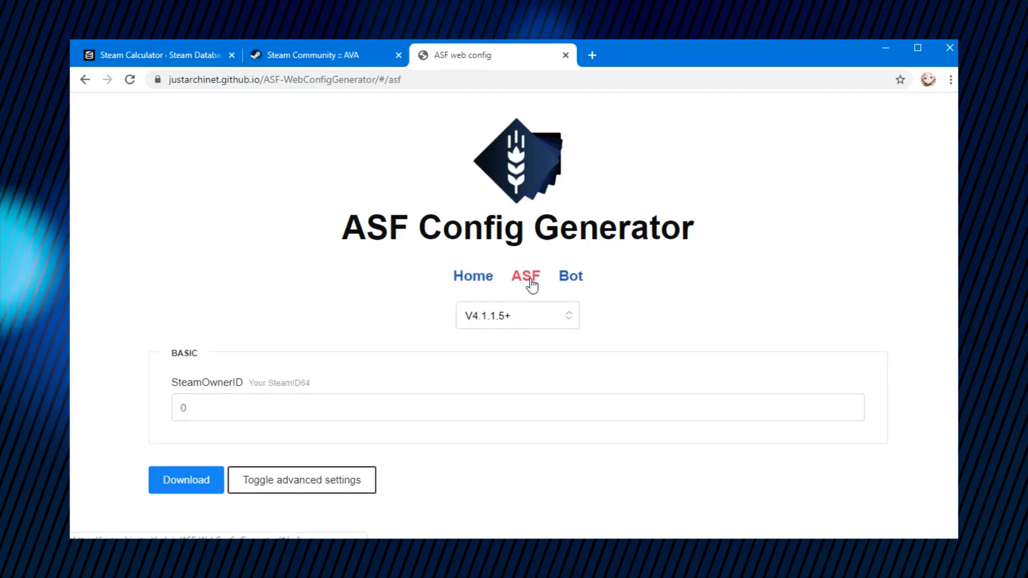
pyautogui.click(563, 315)
pyautogui.click(556, 70)
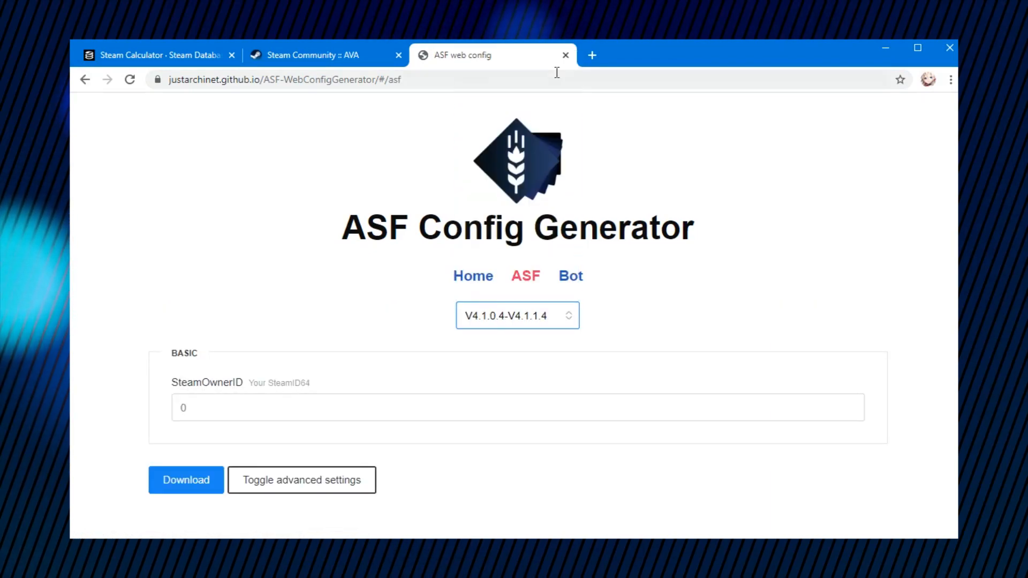
pyautogui.click(356, 403)
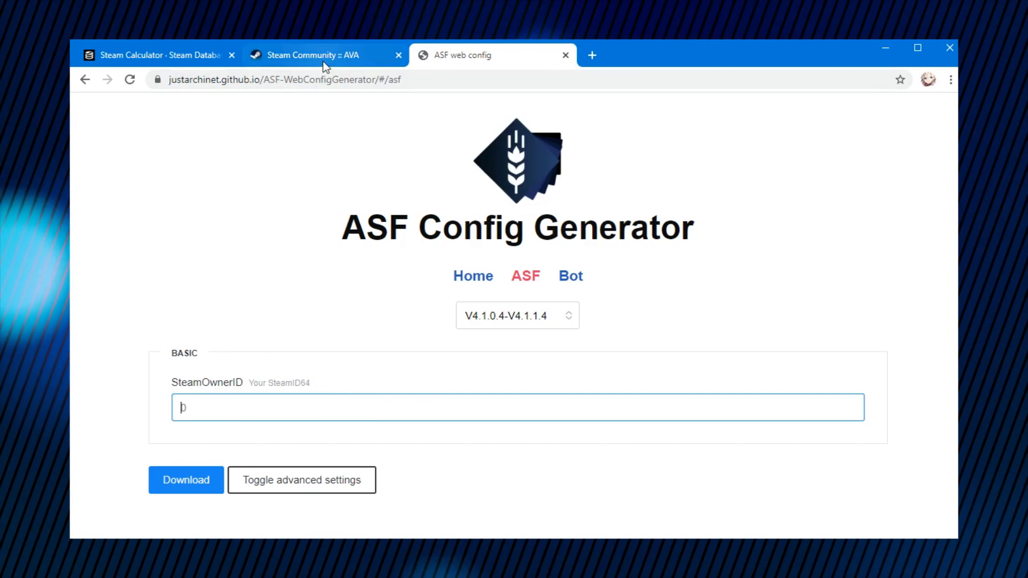
# Step: Copy the Steam profile's web address
pyautogui.click(348, 79)
pyautogui.rightClick(349, 79)
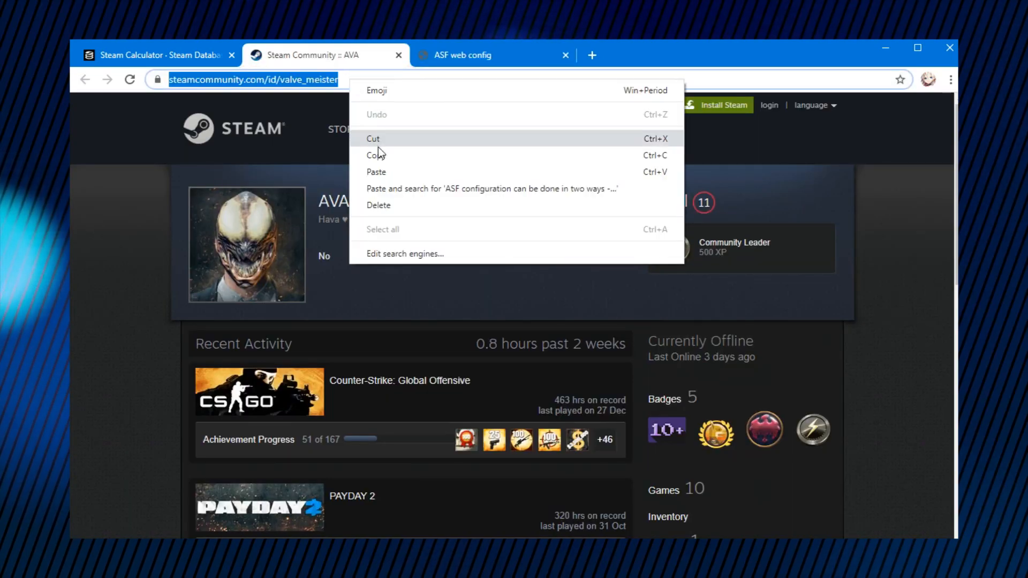
pyautogui.click(378, 156)
# Step: Look up the profile in SteamDB's Steam Calculator and copy its SteamID64
pyautogui.click(187, 61)
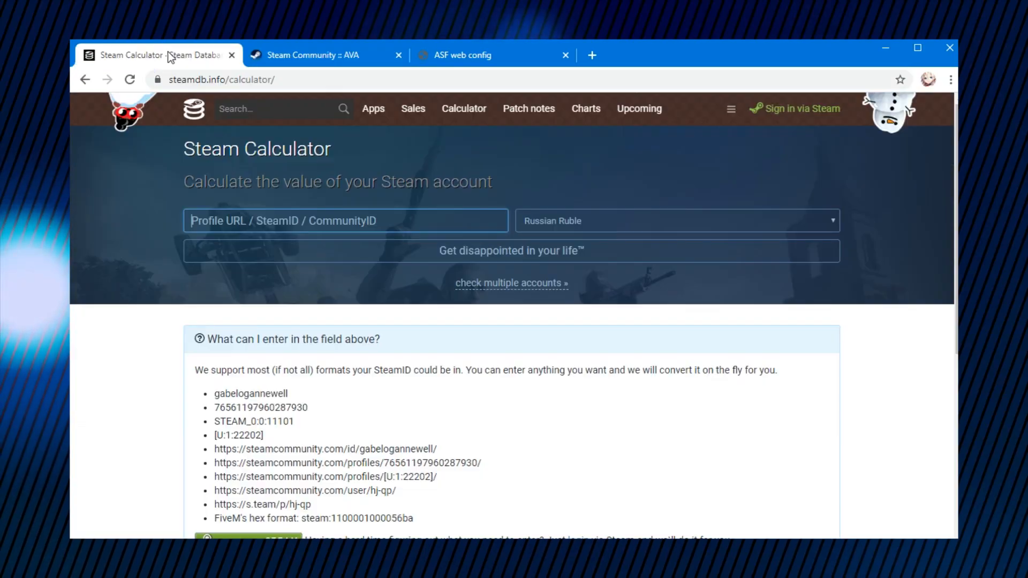
pyautogui.rightClick(212, 218)
pyautogui.click(244, 329)
pyautogui.click(262, 262)
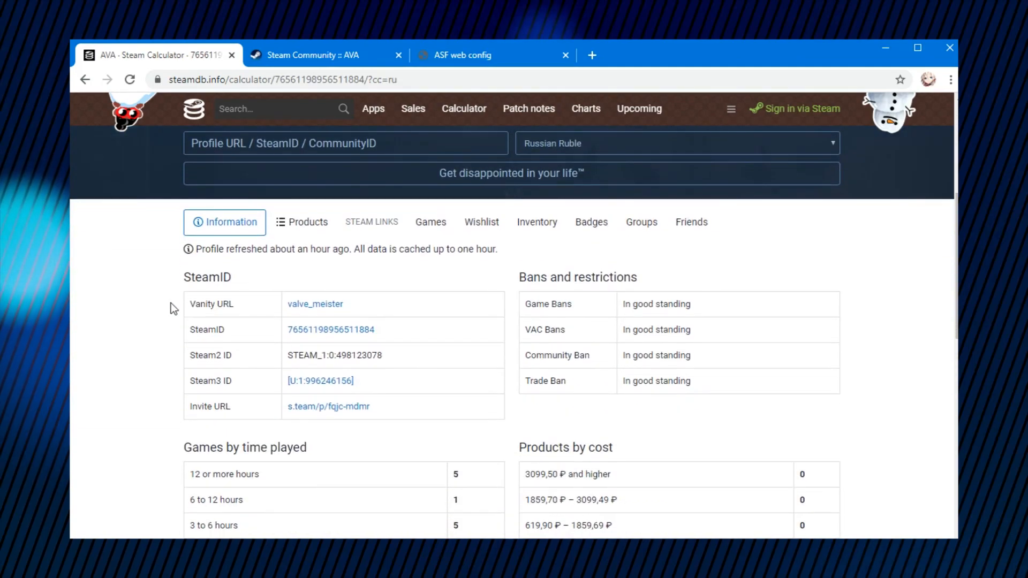
pyautogui.click(354, 329)
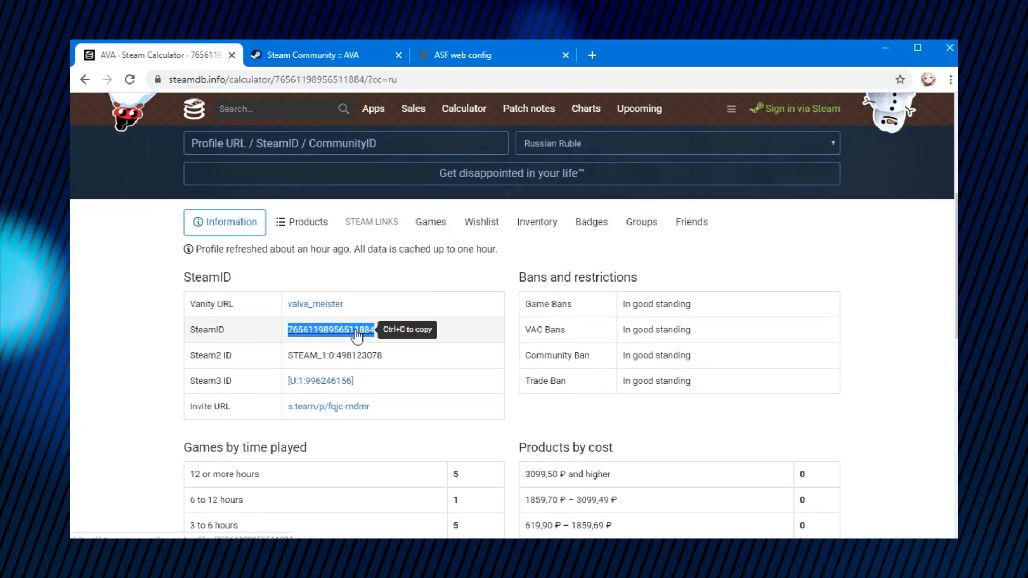
pyautogui.hotkey('ctrl', 'c')
pyautogui.click(313, 55)
# Step: Paste the copied SteamID64 into the SteamOwnerID field
pyautogui.click(460, 54)
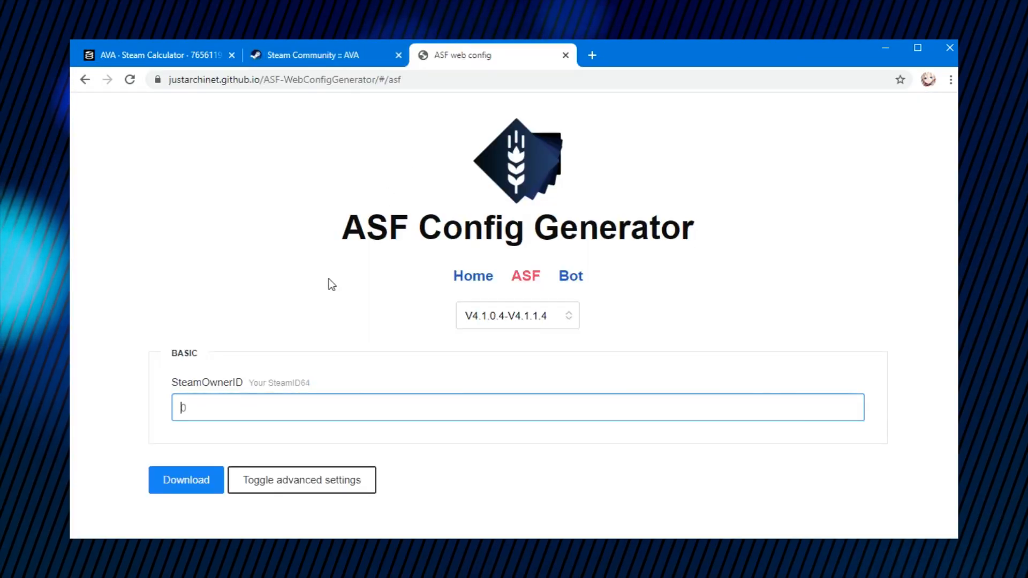
pyautogui.click(241, 408)
pyautogui.hotkey('ctrl', 'v')
# Step: Turn on IPC in the advanced config settings
pyautogui.click(292, 475)
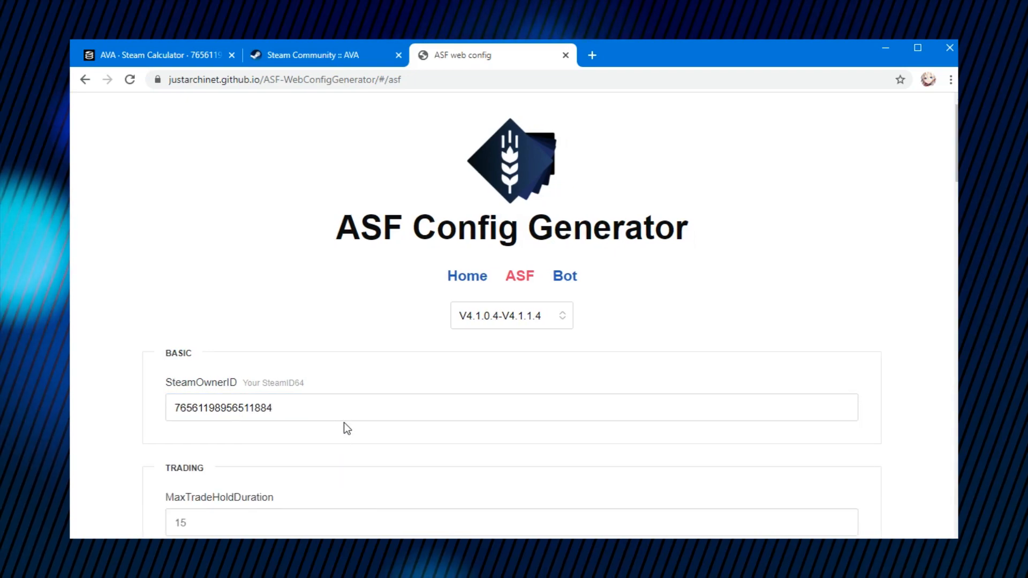
pyautogui.scroll(-12, 344, 423)
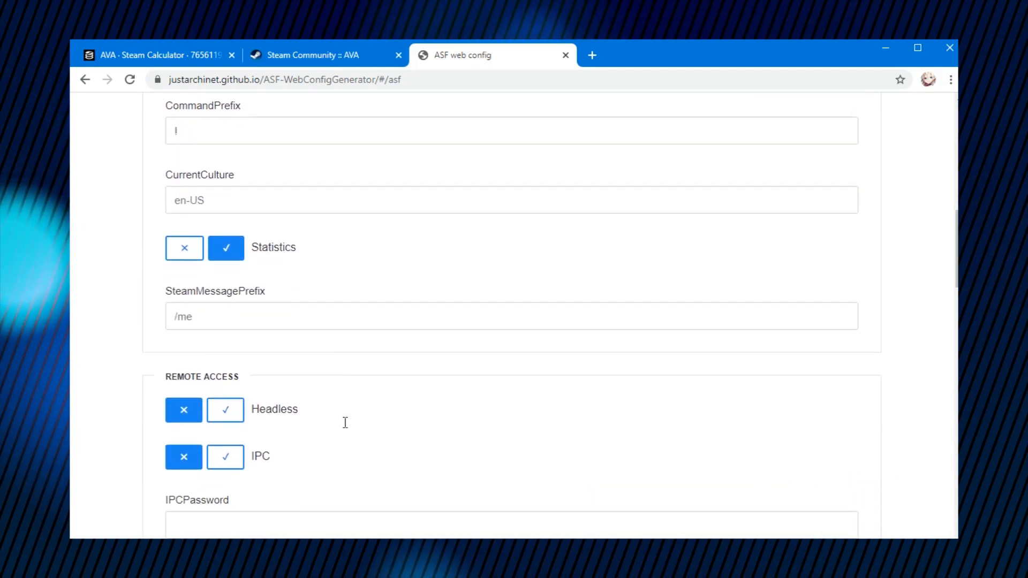
pyautogui.scroll(-3, 345, 428)
pyautogui.click(231, 322)
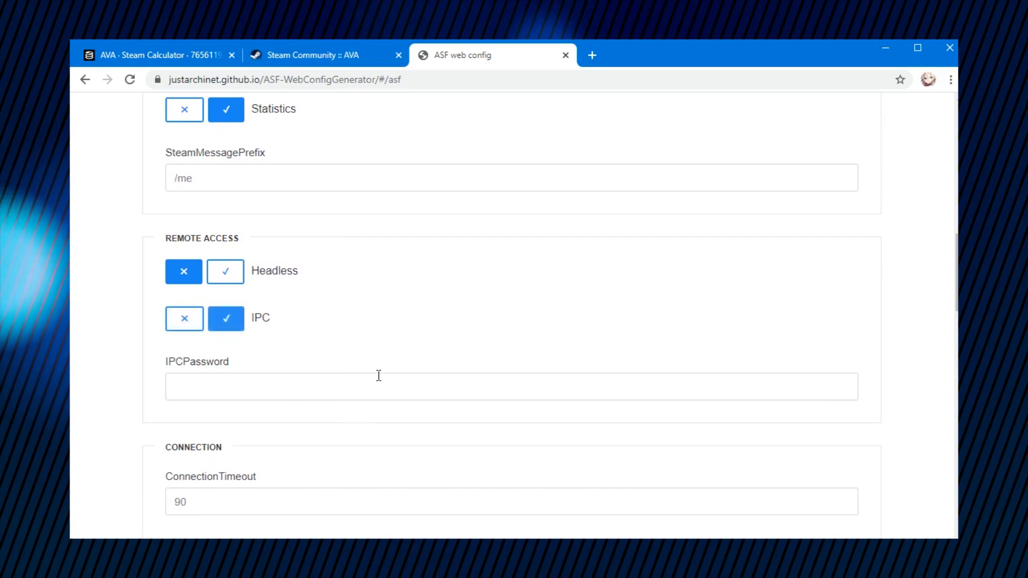
# Step: Download the generated ASF.json and save it into C:\ASF\config
pyautogui.scroll(-15, 377, 377)
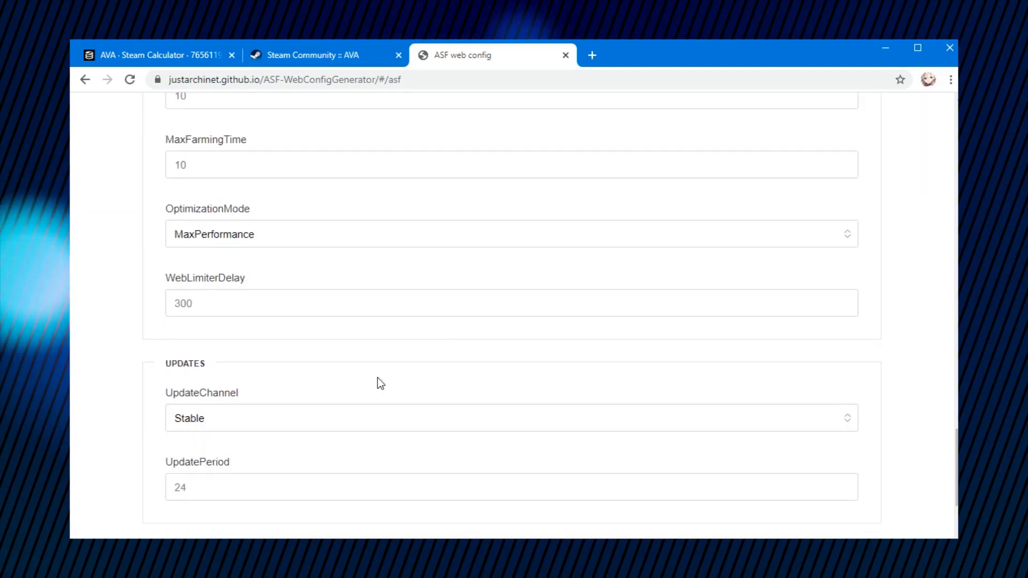
pyautogui.scroll(-3, 377, 383)
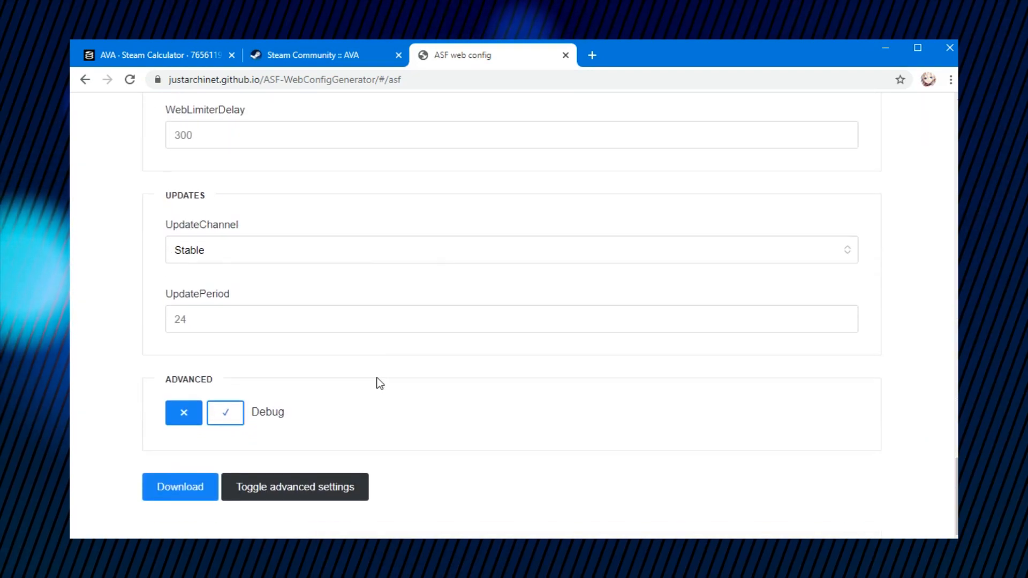
pyautogui.click(201, 489)
pyautogui.doubleClick(260, 175)
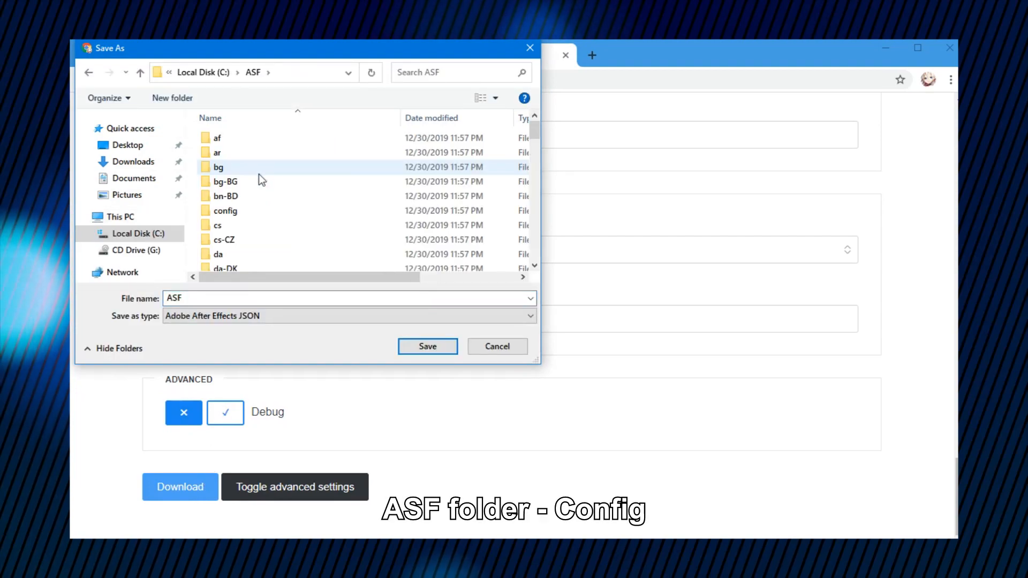
pyautogui.doubleClick(247, 212)
pyautogui.click(439, 347)
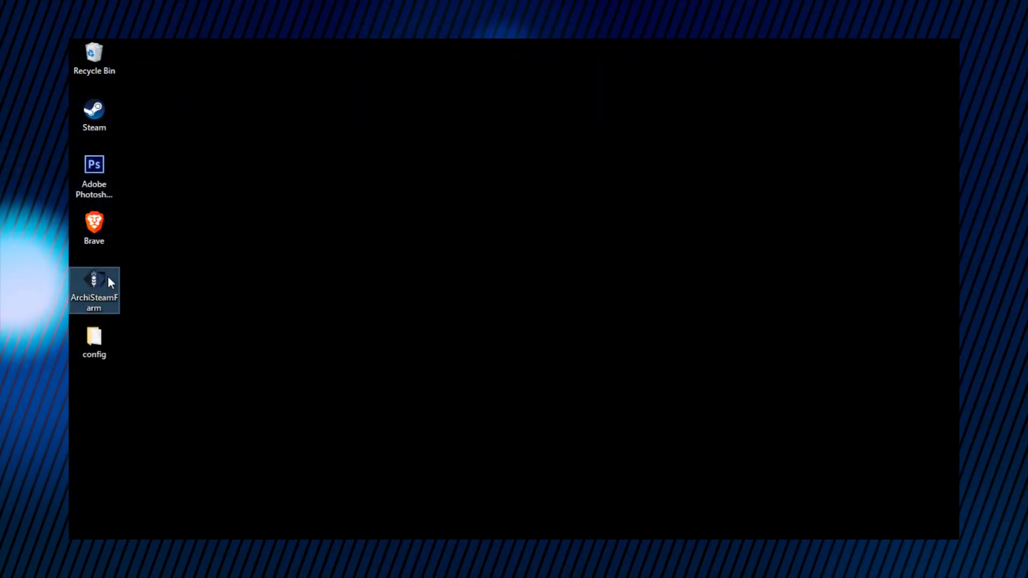
# Step: Launch ArchiSteamFarm from its desktop shortcut
pyautogui.doubleClick(108, 278)
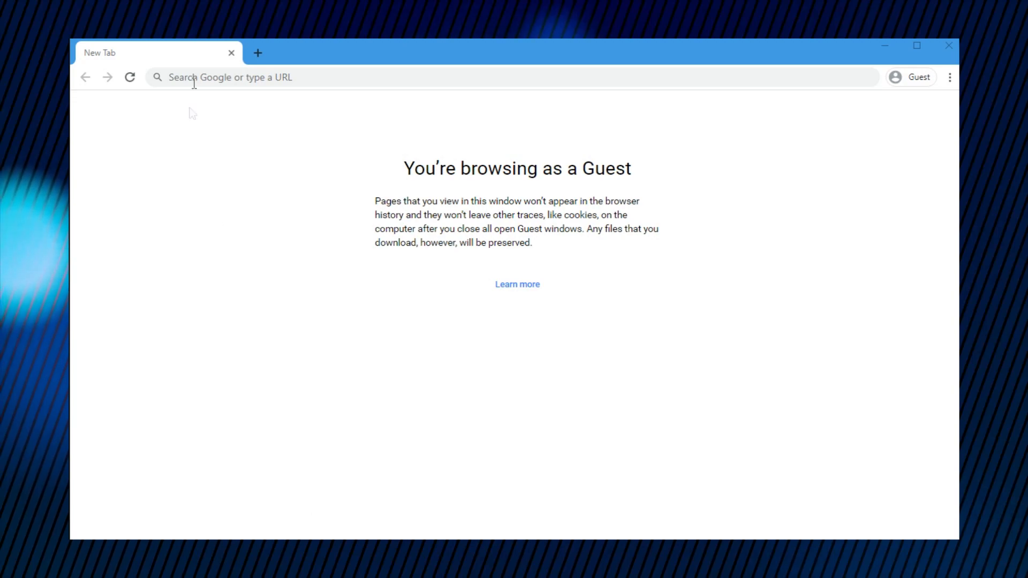
# Step: Load the ASF web interface at 127.0.0.1:1242 in the Chrome guest tab
pyautogui.click(194, 79)
pyautogui.write('12')
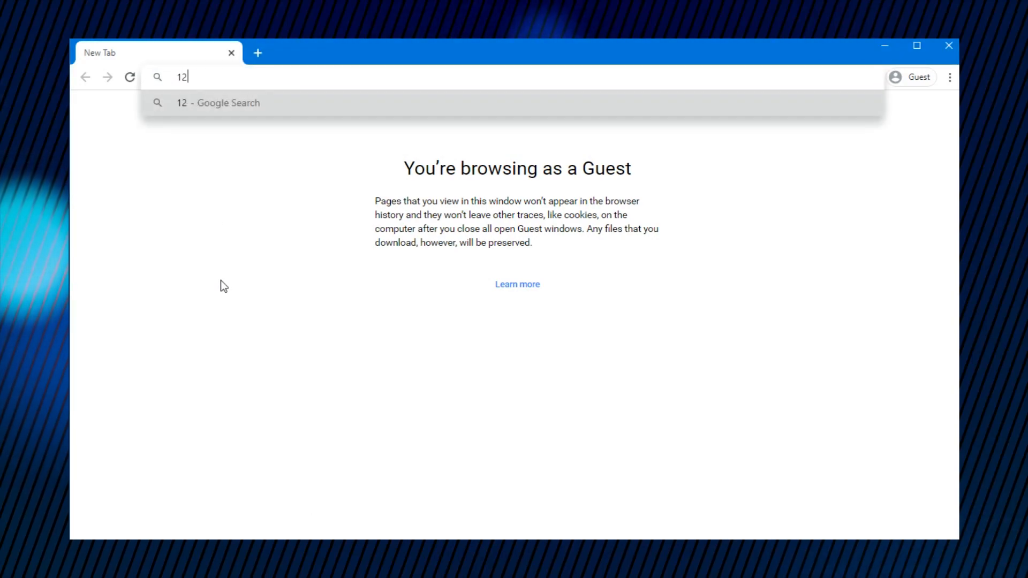
pyautogui.write('7.0')
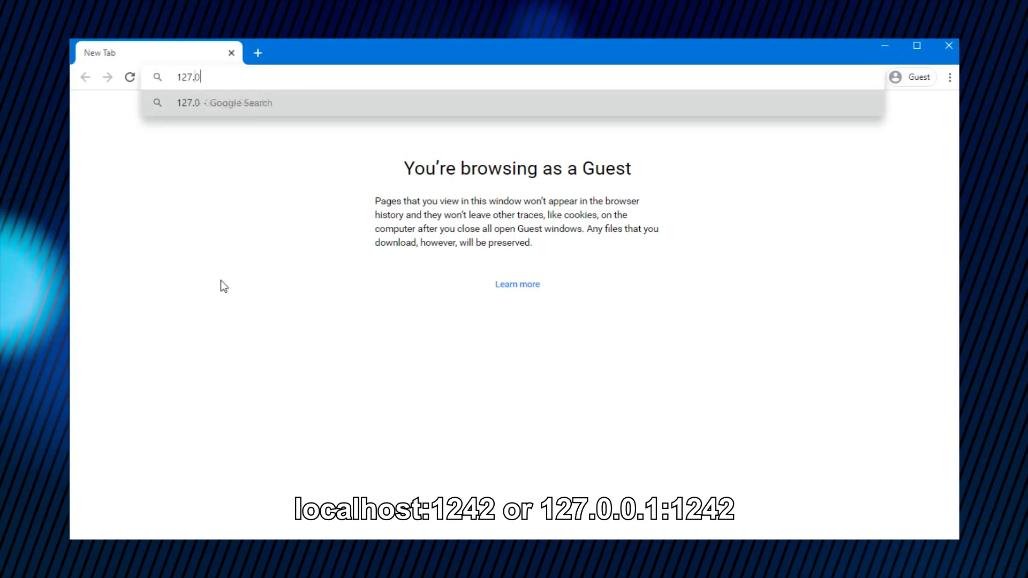
pyautogui.write('.0.1:')
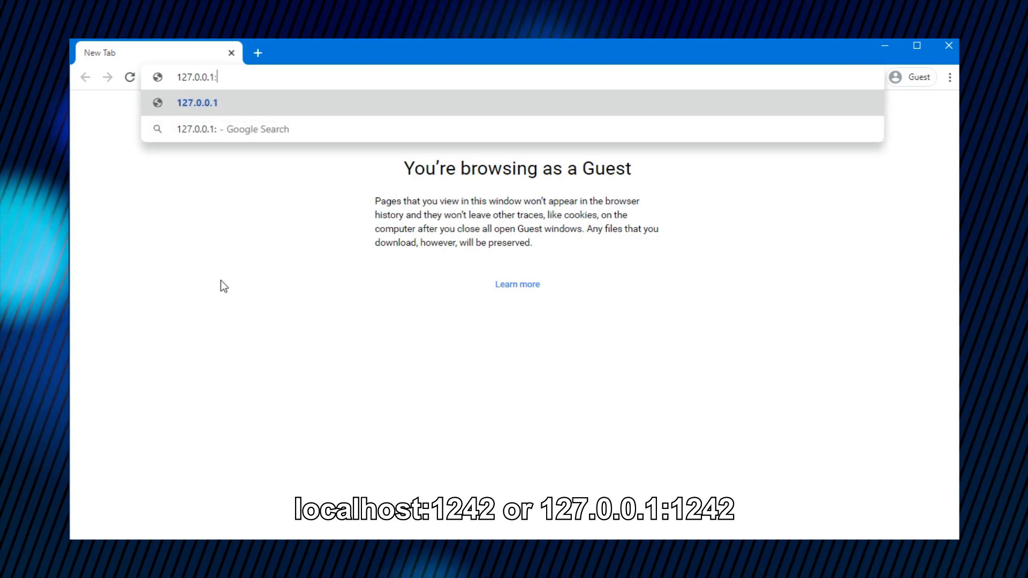
pyautogui.write('1242')
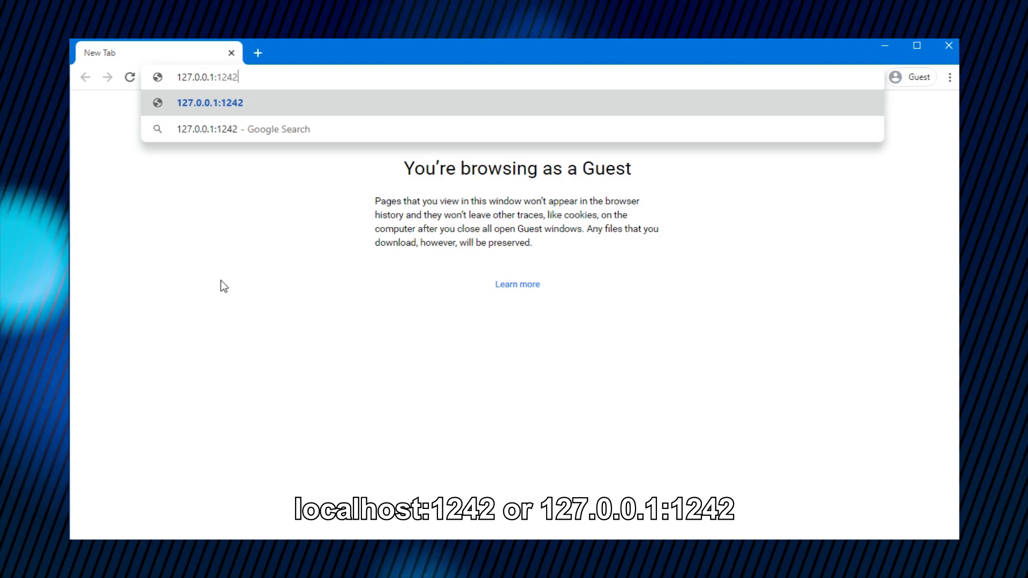
pyautogui.press('Return')
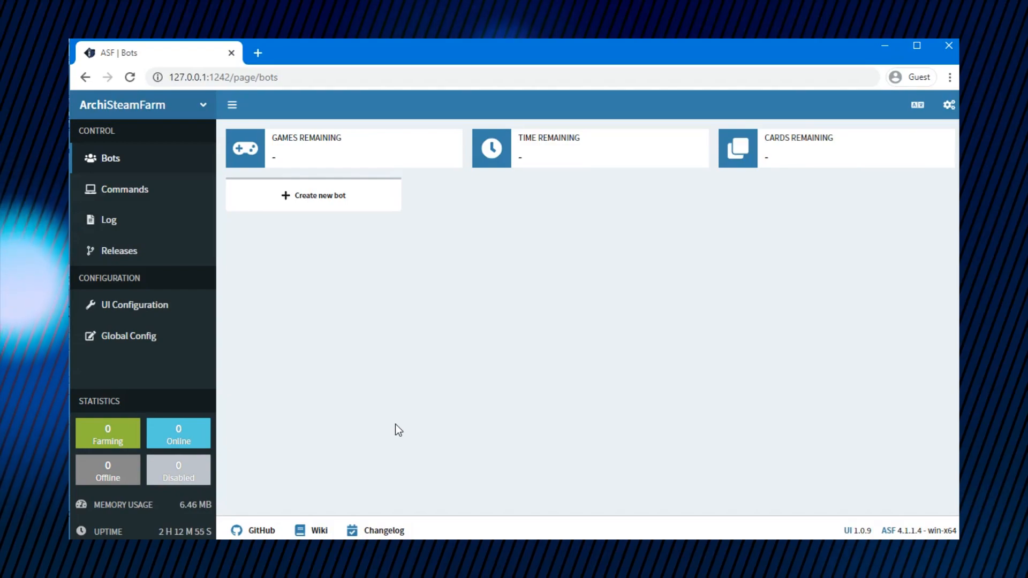
# Step: Start a new bot named bot1 and enter its Steam login and password
pyautogui.click(342, 199)
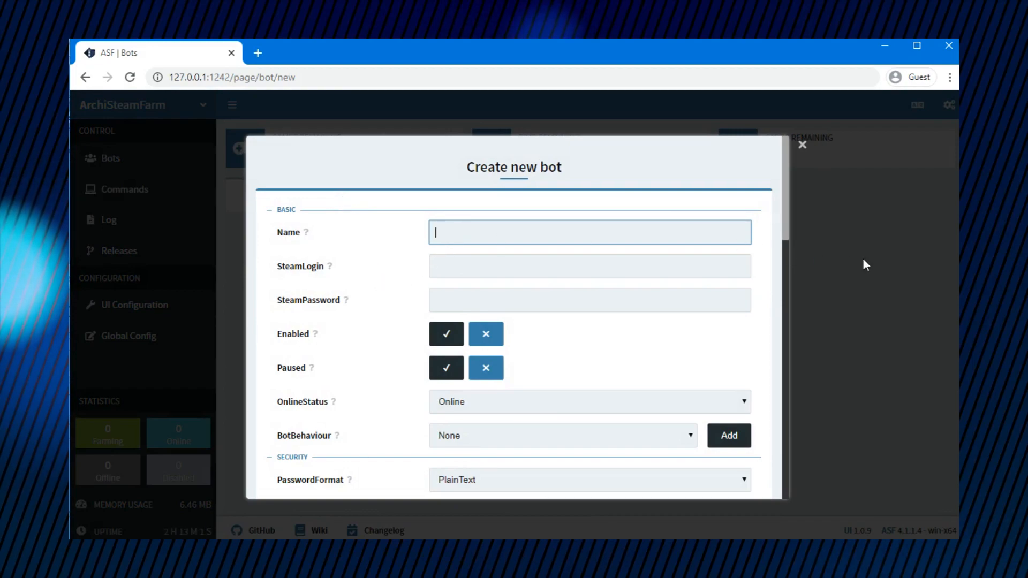
pyautogui.write('bot1')
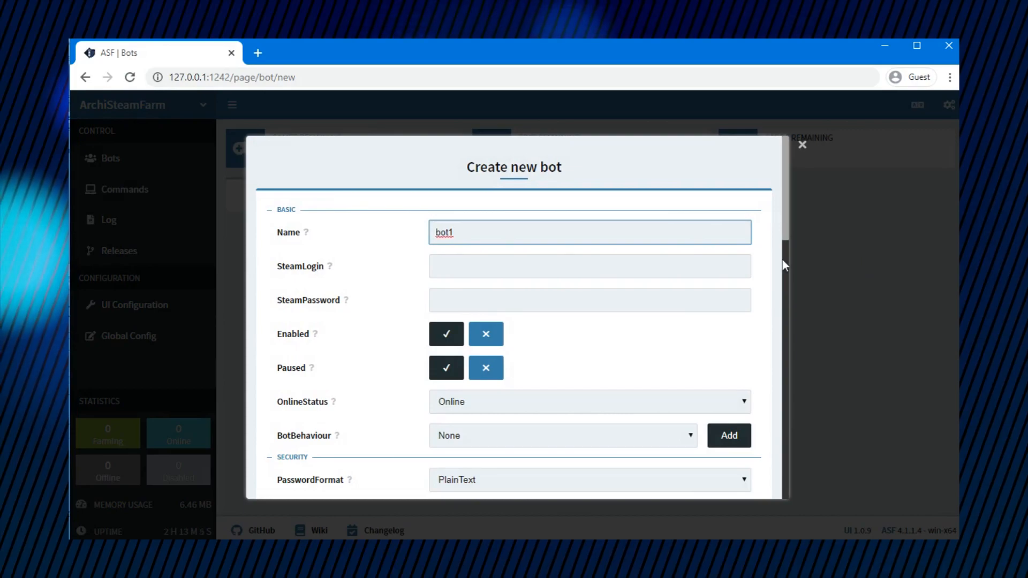
pyautogui.click(585, 265)
pyautogui.write('celsalia')
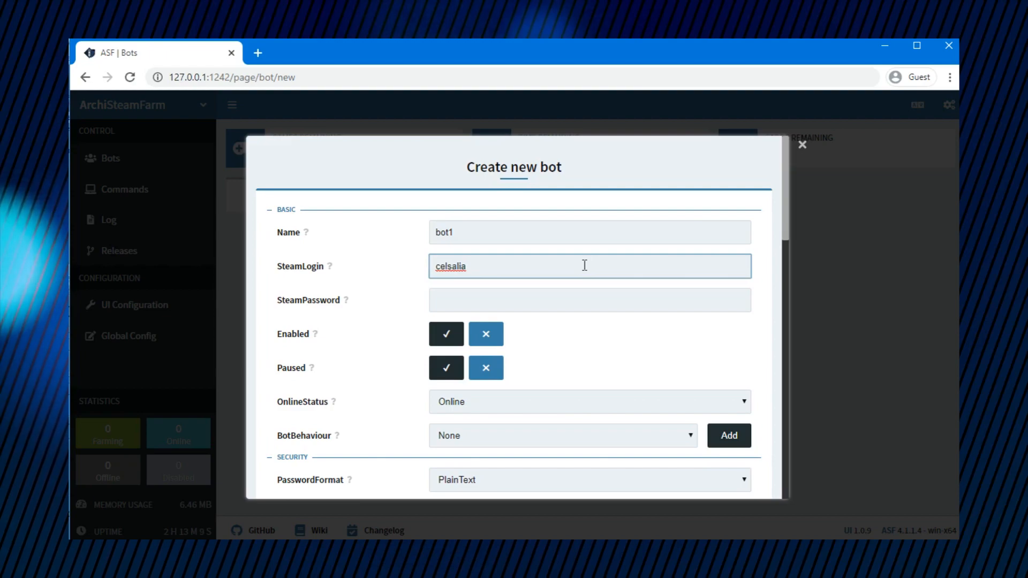
pyautogui.press('BackSpace')
pyautogui.press('Tab')
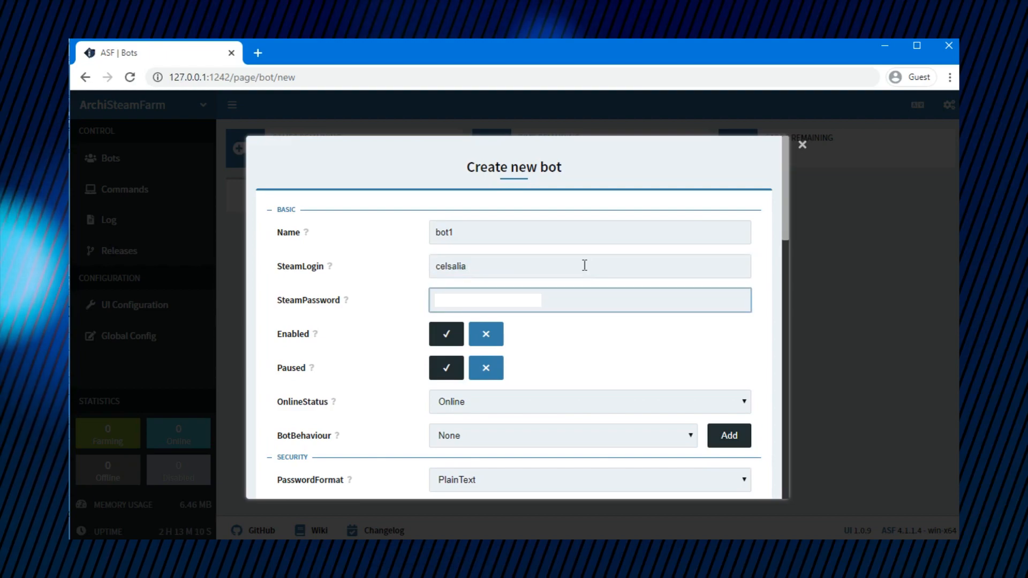
pyautogui.click(580, 327)
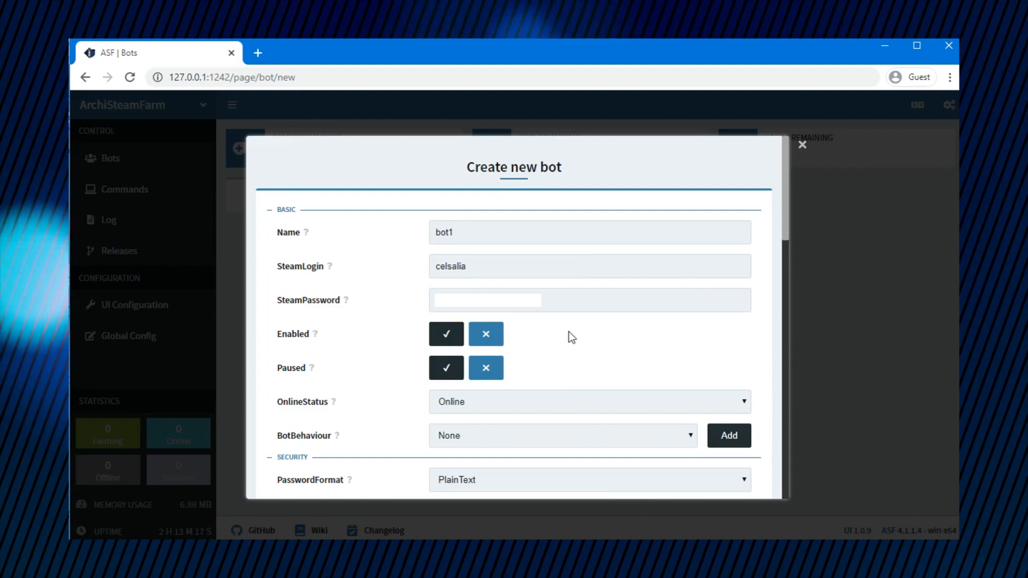
# Step: Enable bot1 and leave Paused turned off
pyautogui.click(454, 337)
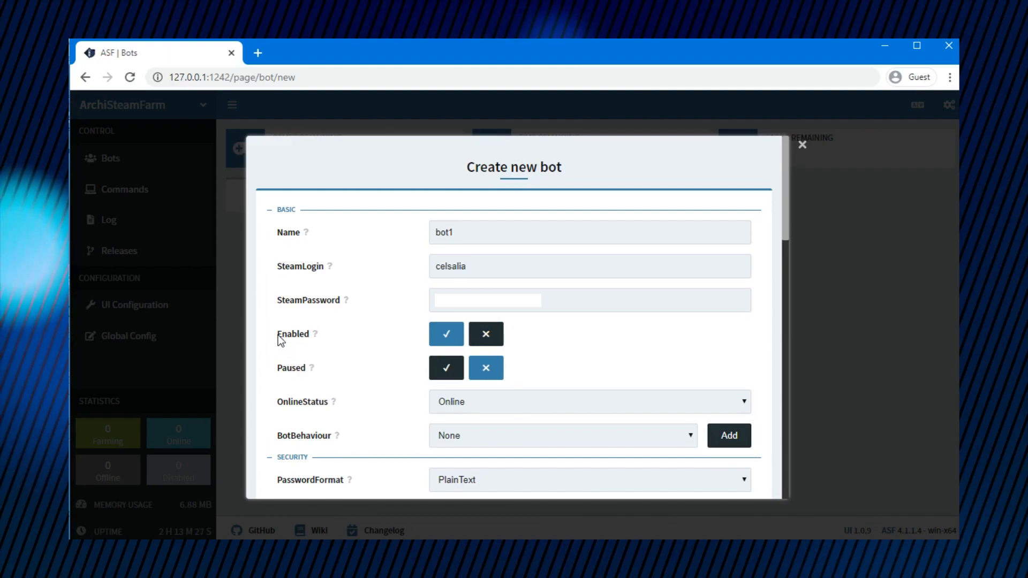
pyautogui.moveTo(287, 367); pyautogui.dragTo(291, 371)
pyautogui.click(360, 359)
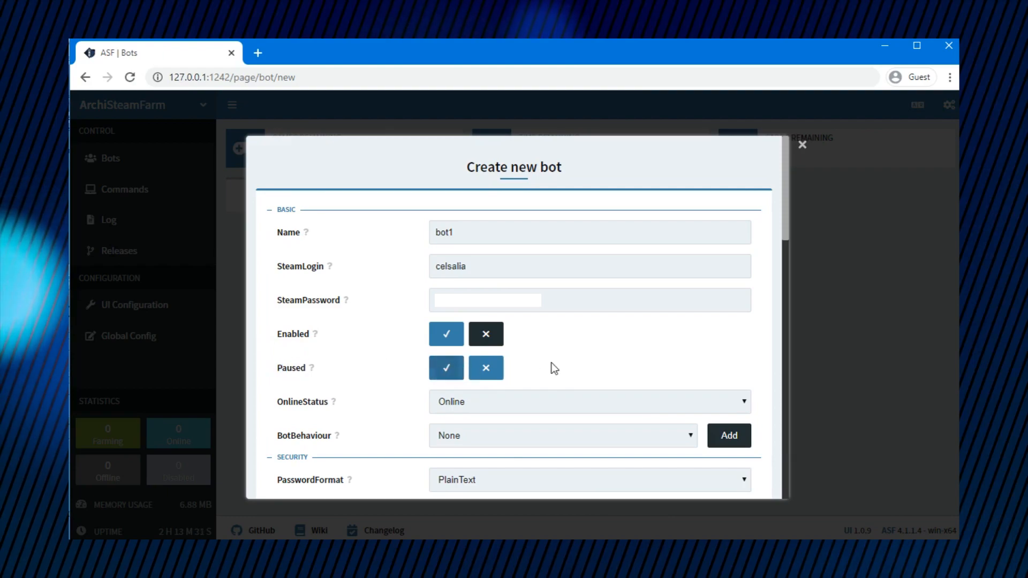
pyautogui.click(445, 369)
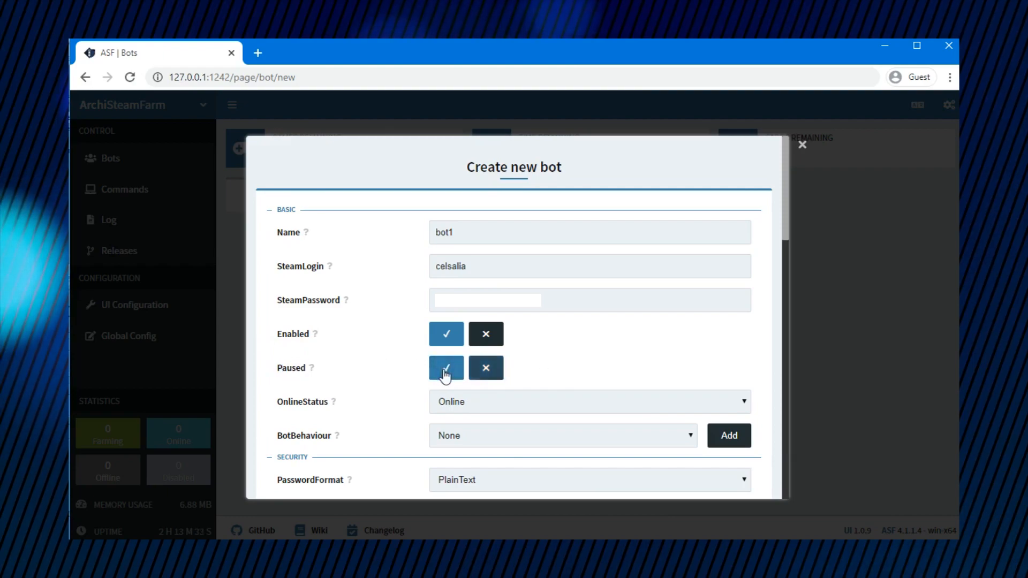
pyautogui.click(487, 371)
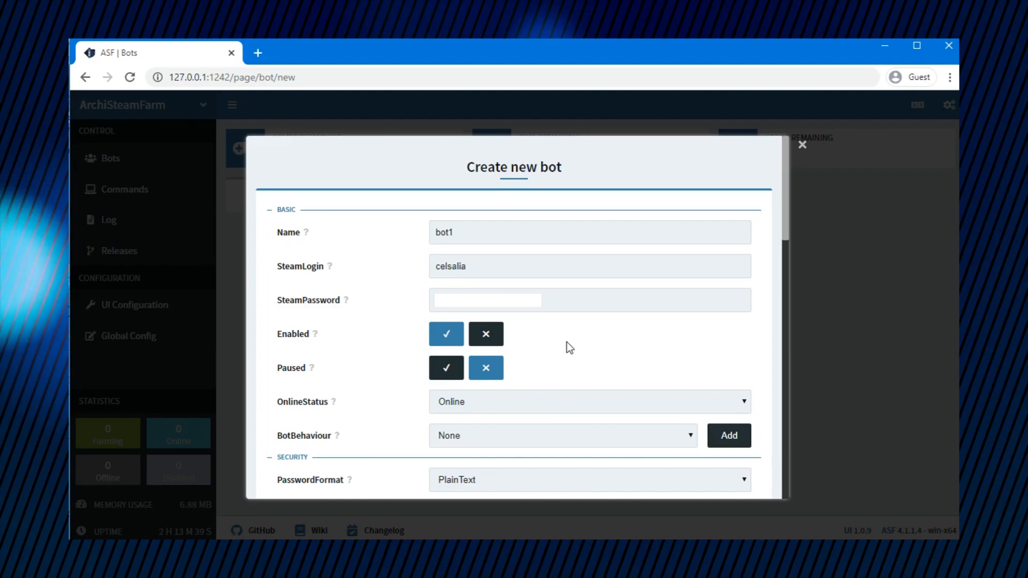
pyautogui.click(554, 405)
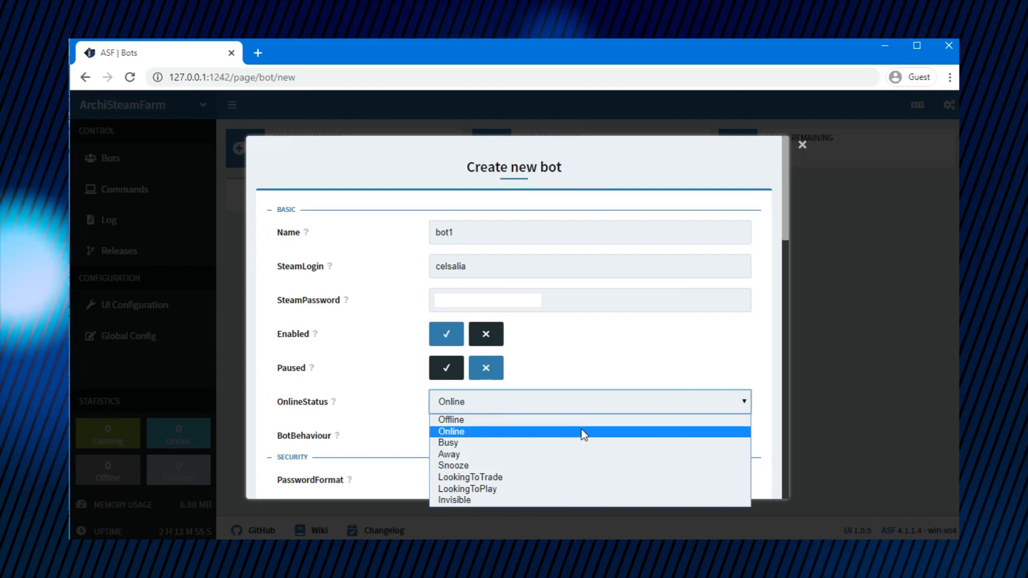
# Step: Keep OnlineStatus as Online and show the BotBehaviour dropdown options
pyautogui.click(583, 433)
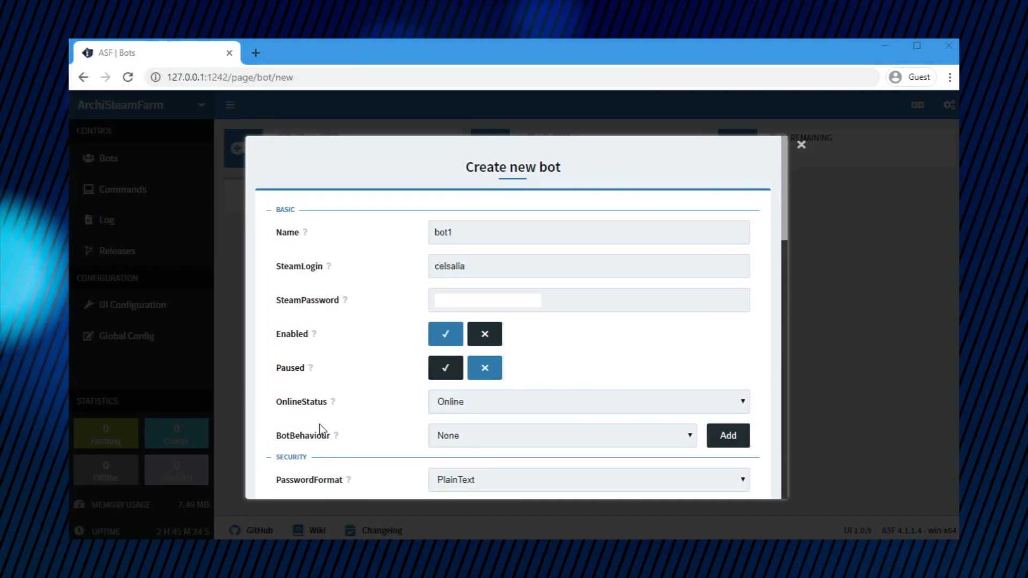
pyautogui.moveTo(332, 437); pyautogui.dragTo(309, 437)
pyautogui.click(278, 437)
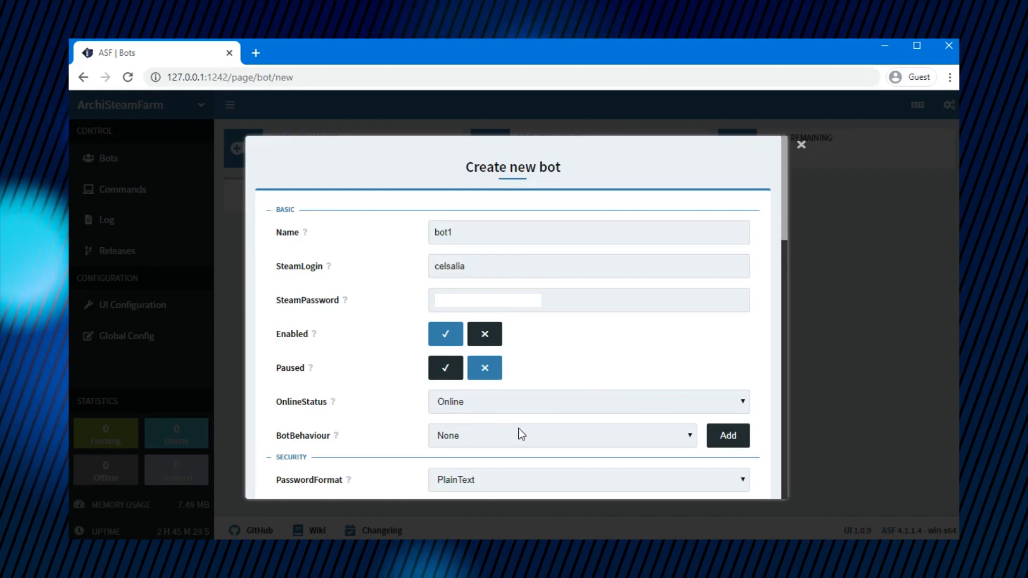
pyautogui.click(651, 430)
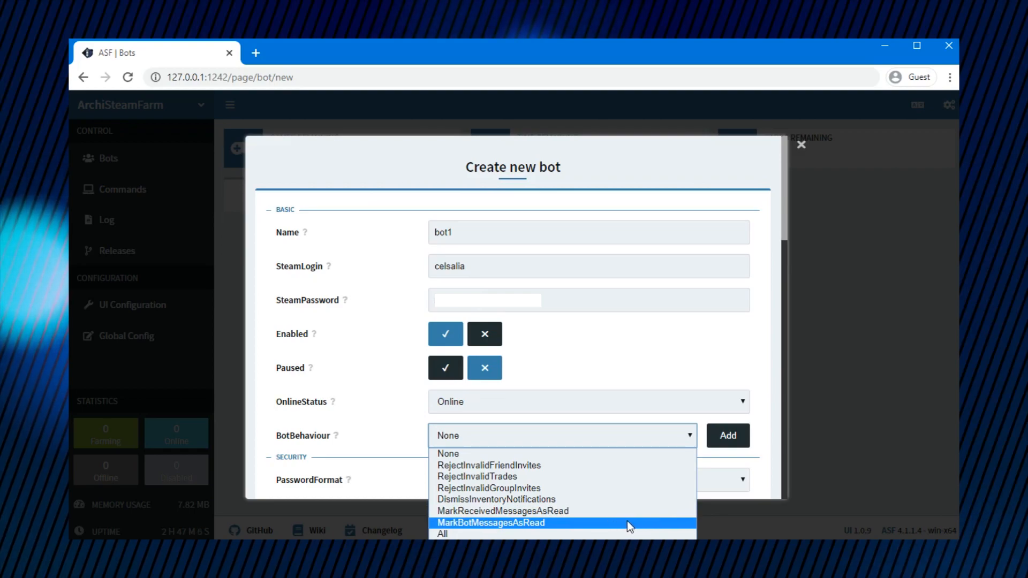
pyautogui.click(628, 522)
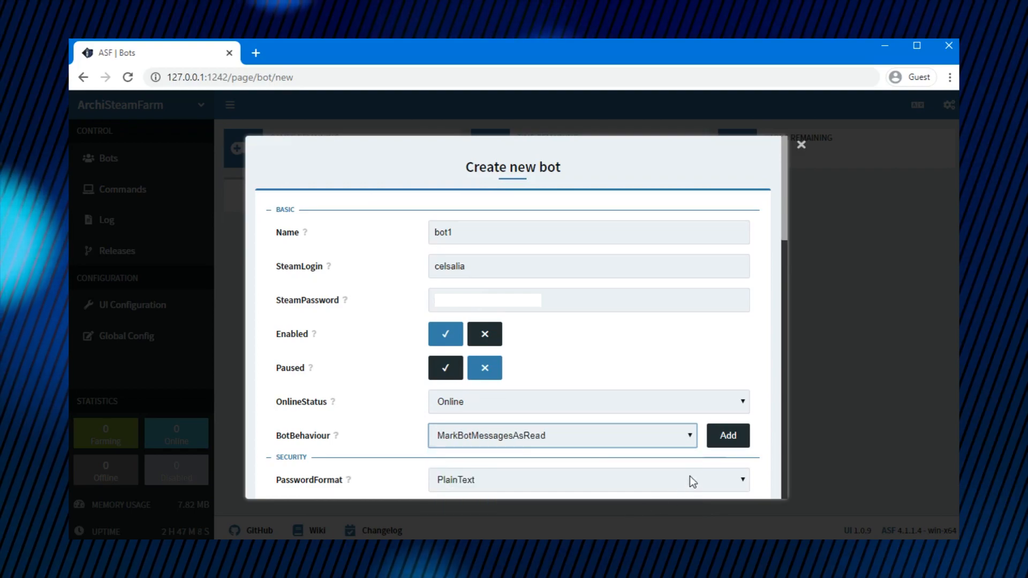
pyautogui.click(728, 435)
pyautogui.click(552, 445)
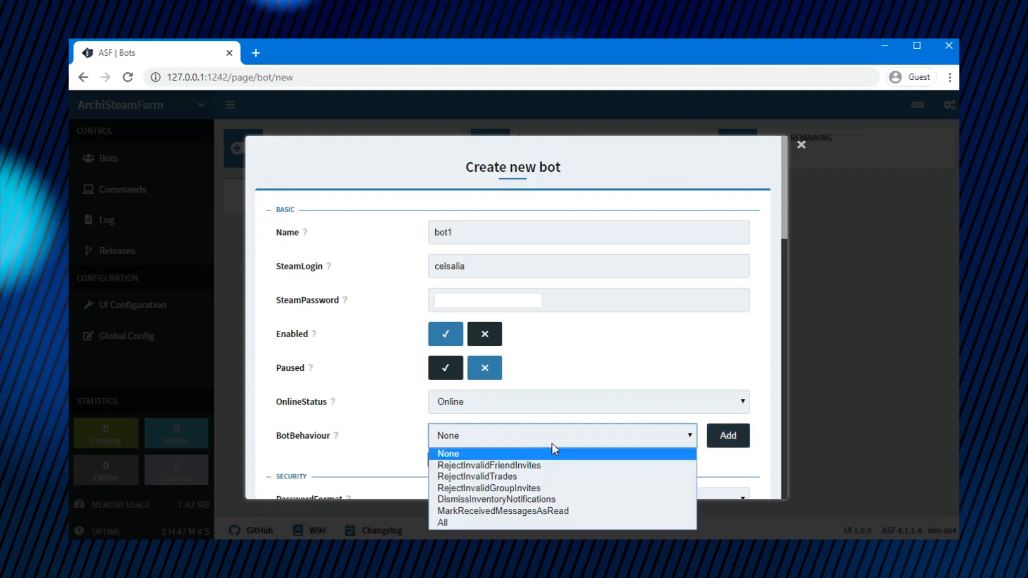
pyautogui.click(535, 466)
pyautogui.click(738, 446)
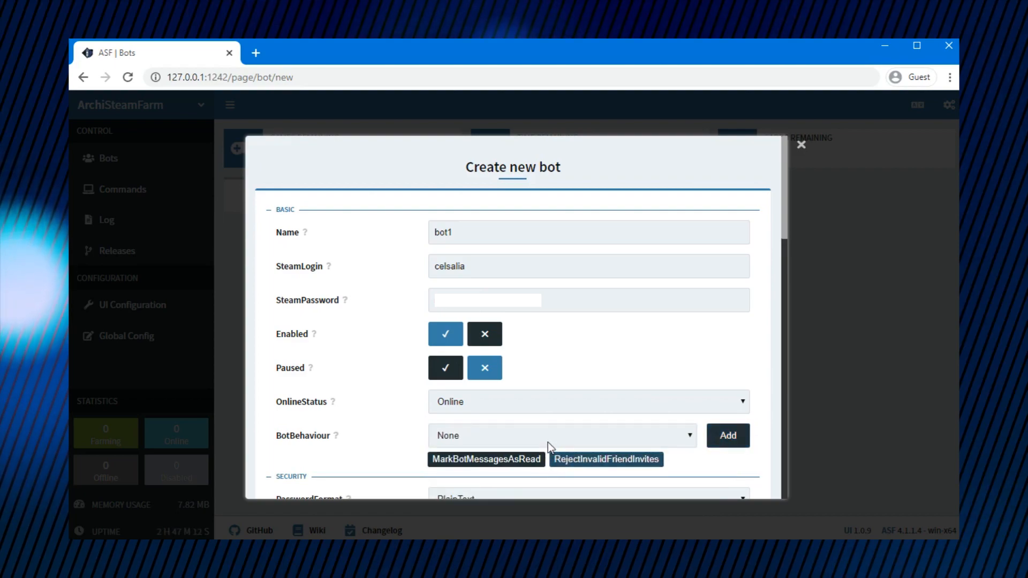
pyautogui.click(548, 442)
pyautogui.click(526, 478)
pyautogui.click(734, 437)
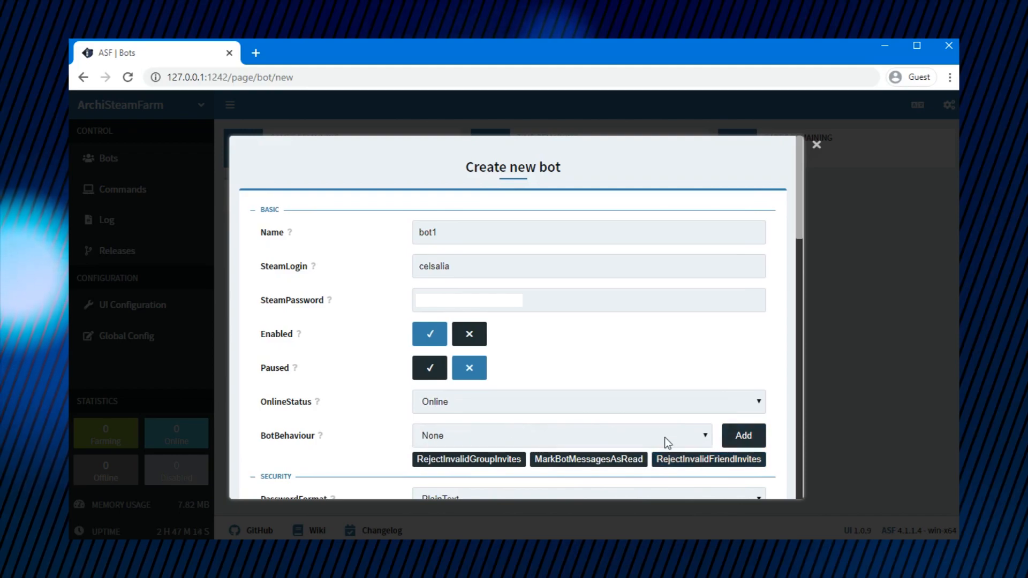
pyautogui.click(514, 459)
pyautogui.click(511, 461)
pyautogui.click(509, 460)
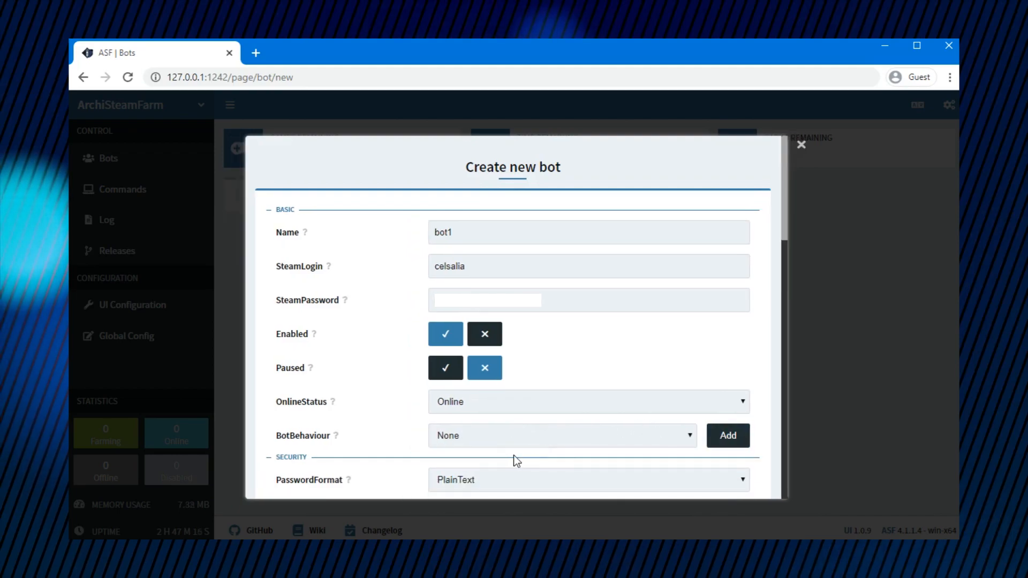
# Step: Keep PasswordFormat as PlainText and set SteamUserPermissions to Master
pyautogui.scroll(-6, 723, 390)
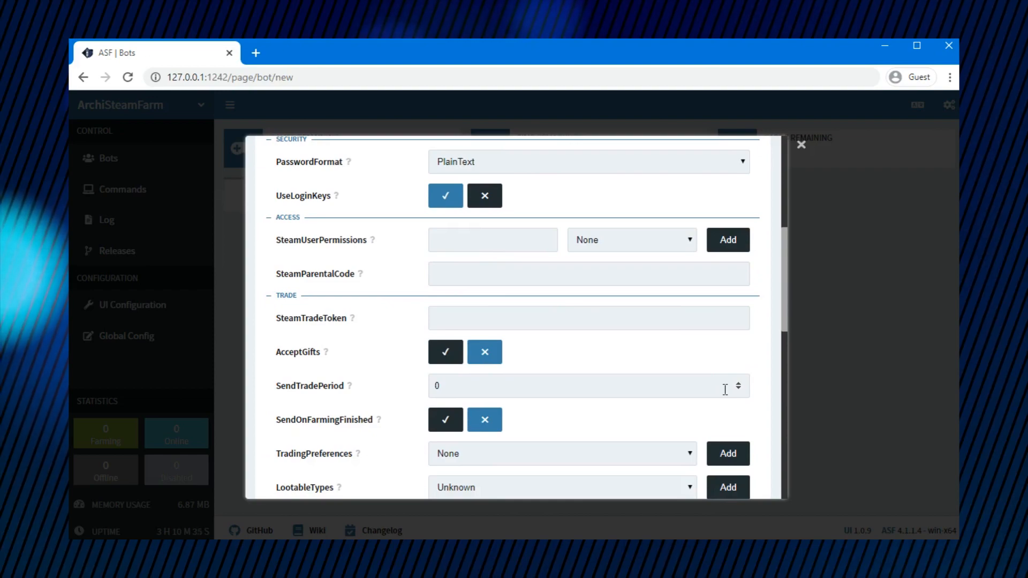
pyautogui.click(674, 171)
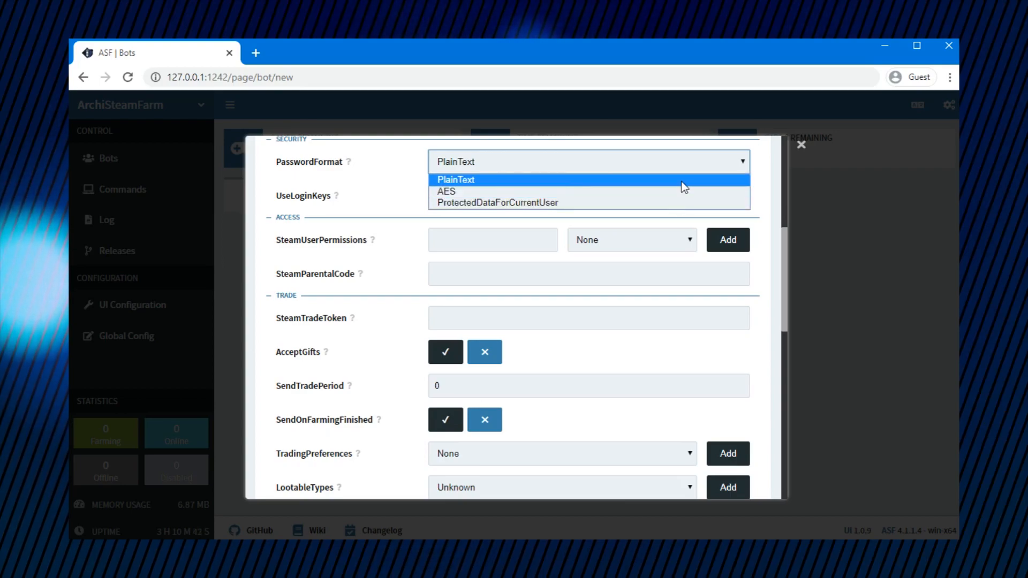
pyautogui.click(682, 181)
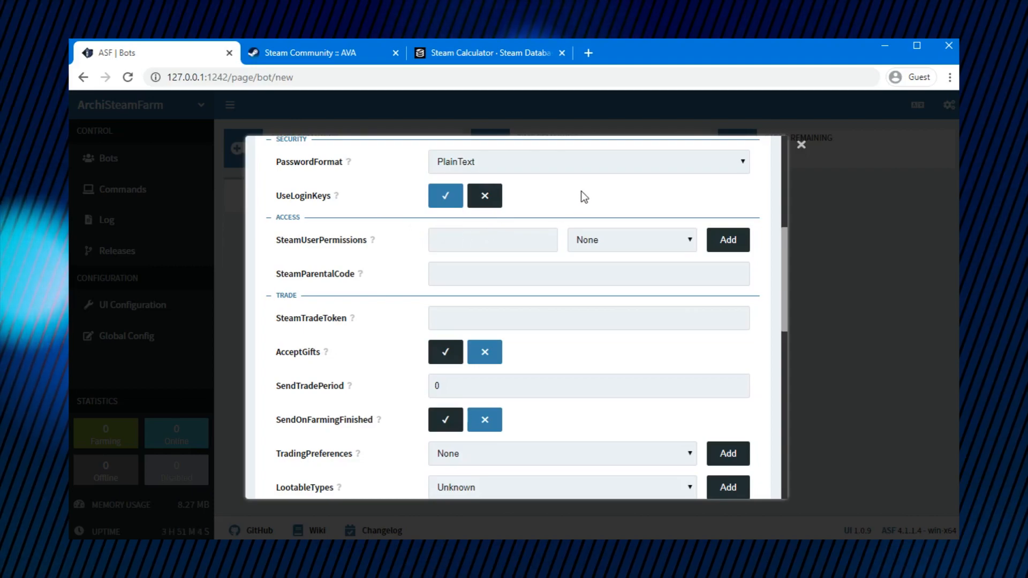
pyautogui.click(644, 239)
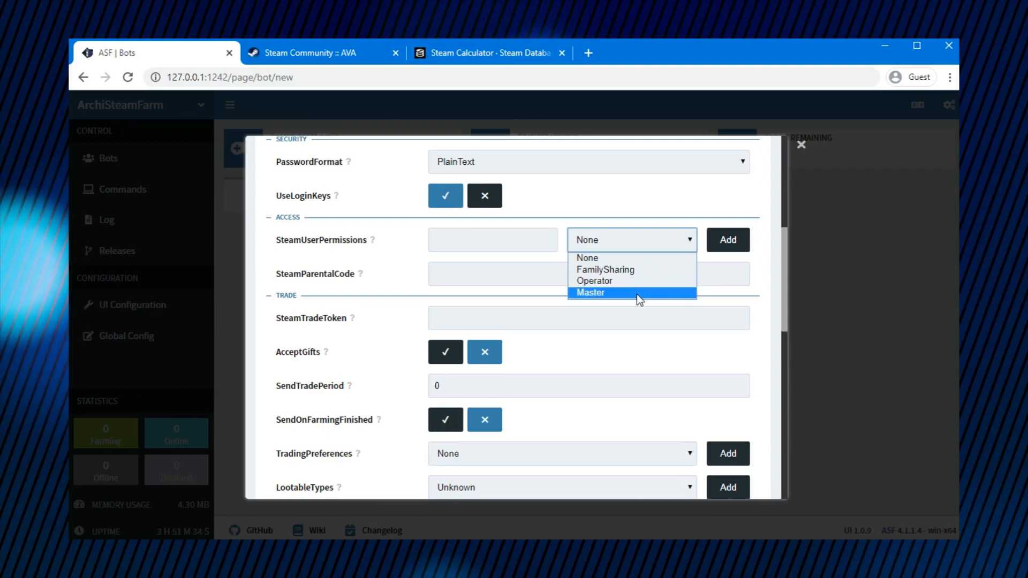
pyautogui.click(671, 294)
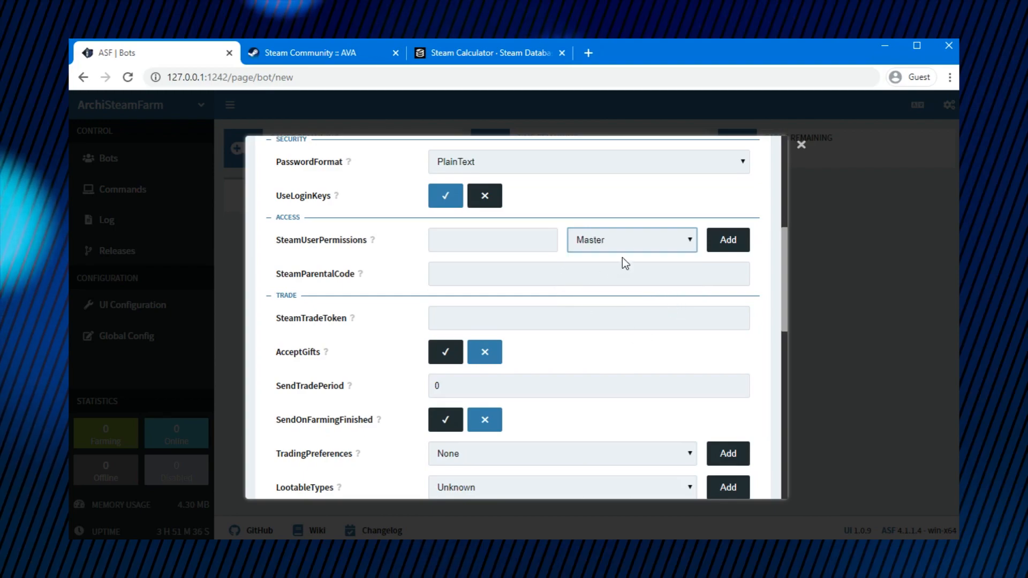
pyautogui.click(522, 246)
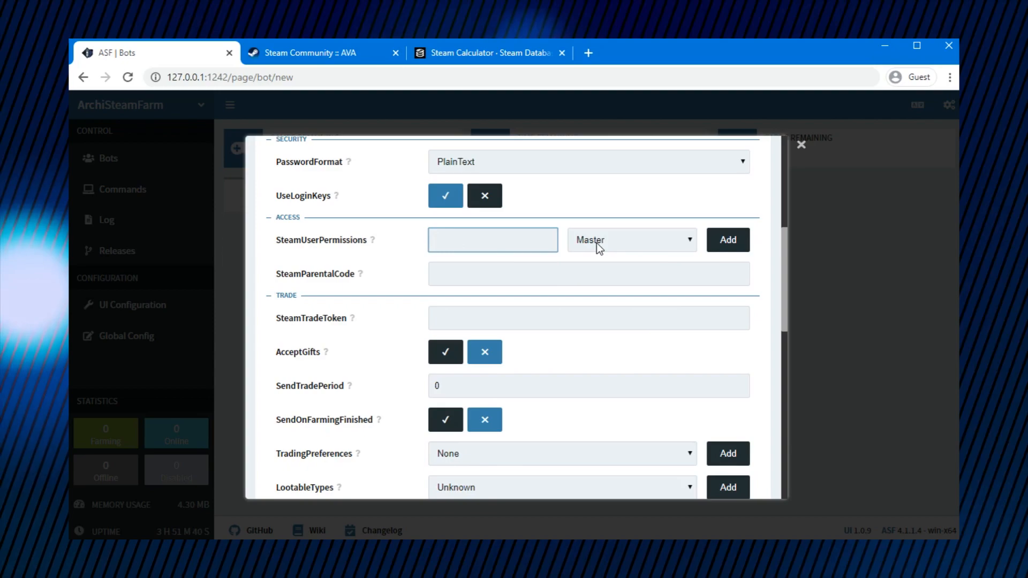
# Step: Copy the account's Steam Community profile URL from the address bar
pyautogui.click(354, 61)
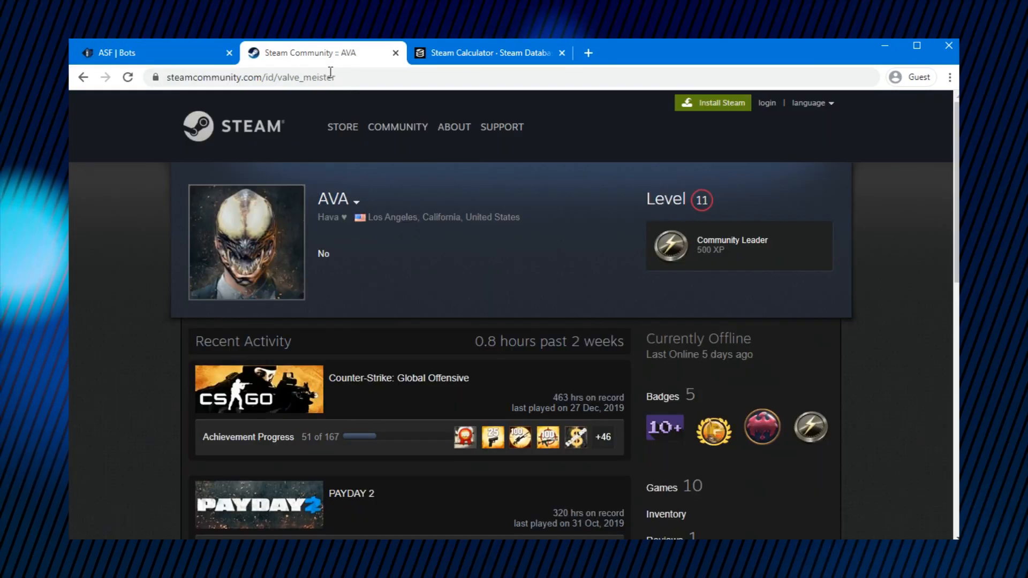
pyautogui.click(342, 78)
pyautogui.rightClick(343, 79)
pyautogui.click(377, 153)
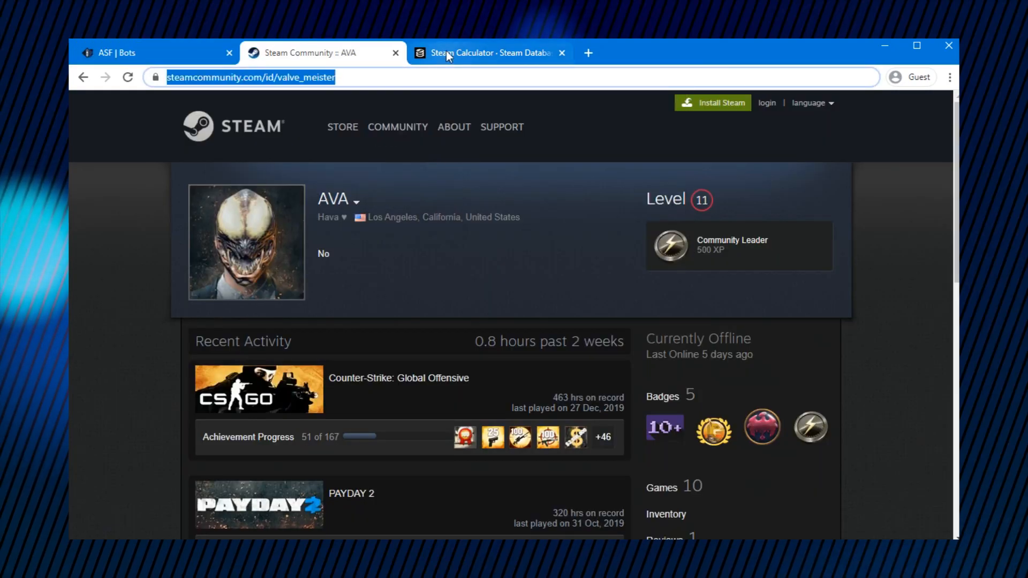
# Step: Paste the profile URL into SteamDB's Steam Calculator, calculate, and copy the resulting SteamID64
pyautogui.click(445, 50)
pyautogui.click(380, 220)
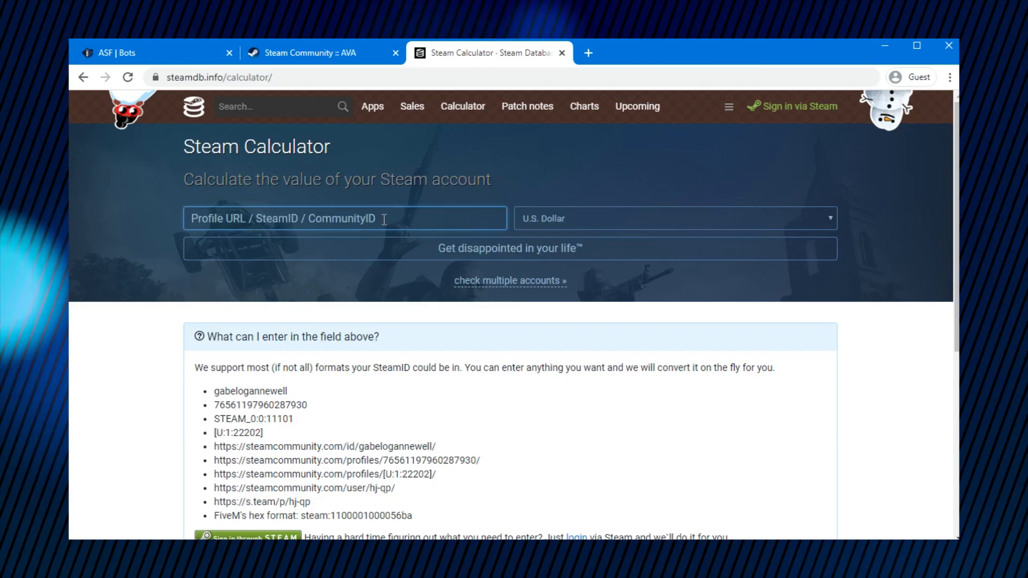
pyautogui.rightClick(384, 219)
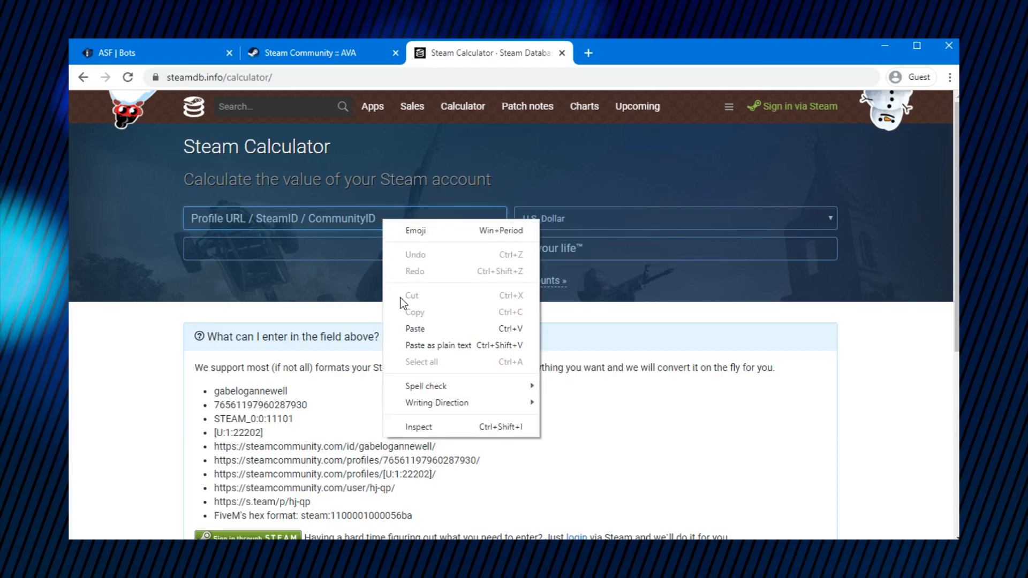
pyautogui.click(418, 330)
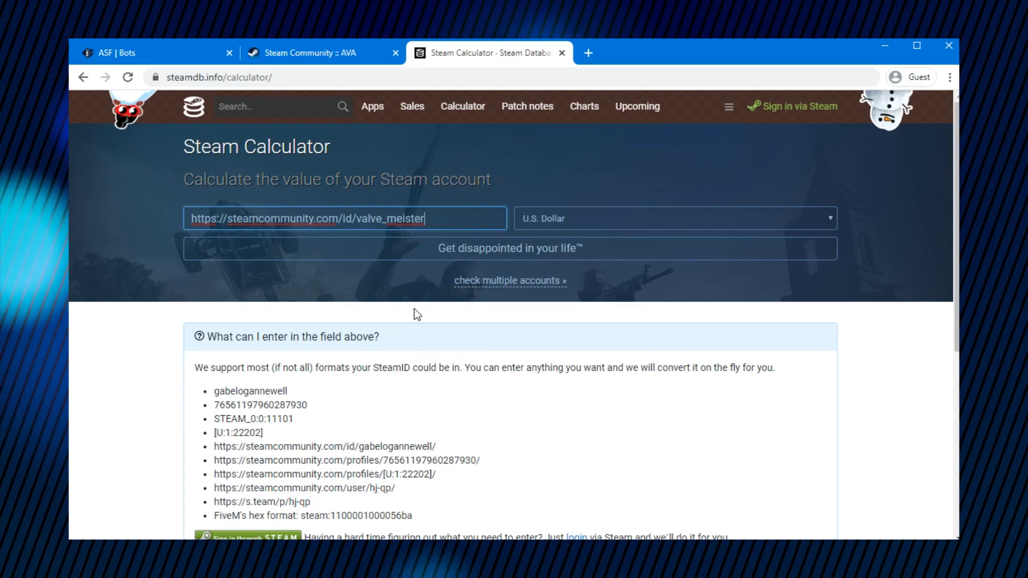
pyautogui.click(407, 251)
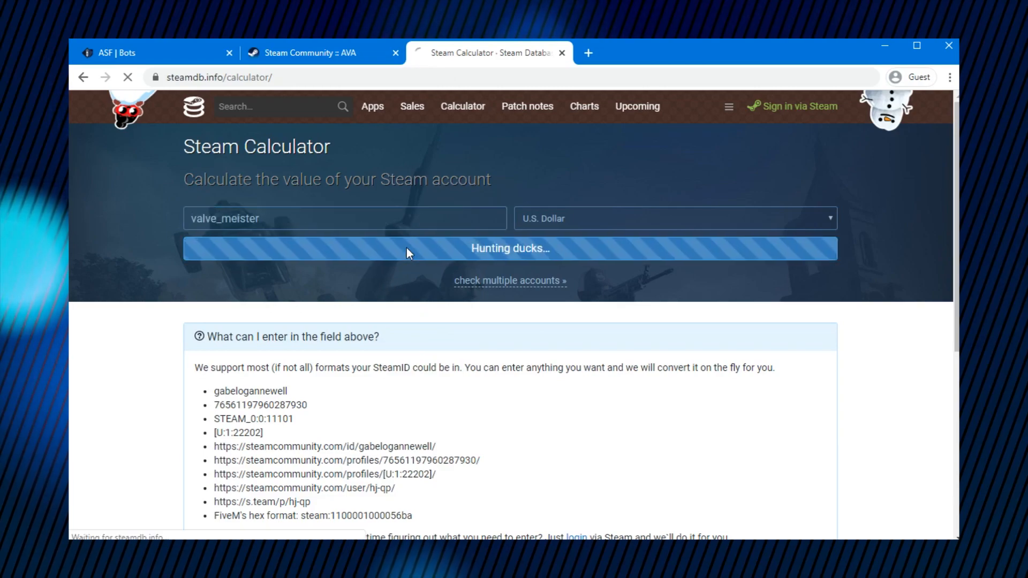
pyautogui.scroll(-5, 377, 273)
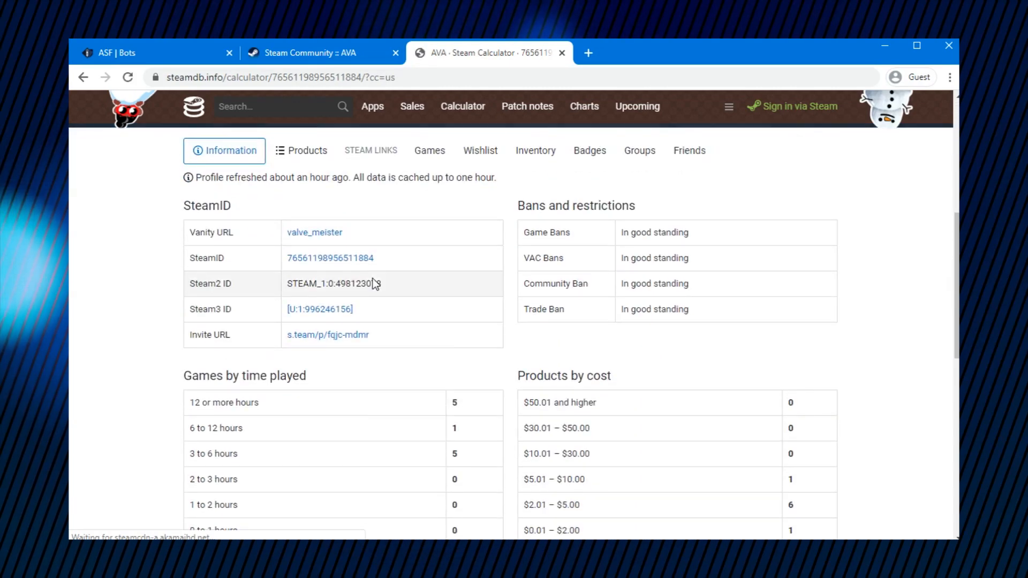
pyautogui.click(353, 260)
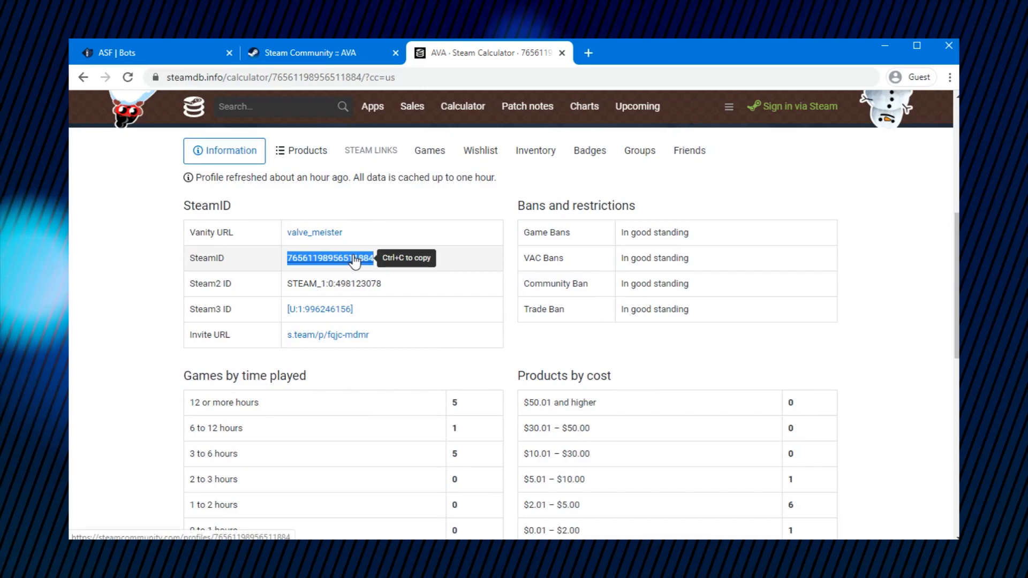
# Step: Paste the copied SteamID64 into bot1's SteamUserPermissions field
pyautogui.click(179, 50)
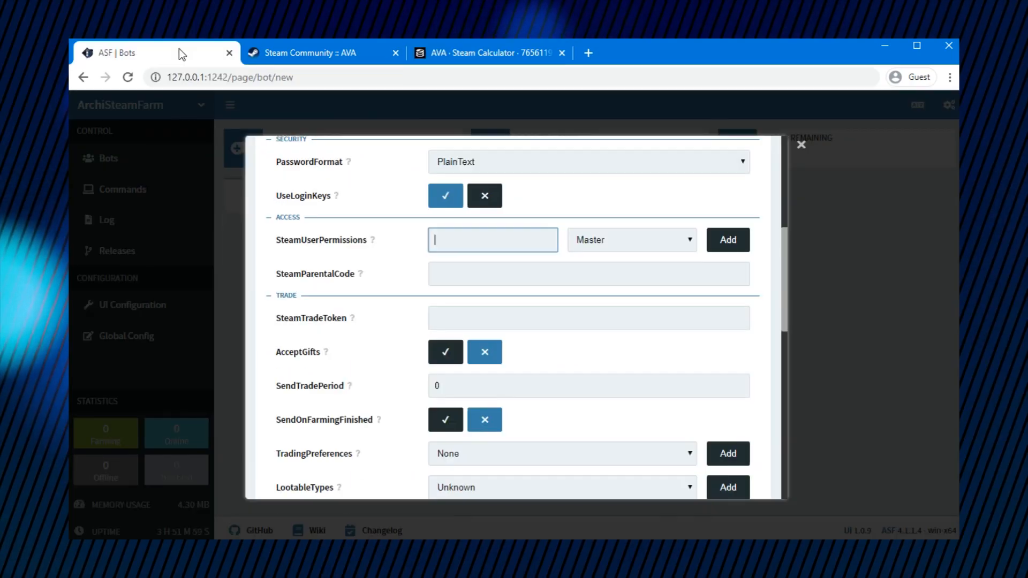
pyautogui.hotkey('ctrl', 'v')
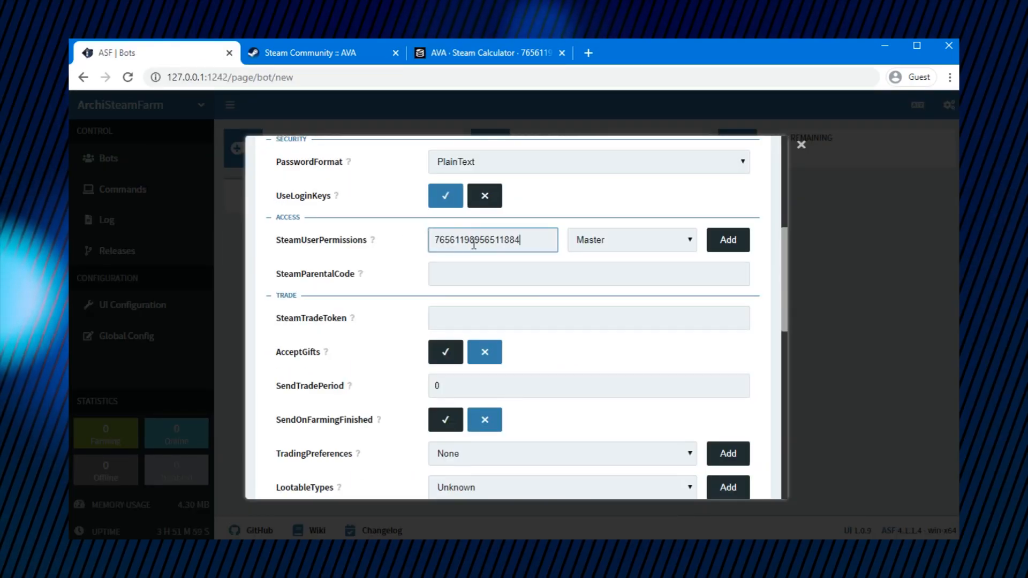
pyautogui.click(416, 245)
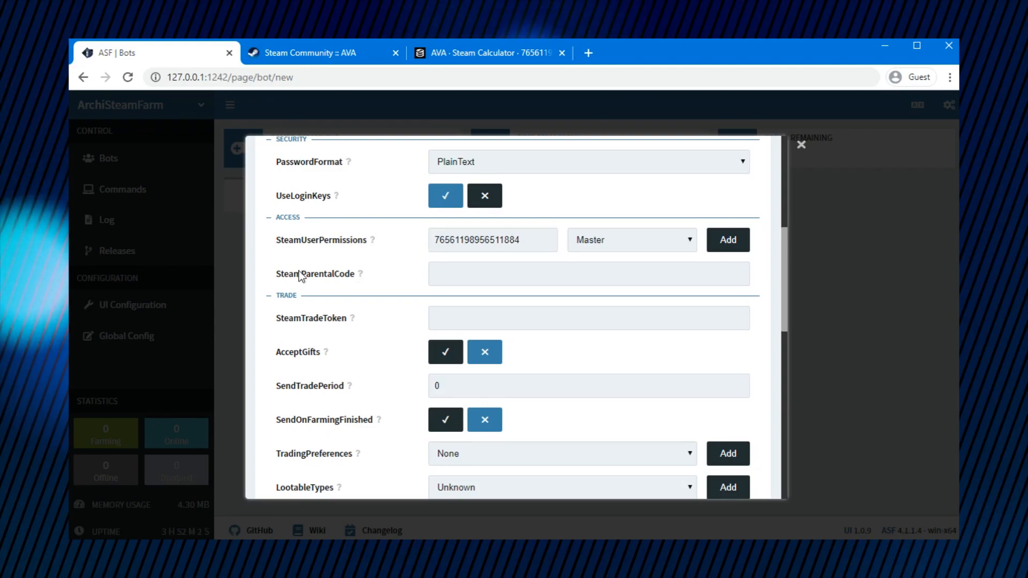
pyautogui.moveTo(279, 276); pyautogui.dragTo(328, 275)
pyautogui.click(369, 257)
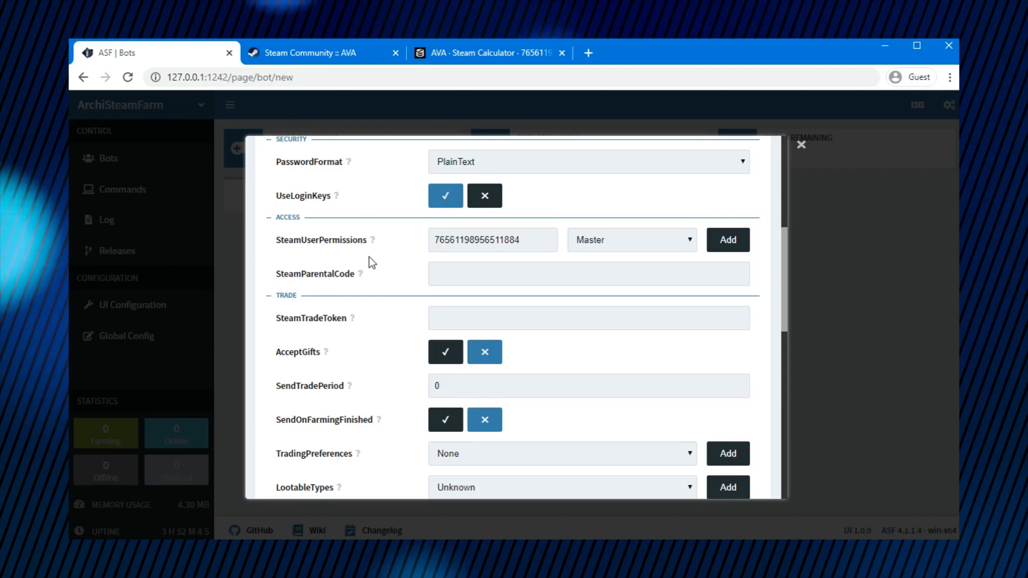
pyautogui.click(437, 275)
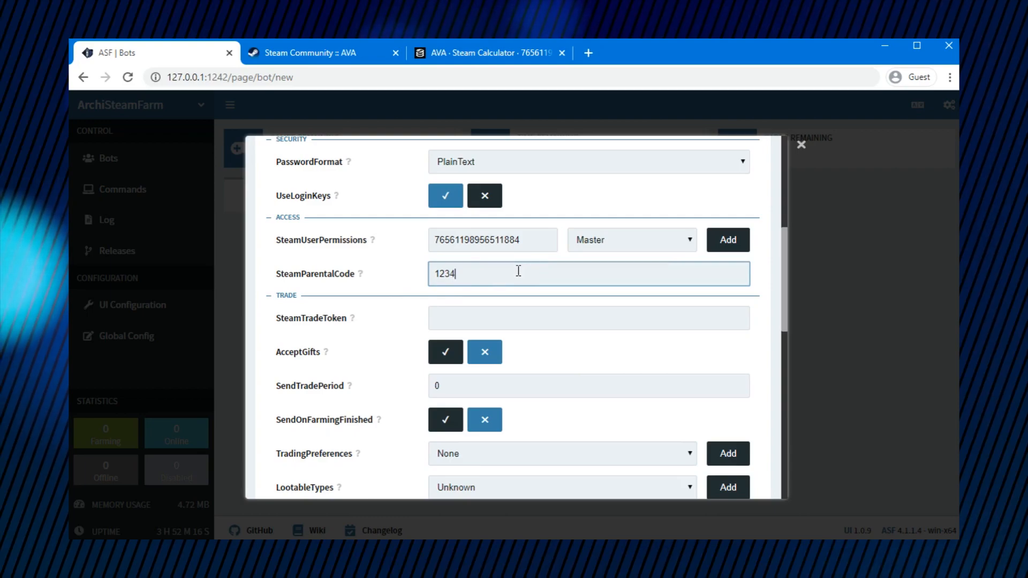
pyautogui.moveTo(485, 272); pyautogui.dragTo(430, 276)
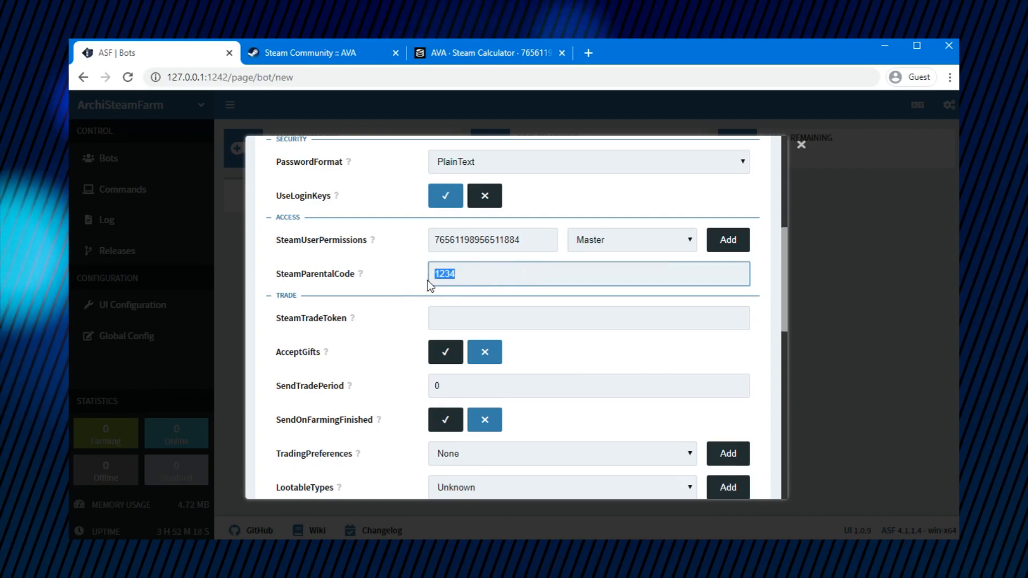
pyautogui.press('BackSpace')
pyautogui.click(410, 276)
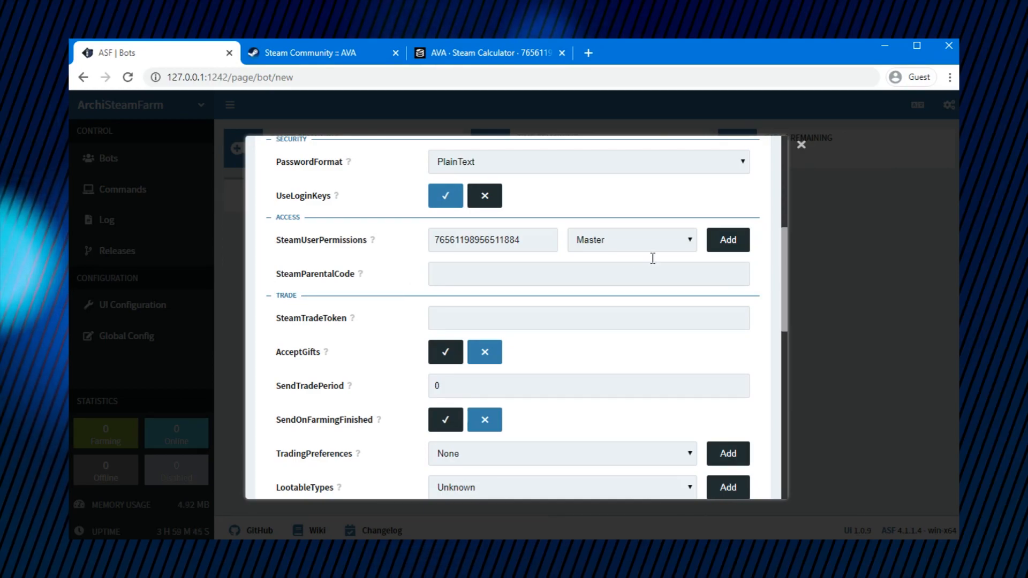
pyautogui.click(741, 245)
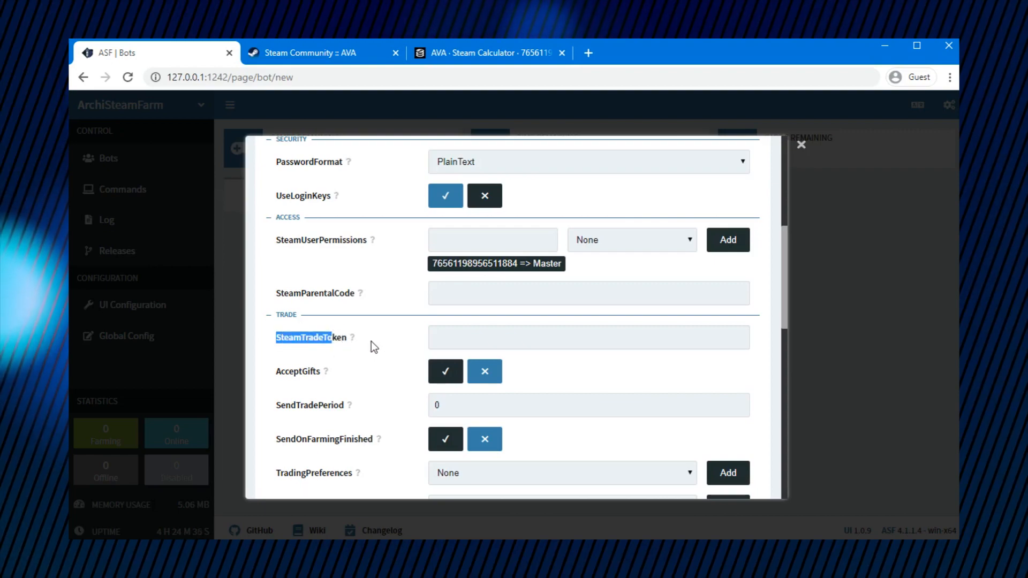
pyautogui.click(373, 347)
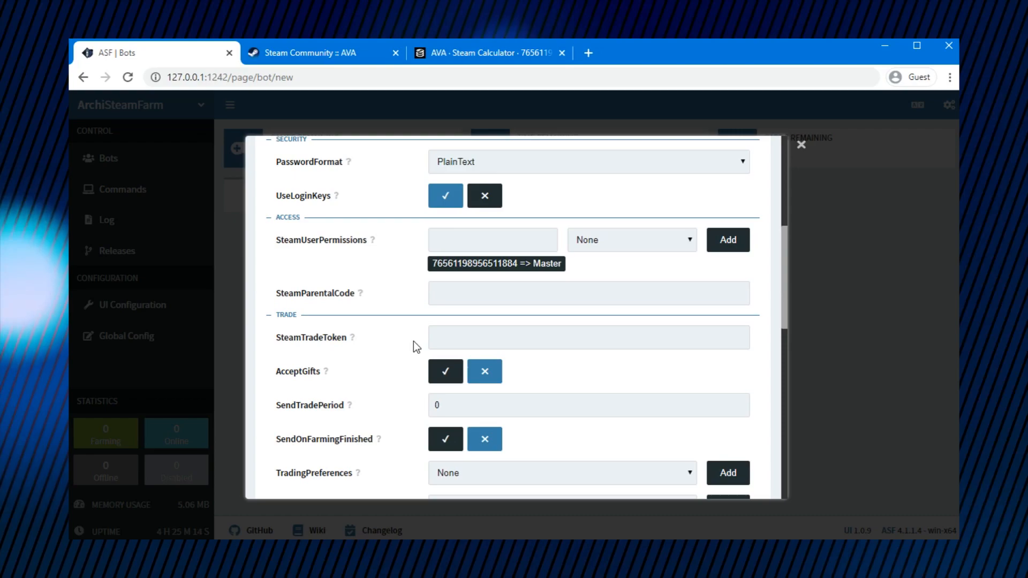
# Step: Paste the trade token into SteamTradeToken and enable AcceptGifts
pyautogui.click(468, 335)
pyautogui.rightClick(468, 335)
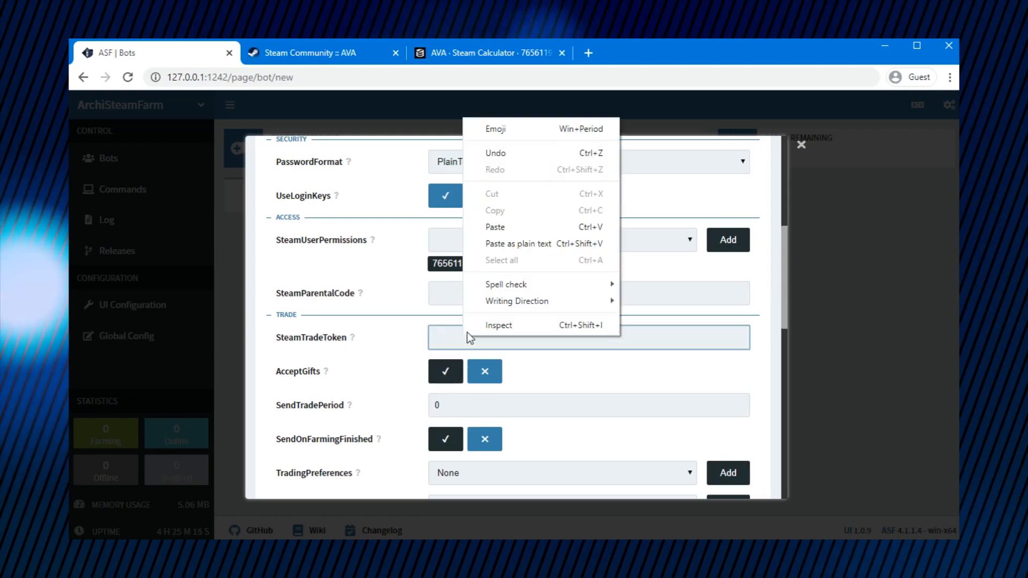
pyautogui.click(490, 225)
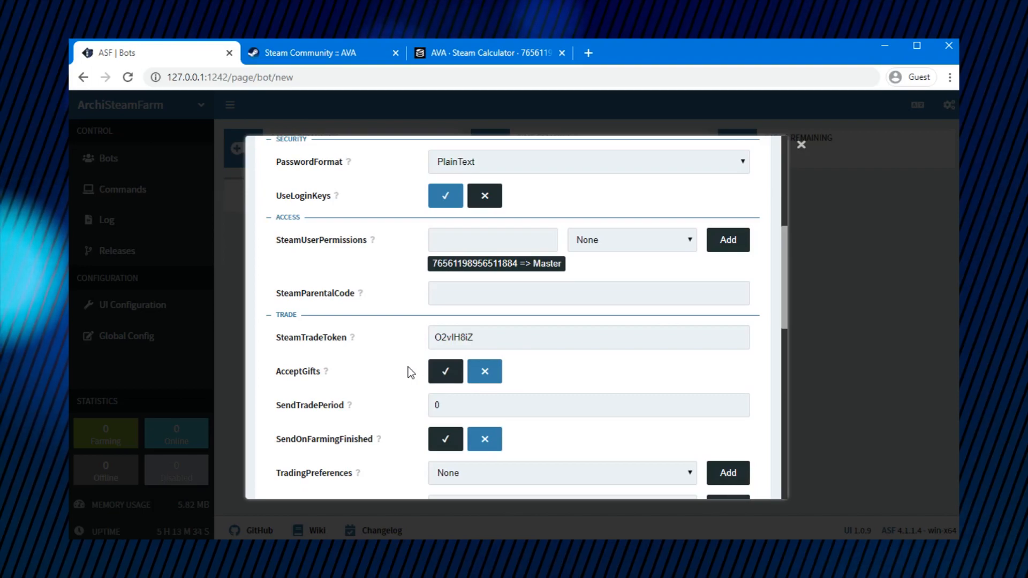
pyautogui.click(450, 382)
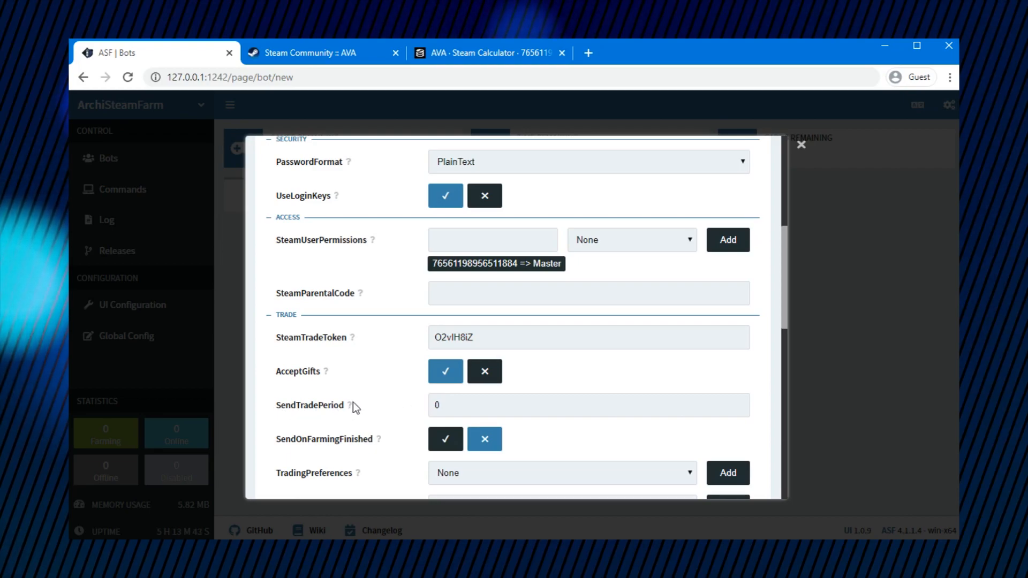
# Step: Leave SendTradePeriod at 0 and SendOnFarmingFinished unchanged
pyautogui.moveTo(319, 405); pyautogui.dragTo(282, 405)
pyautogui.click(385, 406)
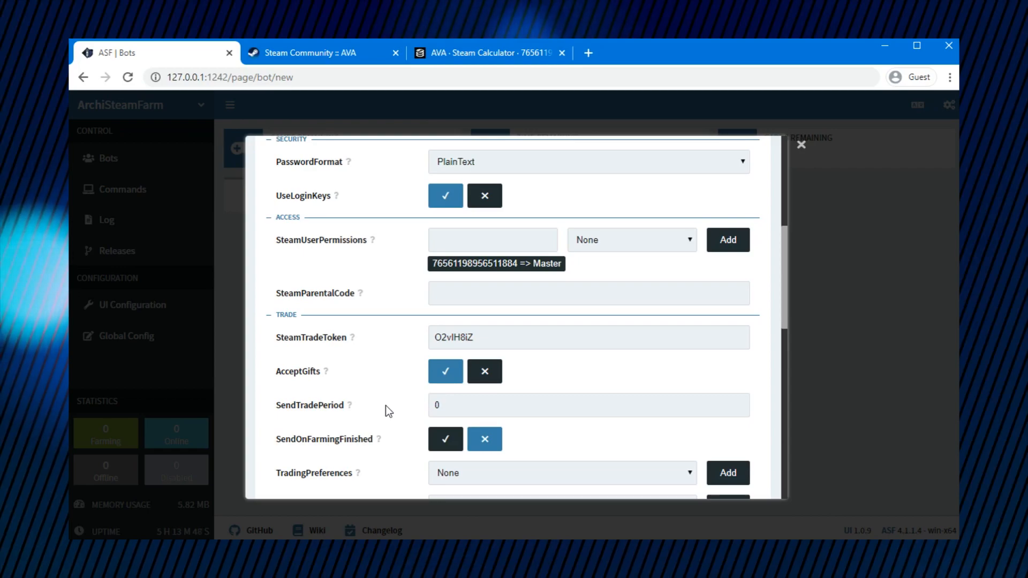
pyautogui.moveTo(444, 405); pyautogui.dragTo(409, 405)
pyautogui.click(403, 405)
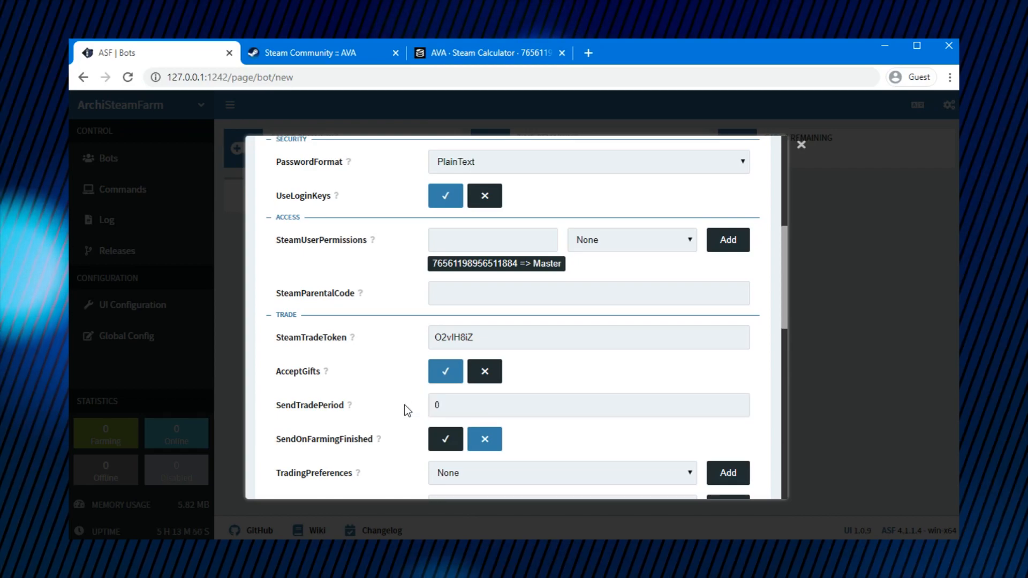
pyautogui.moveTo(367, 439); pyautogui.dragTo(330, 443)
pyautogui.click(396, 428)
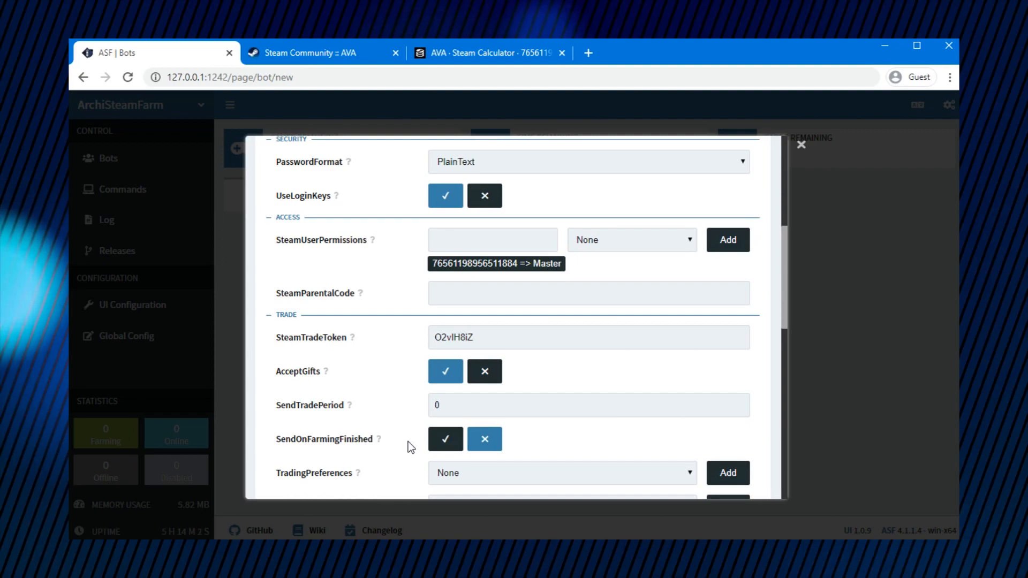
# Step: Keep TradingPreferences at None and FarmingOrders at Unordered
pyautogui.moveTo(281, 475); pyautogui.dragTo(335, 475)
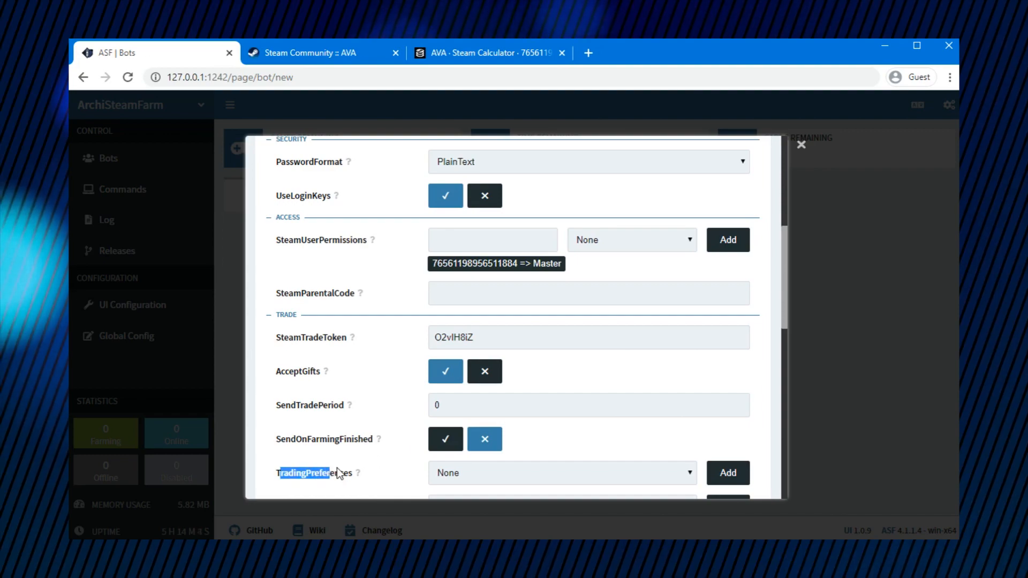
pyautogui.click(375, 452)
pyautogui.scroll(-5, 403, 432)
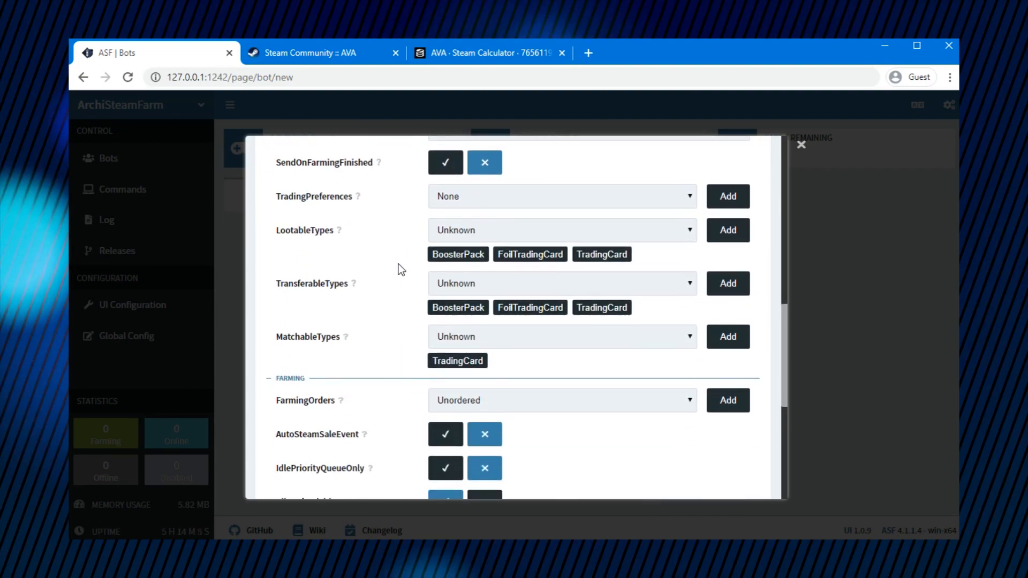
pyautogui.click(502, 202)
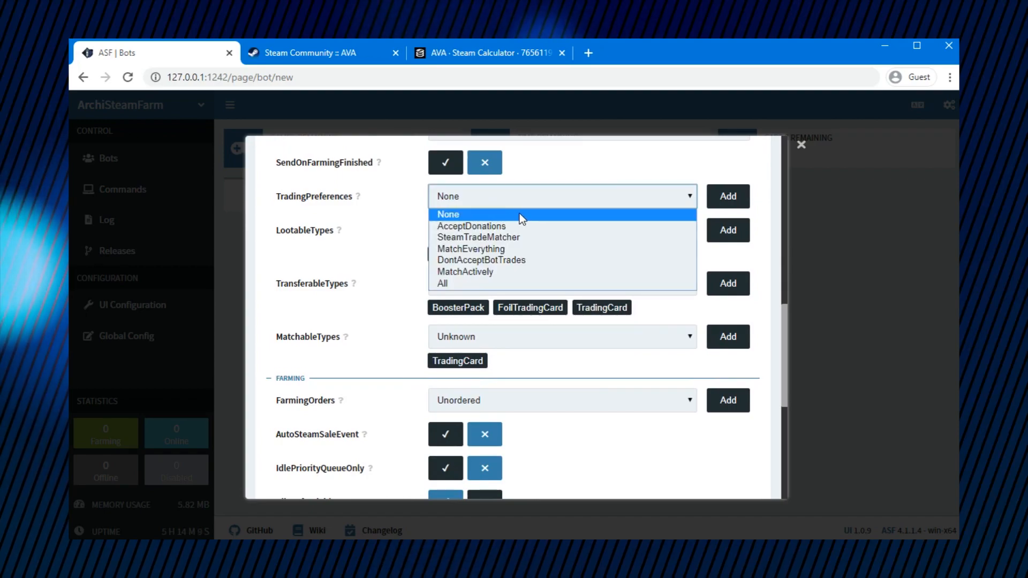
pyautogui.click(519, 213)
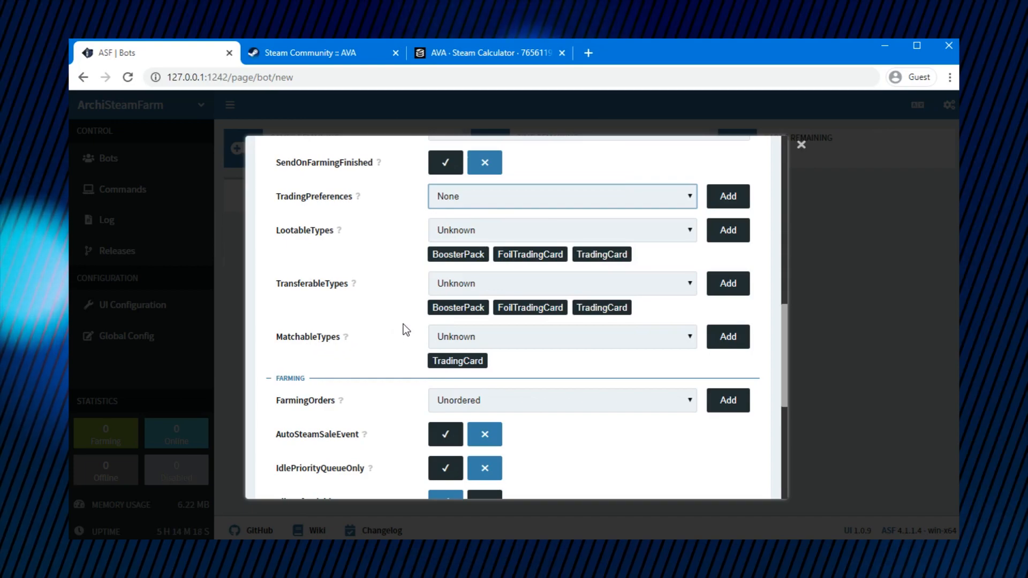
pyautogui.scroll(-3, 403, 323)
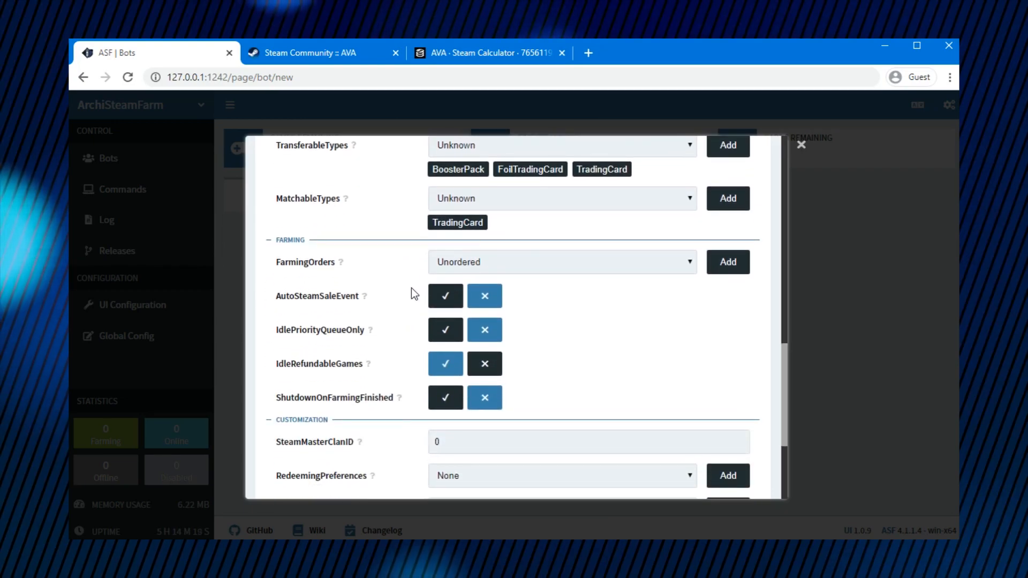
pyautogui.click(498, 263)
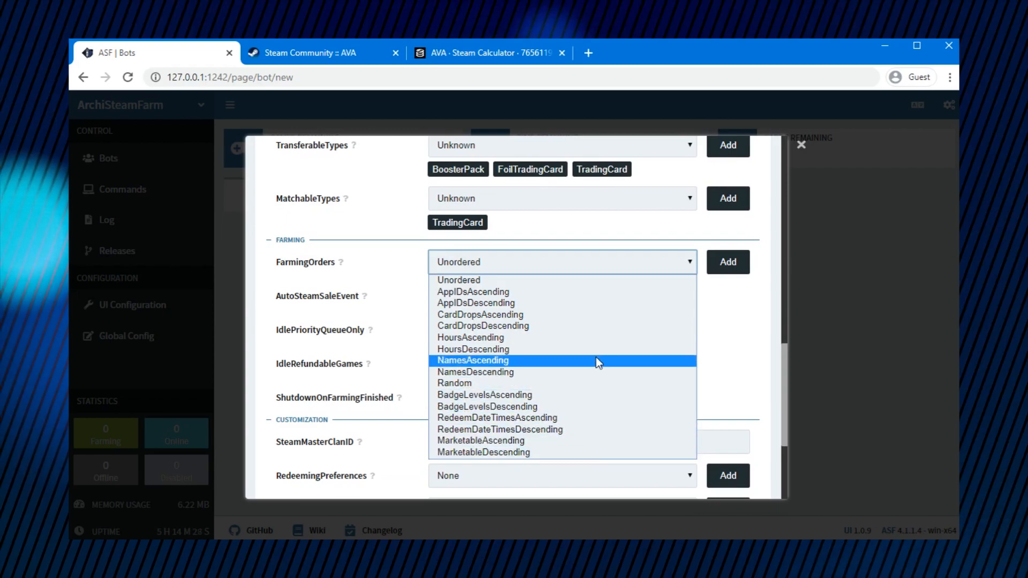
pyautogui.click(596, 258)
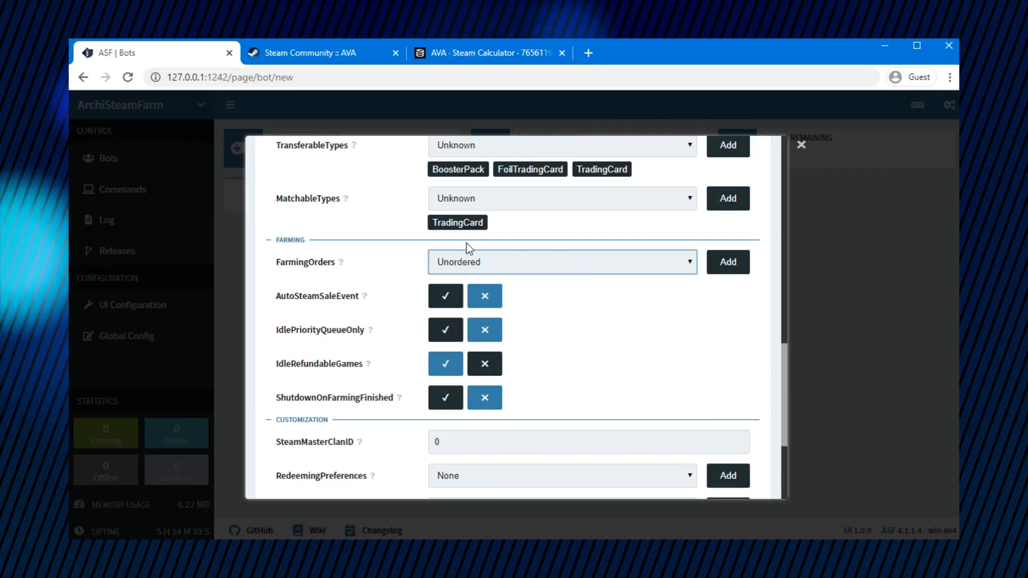
# Step: Enable AutoSteamSaleEvent and keep IdleRefundableGames checked
pyautogui.click(342, 301)
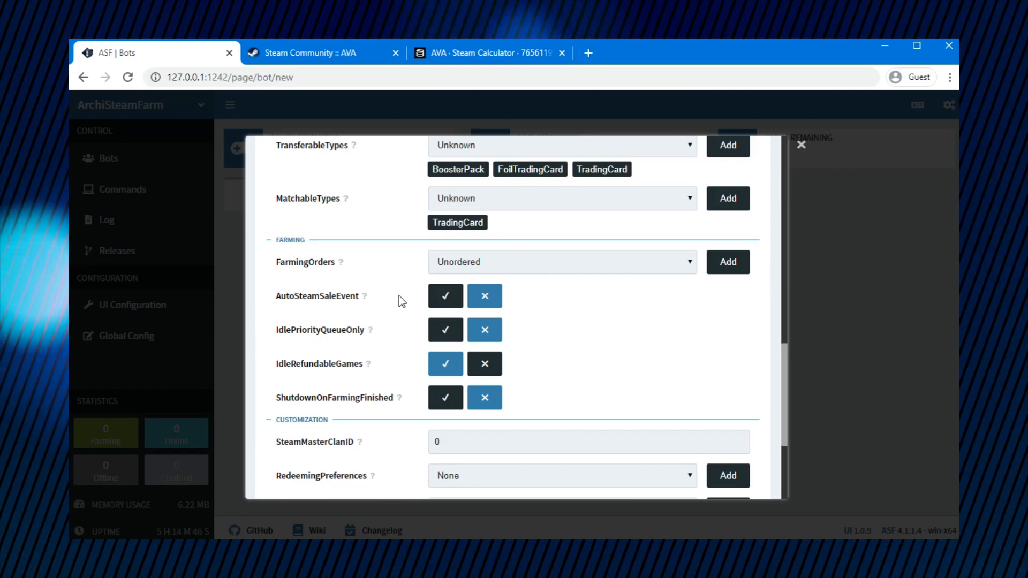
pyautogui.click(448, 299)
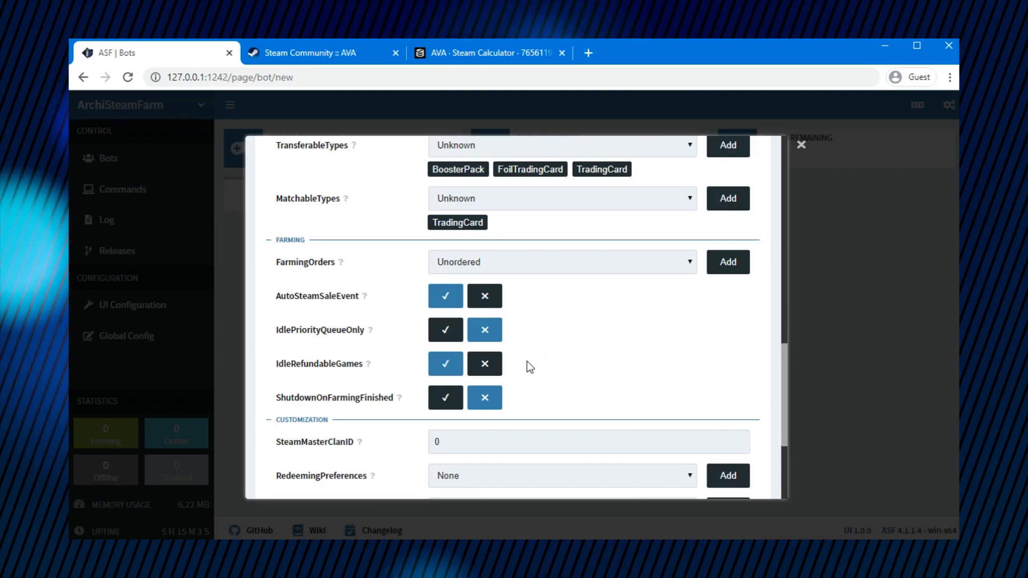
pyautogui.click(494, 367)
pyautogui.click(444, 365)
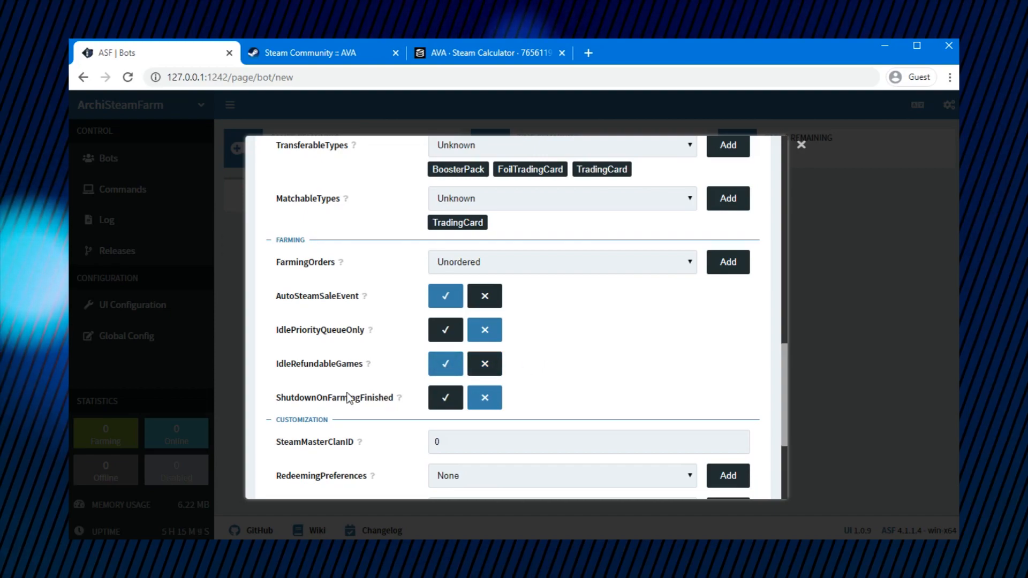
pyautogui.click(443, 405)
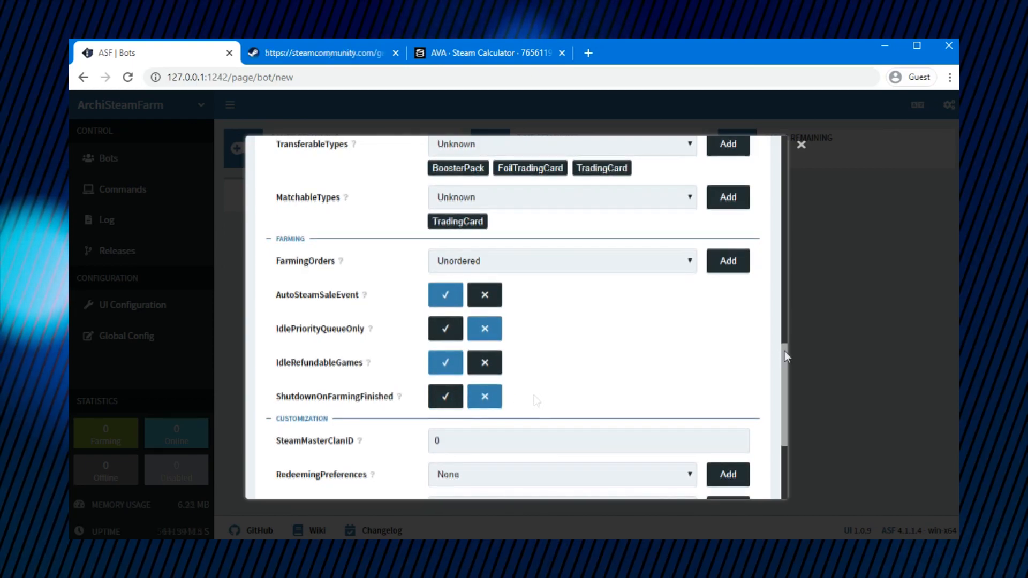
pyautogui.moveTo(785, 360); pyautogui.dragTo(785, 411)
pyautogui.moveTo(284, 255); pyautogui.dragTo(320, 256)
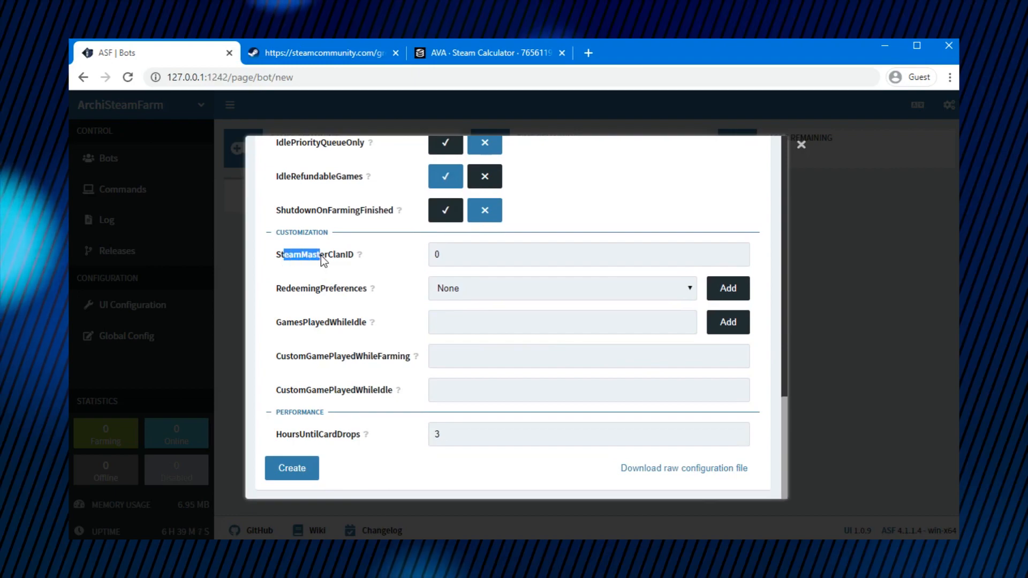
pyautogui.click(376, 253)
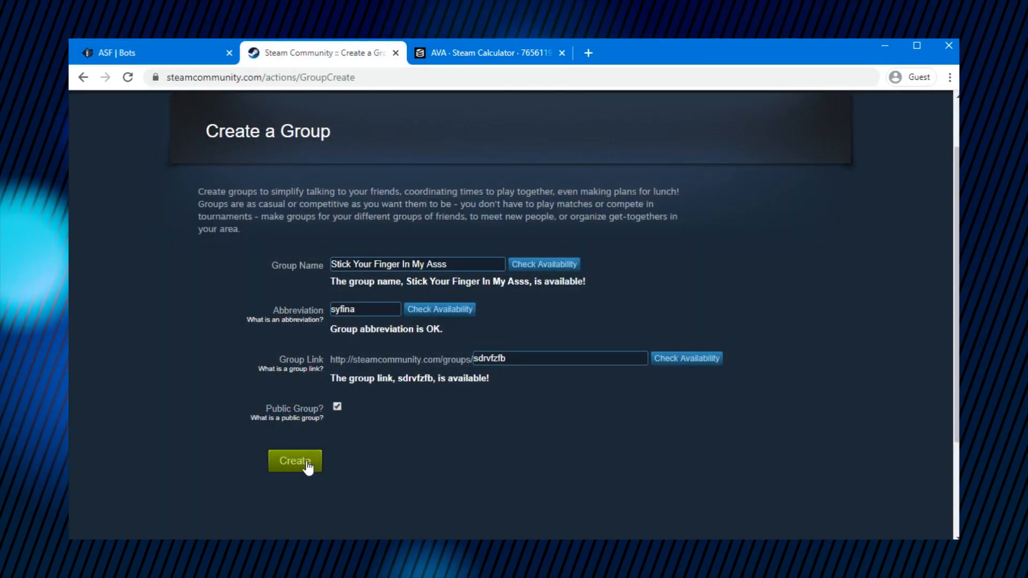
# Step: Create the group and load its /memberslistxml?xml=1 members-list page
pyautogui.click(308, 466)
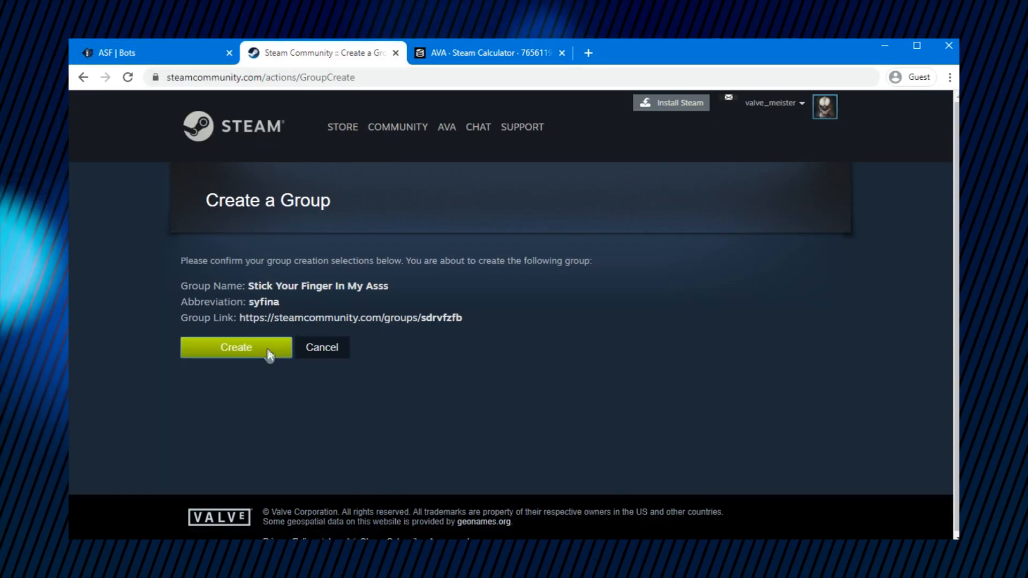
pyautogui.click(269, 354)
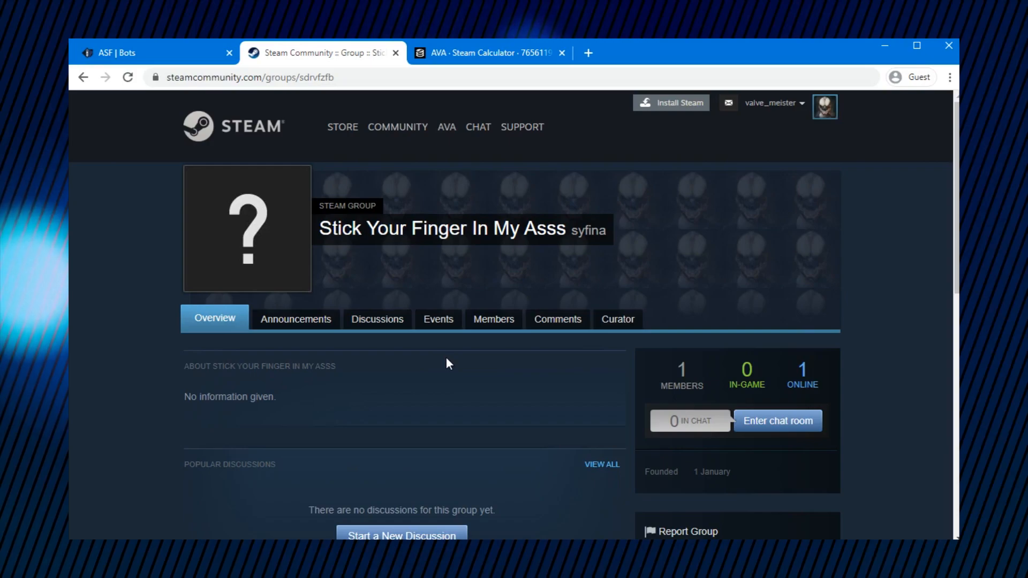
pyautogui.click(375, 77)
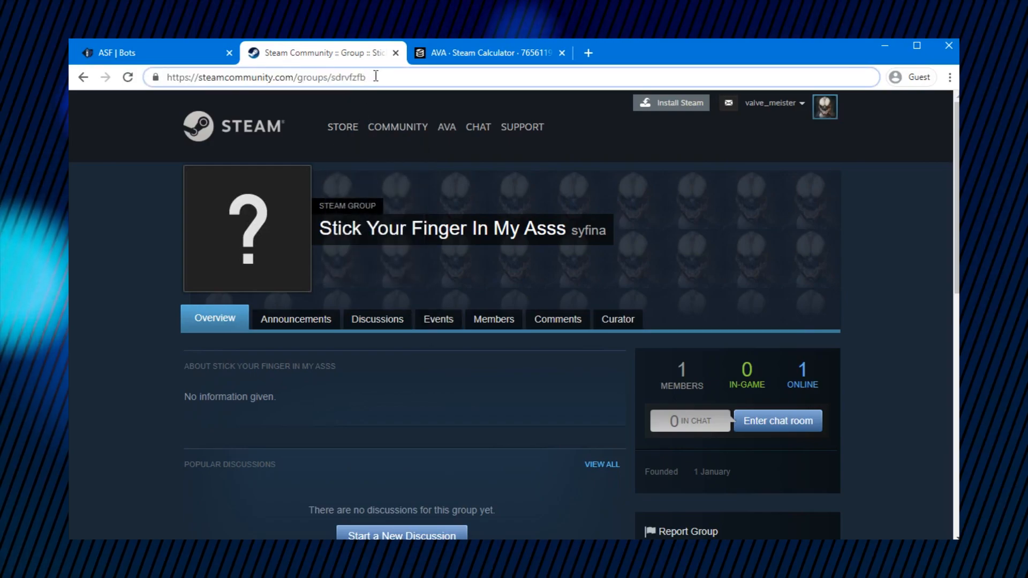
pyautogui.write('/memberslistxml?xml=1')
pyautogui.moveTo(505, 82); pyautogui.dragTo(172, 77)
pyautogui.press('Return')
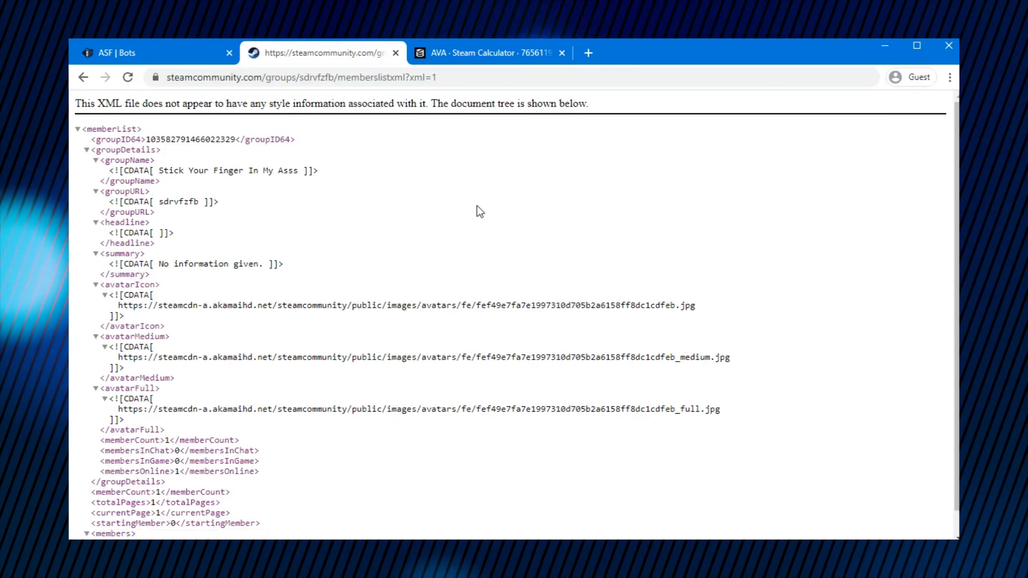
# Step: Copy the groupID64 value shown in the members-list XML
pyautogui.moveTo(146, 139); pyautogui.dragTo(237, 140)
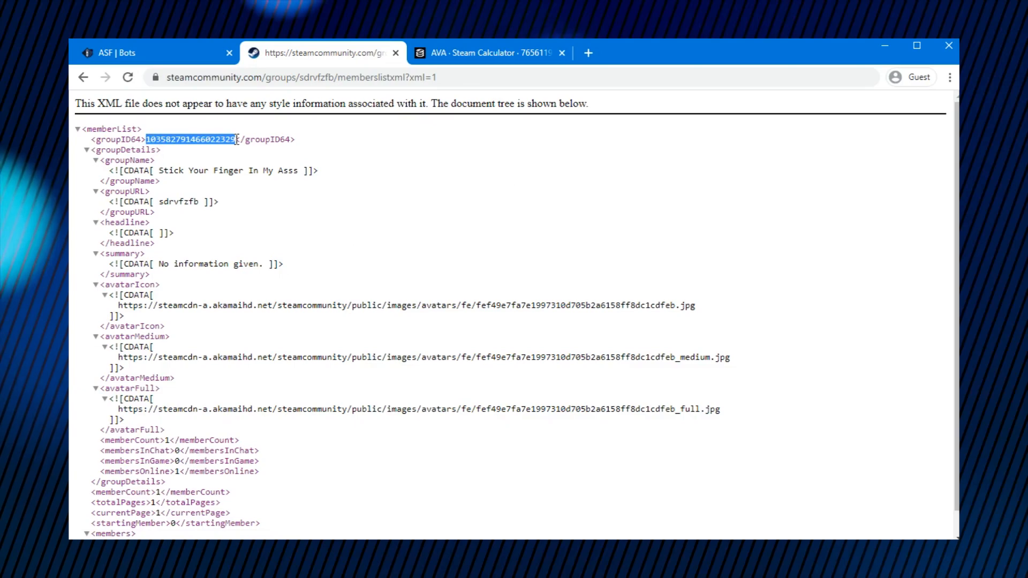
pyautogui.rightClick(215, 140)
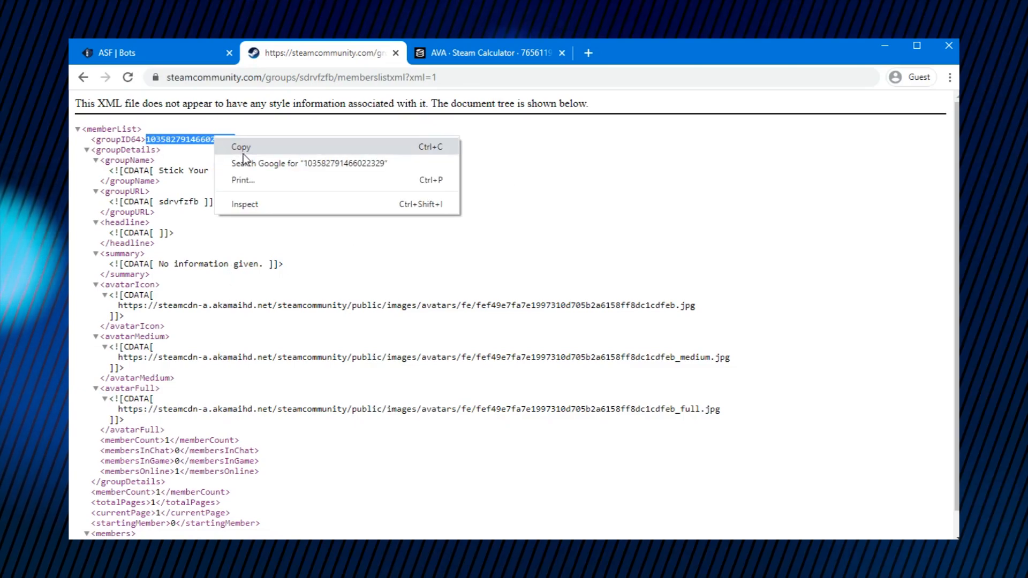
pyautogui.click(249, 146)
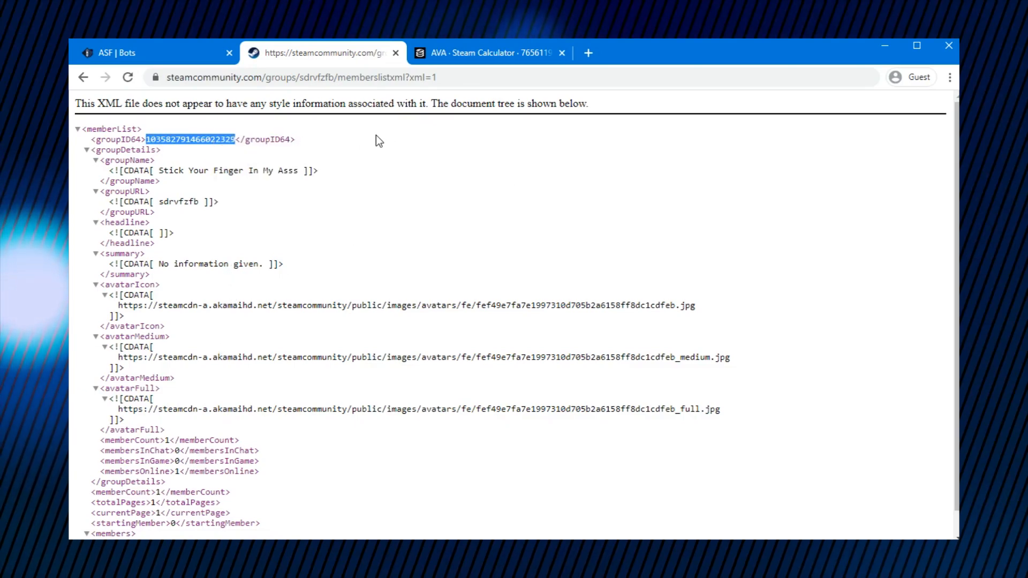
pyautogui.click(354, 142)
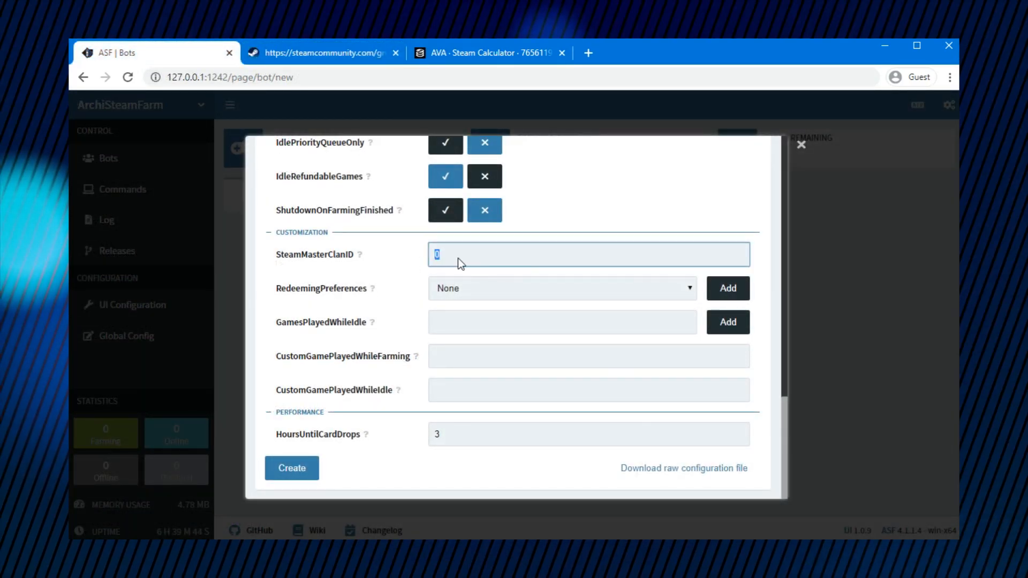
# Step: Paste the copied groupID64 into SteamMasterClanID and leave RedeemingPreferences at None
pyautogui.rightClick(459, 260)
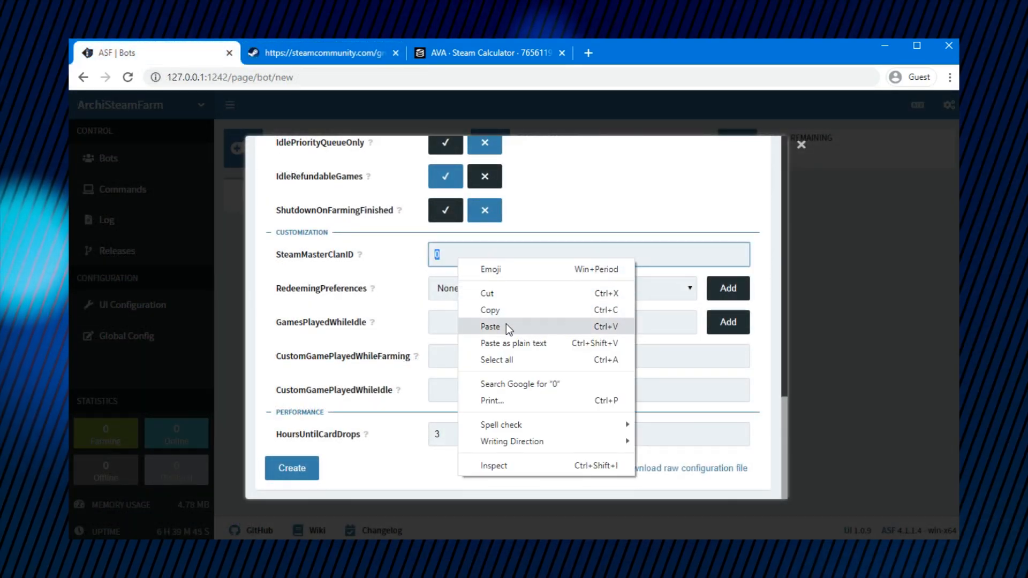
pyautogui.click(506, 325)
pyautogui.click(411, 271)
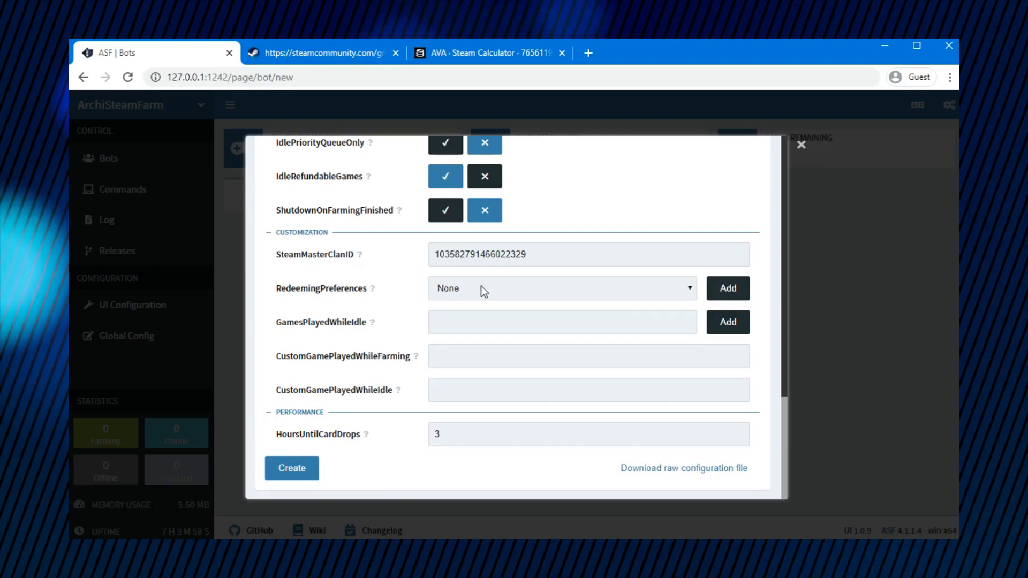
pyautogui.click(688, 288)
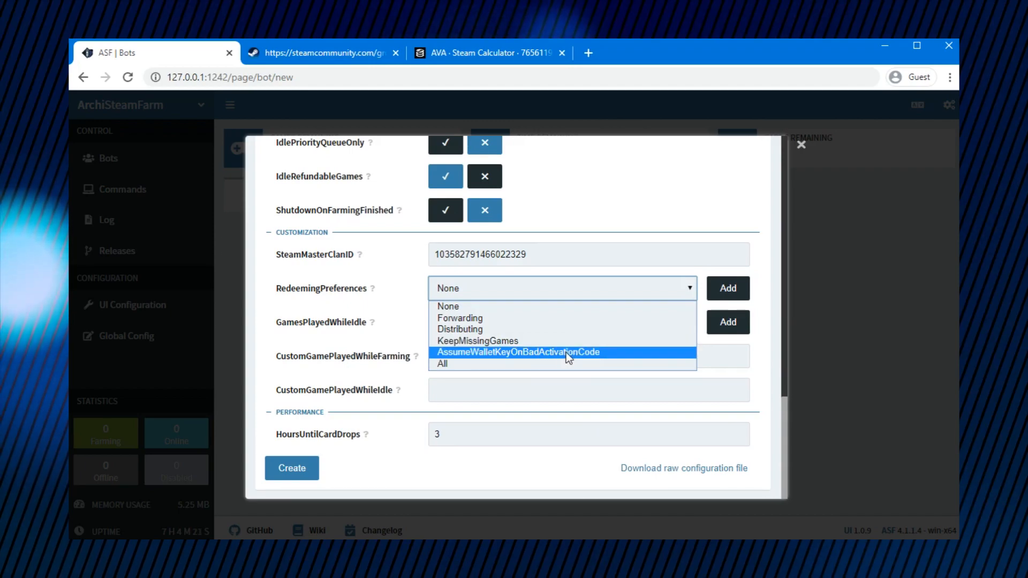
pyautogui.click(416, 289)
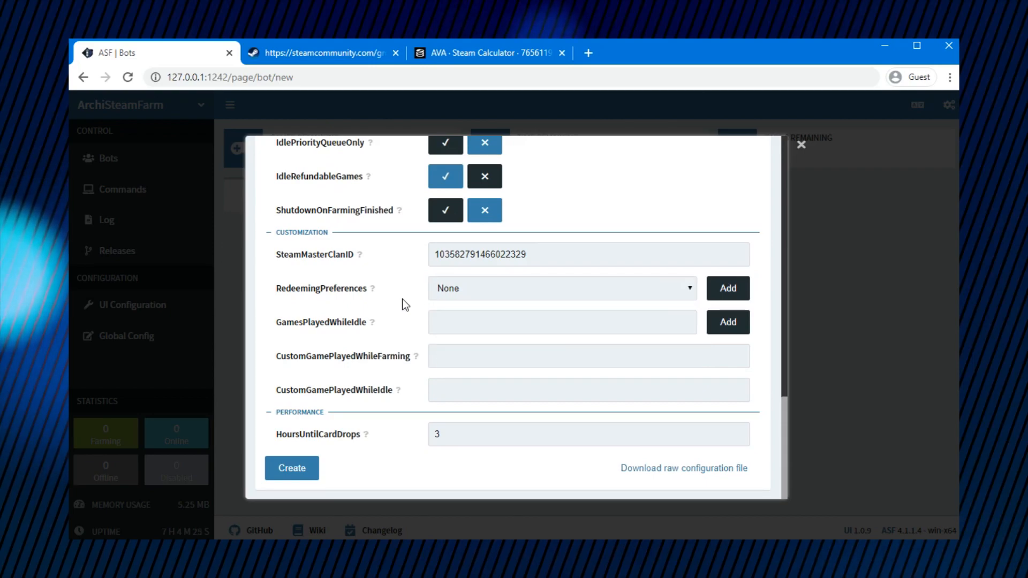
# Step: Add games 730, 570 and 440 to GamesPlayedWhileIdle
pyautogui.click(444, 321)
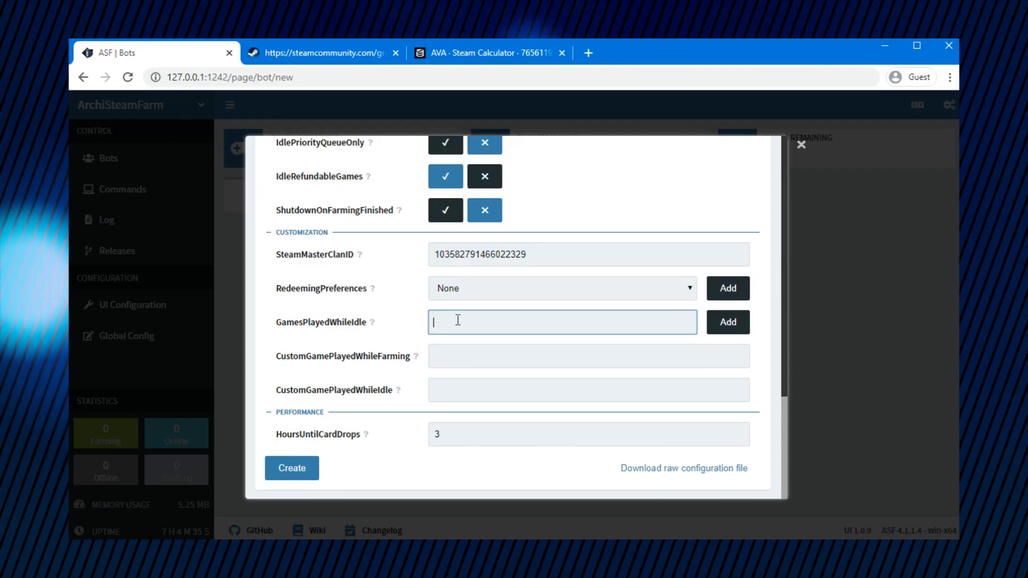
pyautogui.write('730')
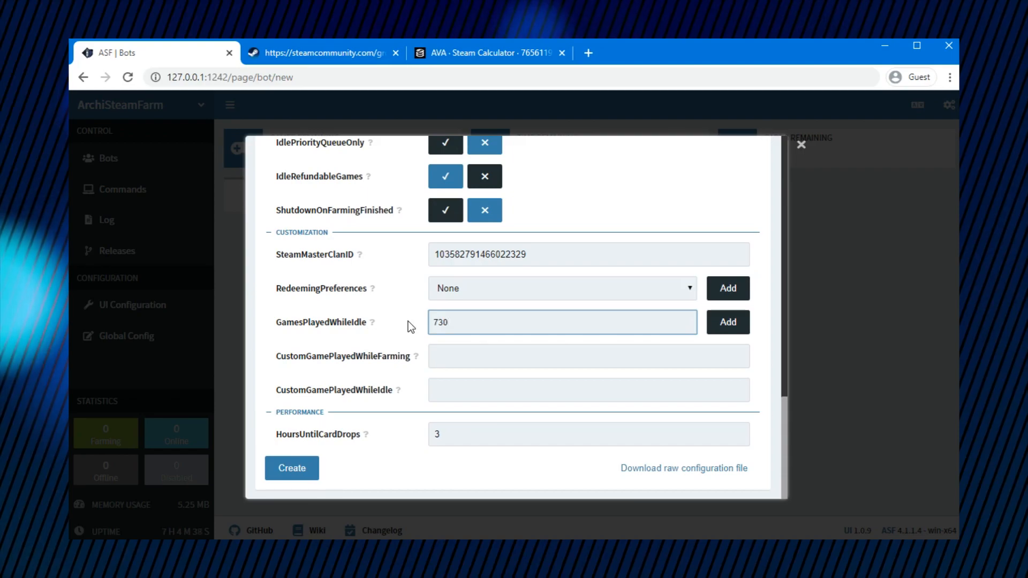
pyautogui.press('Return')
pyautogui.write('570')
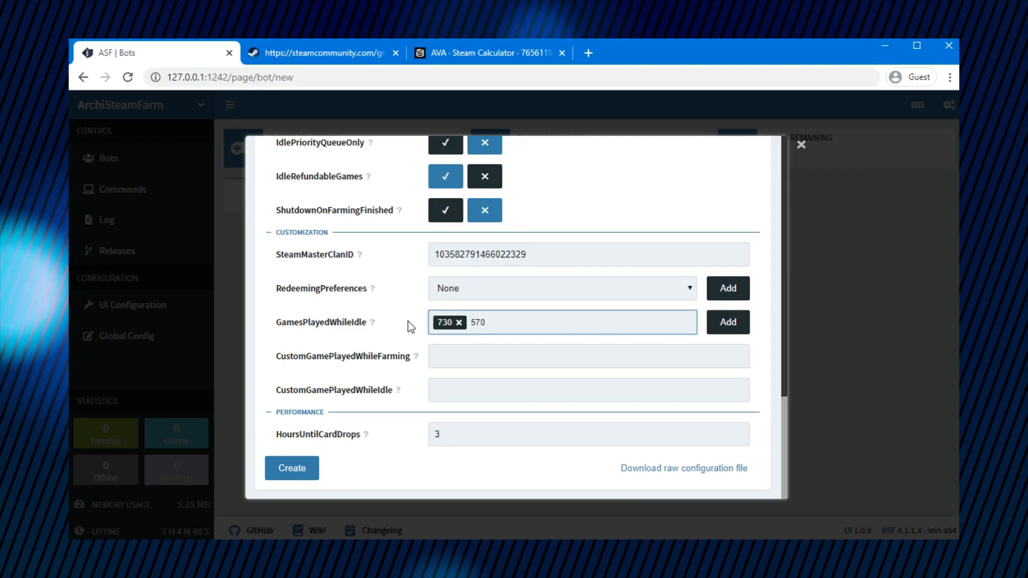
pyautogui.press('Return')
pyautogui.write('440')
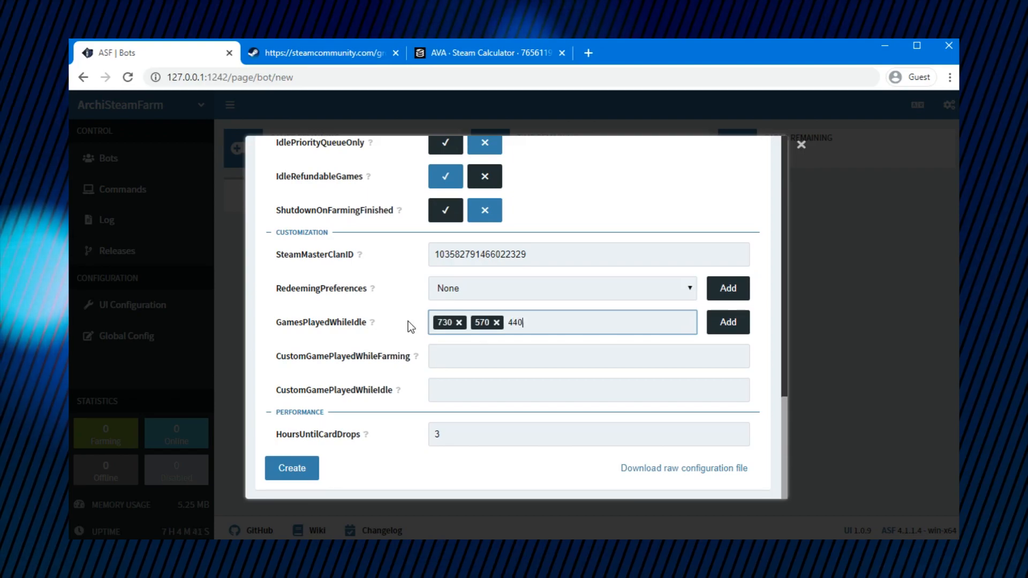
pyautogui.press('Return')
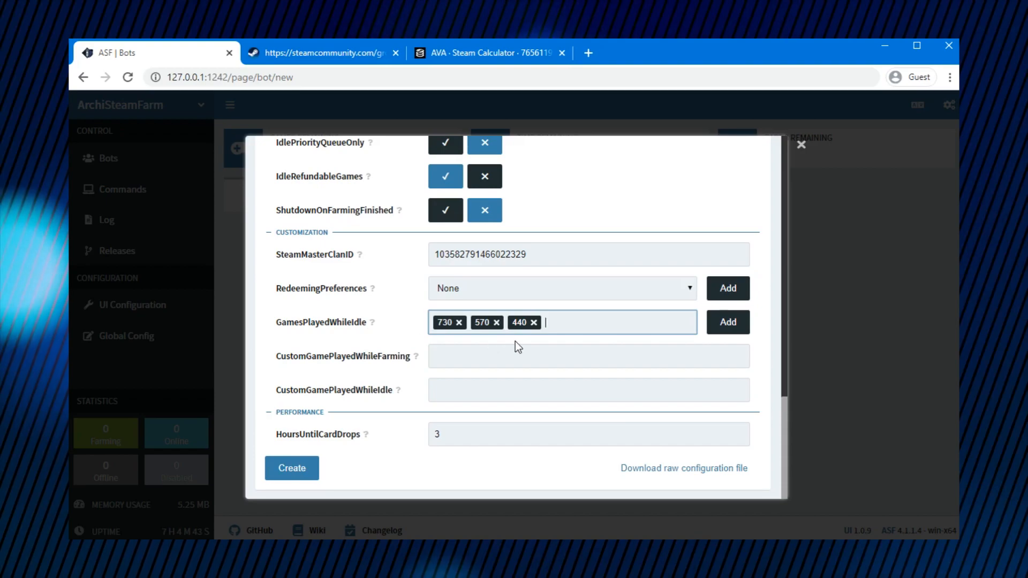
# Step: Enter 'My game' as the custom game name for both farming and idling
pyautogui.click(454, 351)
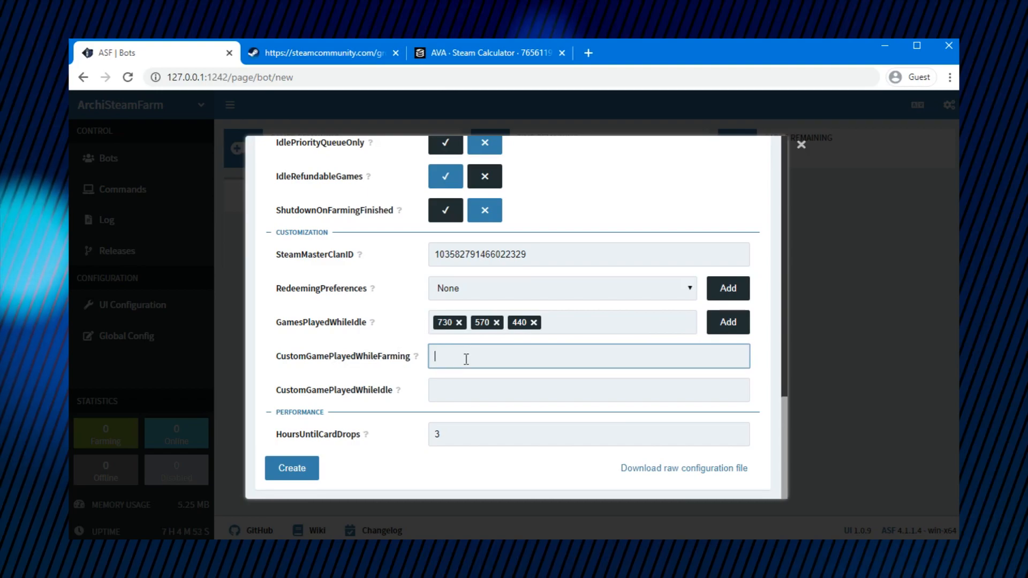
pyautogui.write('My')
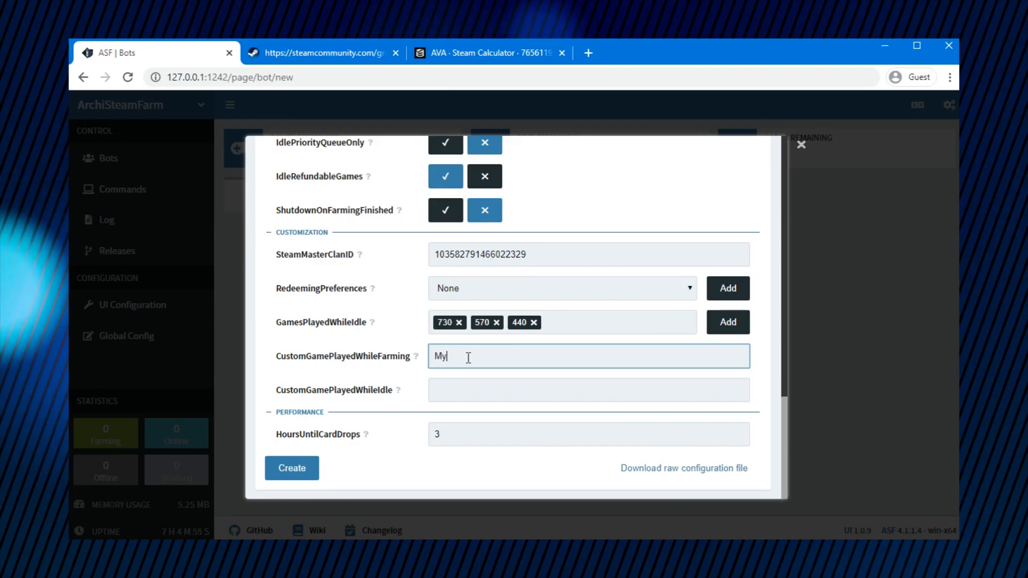
pyautogui.write(' game')
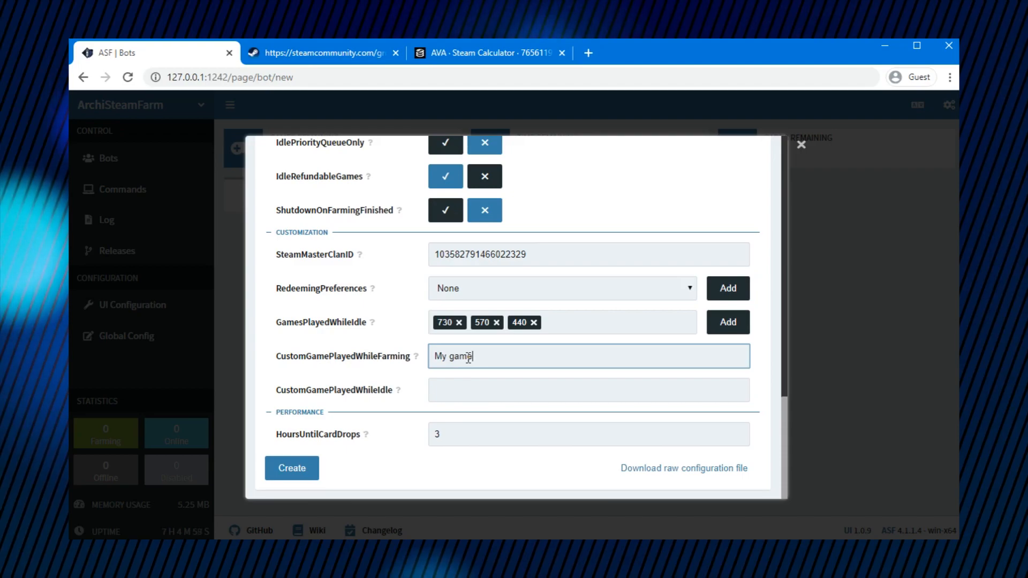
pyautogui.click(459, 387)
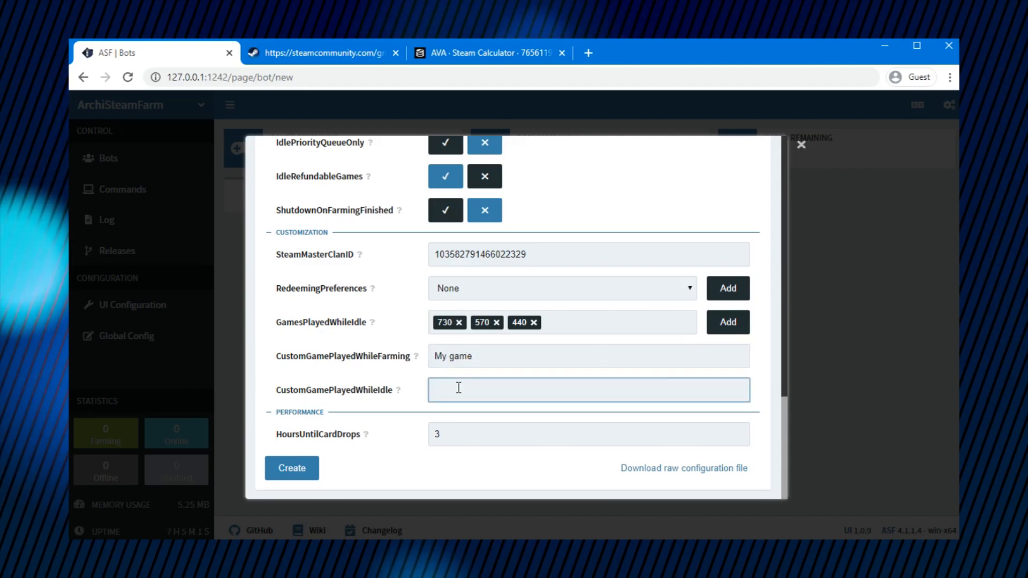
pyautogui.write('My game')
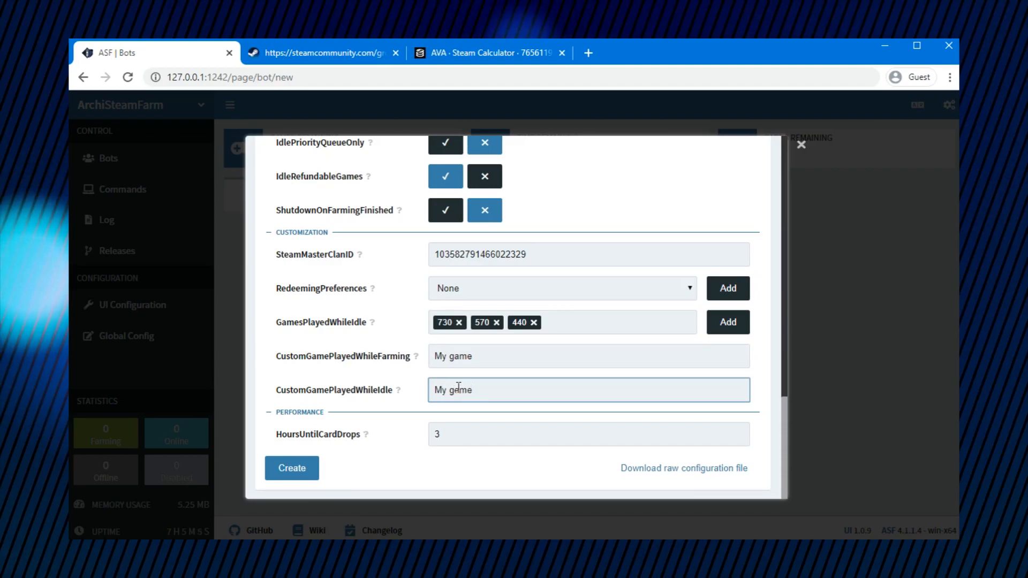
pyautogui.click(423, 409)
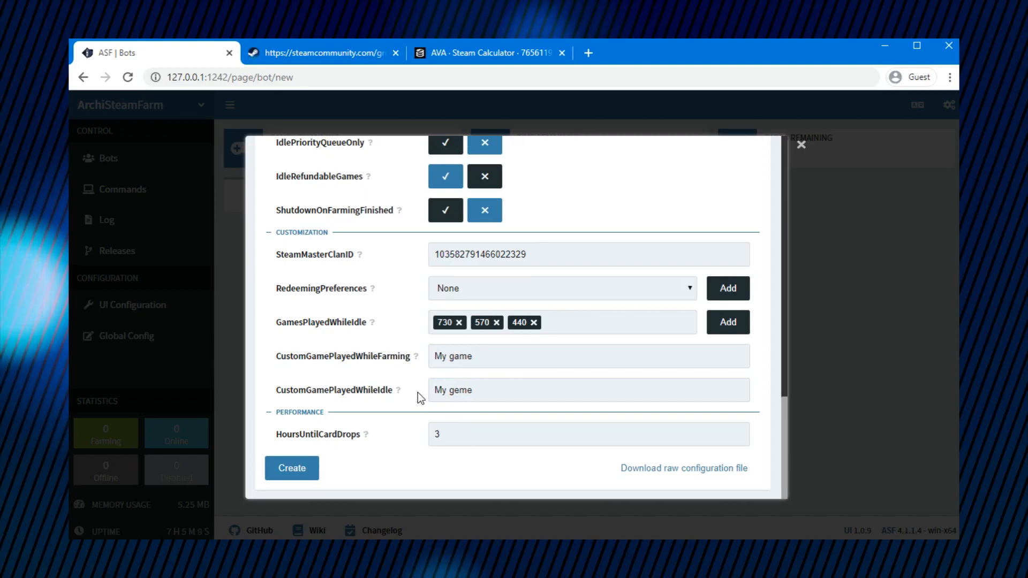
pyautogui.moveTo(283, 435); pyautogui.dragTo(343, 435)
# Step: Change HoursUntilCardDrops to 2 and create bot1 from the form
pyautogui.click(397, 423)
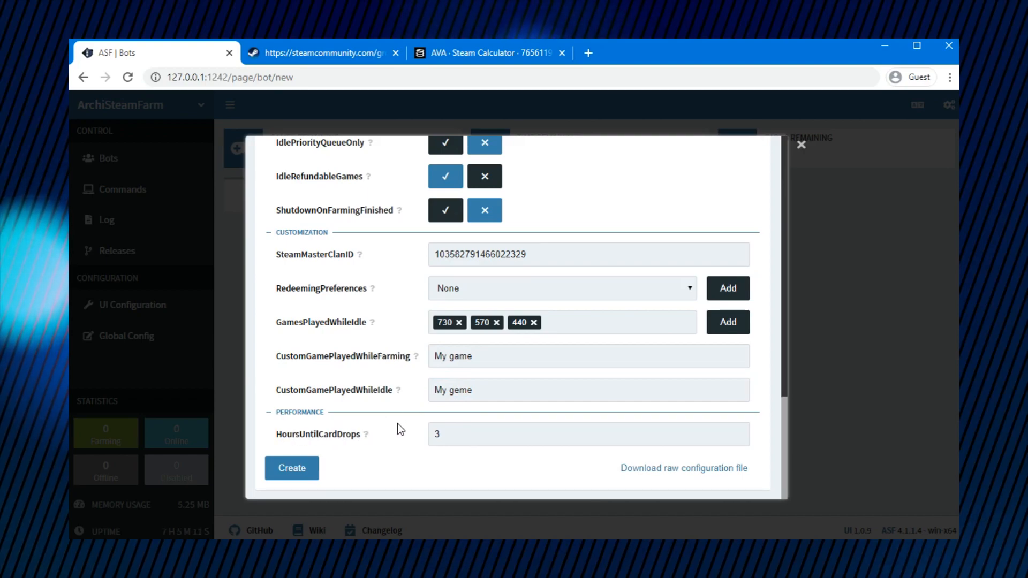
pyautogui.doubleClick(563, 430)
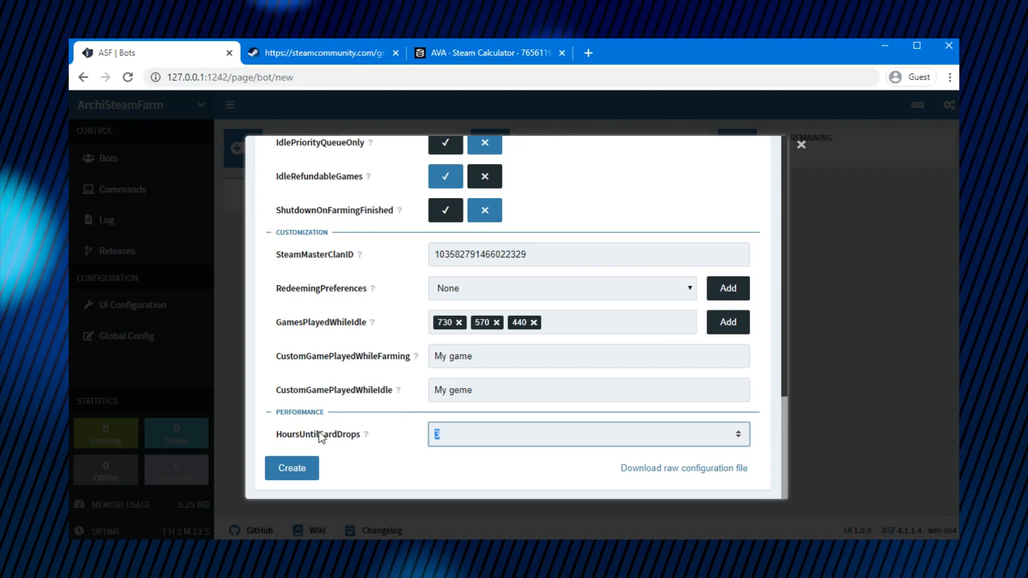
pyautogui.write('2')
pyautogui.click(419, 435)
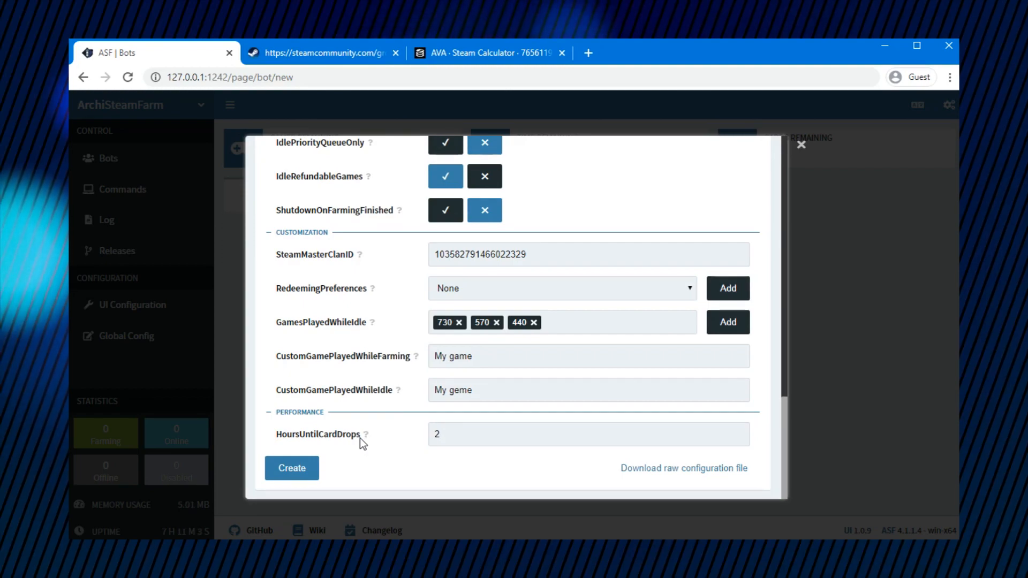
pyautogui.click(304, 466)
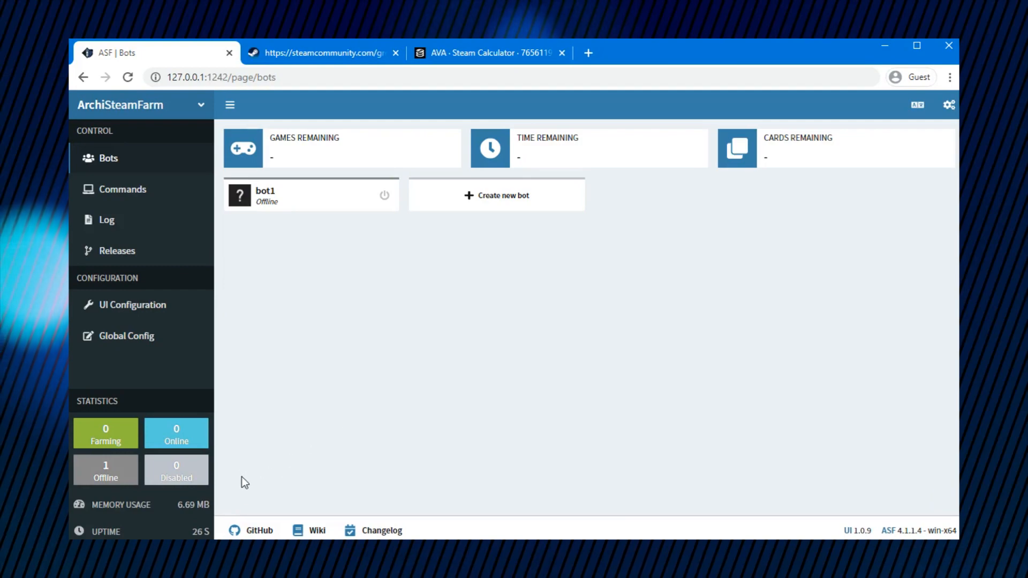
# Step: Enter the two-factor login code in the ASF console
pyautogui.click(348, 551)
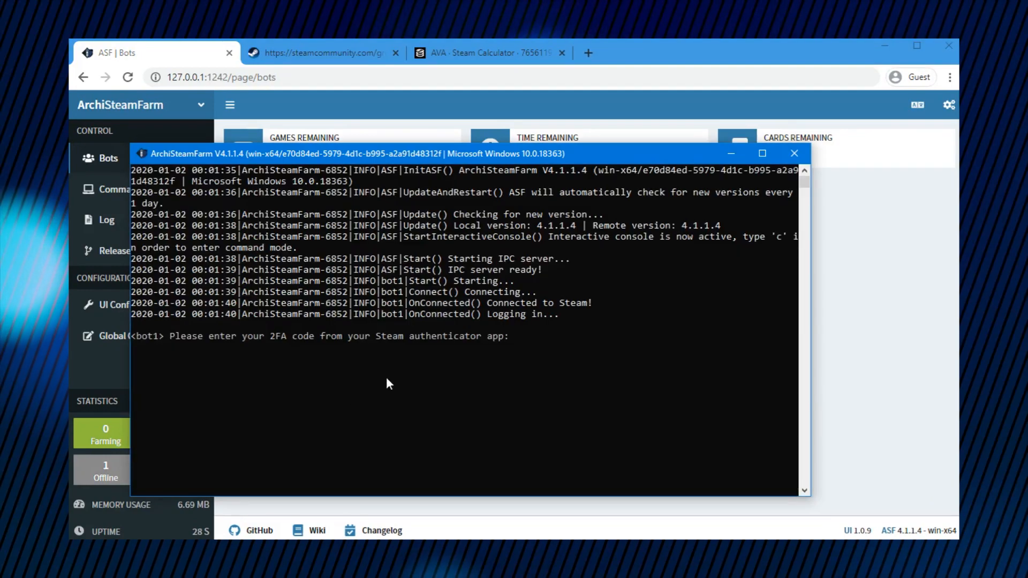
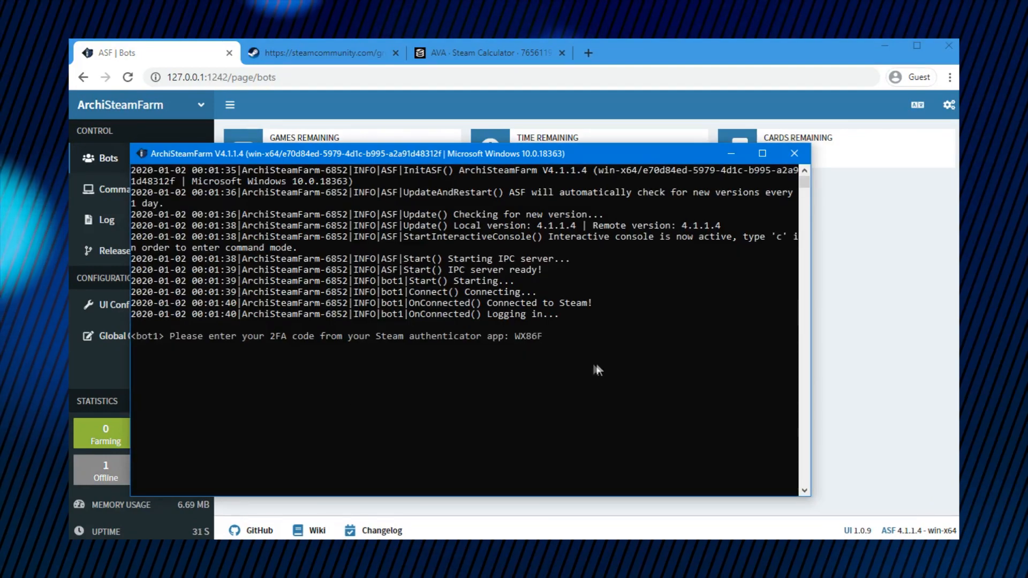
pyautogui.press('Return')
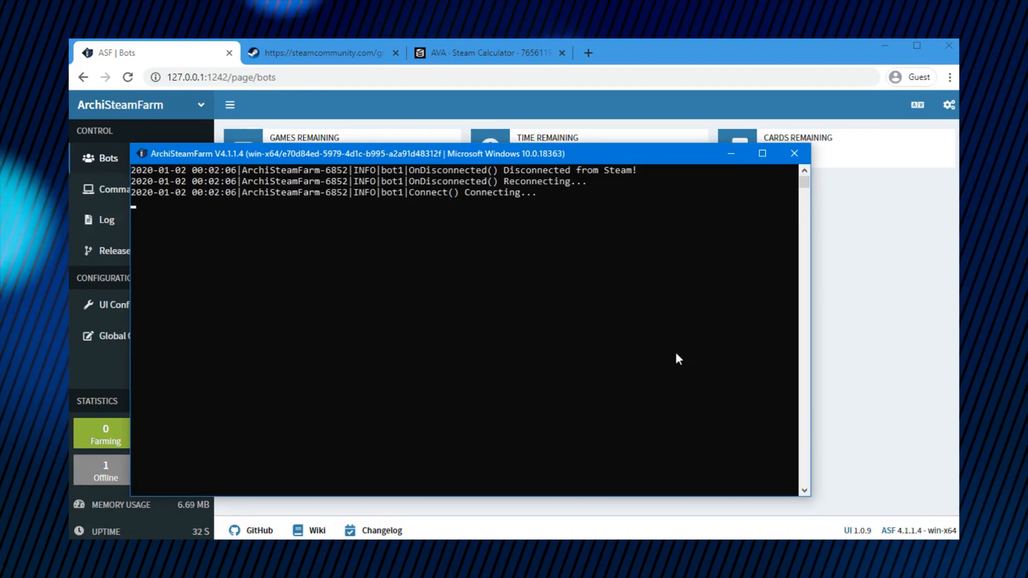
# Step: Open bot1's Steam profile in a new tab from its card in ASF-ui
pyautogui.click(882, 305)
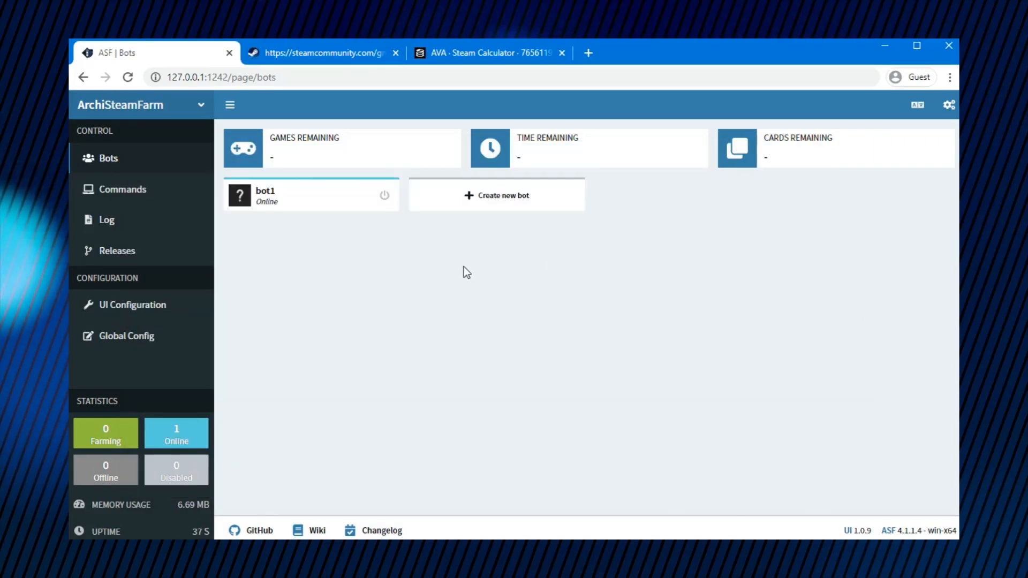
pyautogui.click(269, 193)
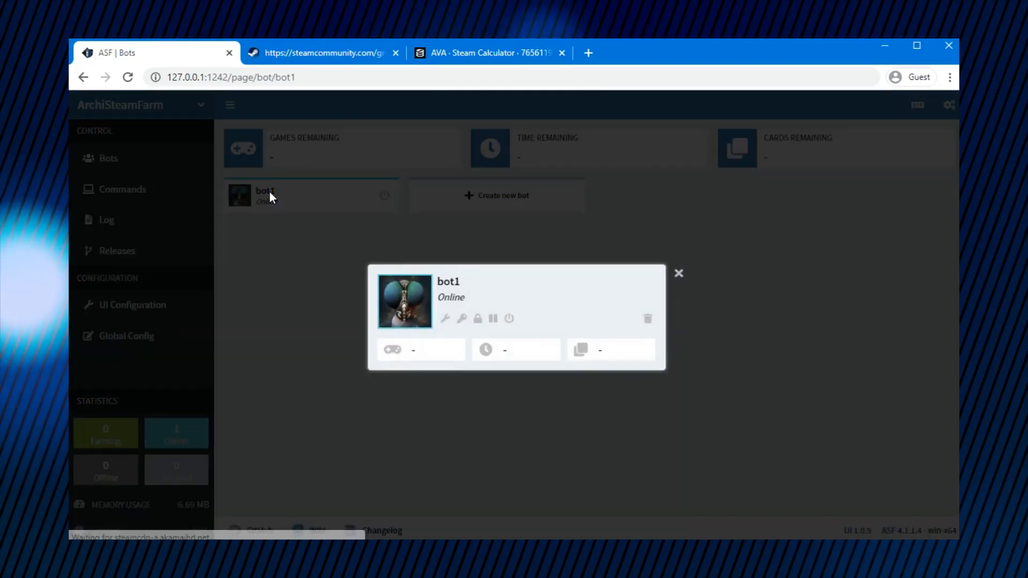
pyautogui.click(419, 306)
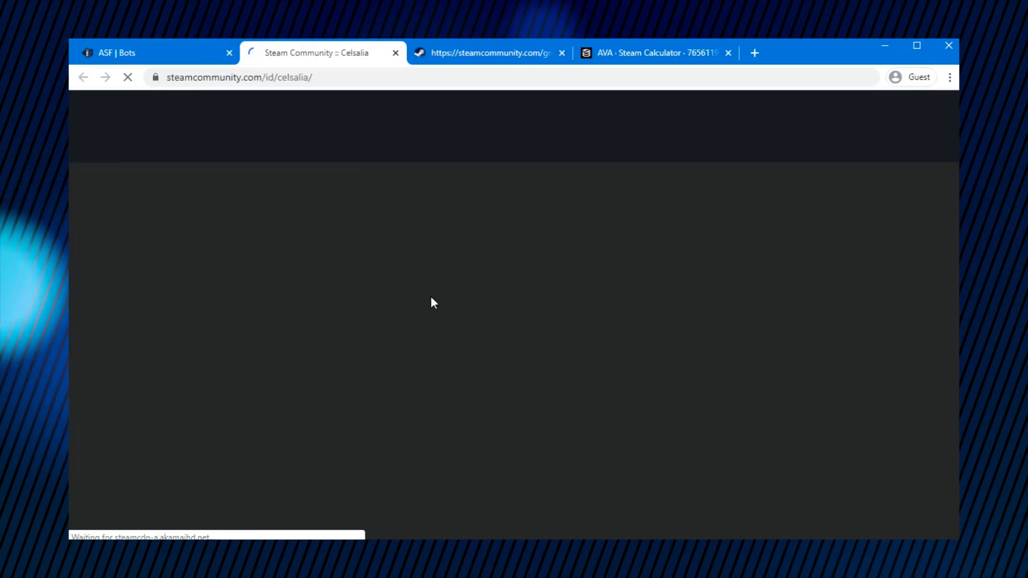
pyautogui.scroll(-1, 422, 309)
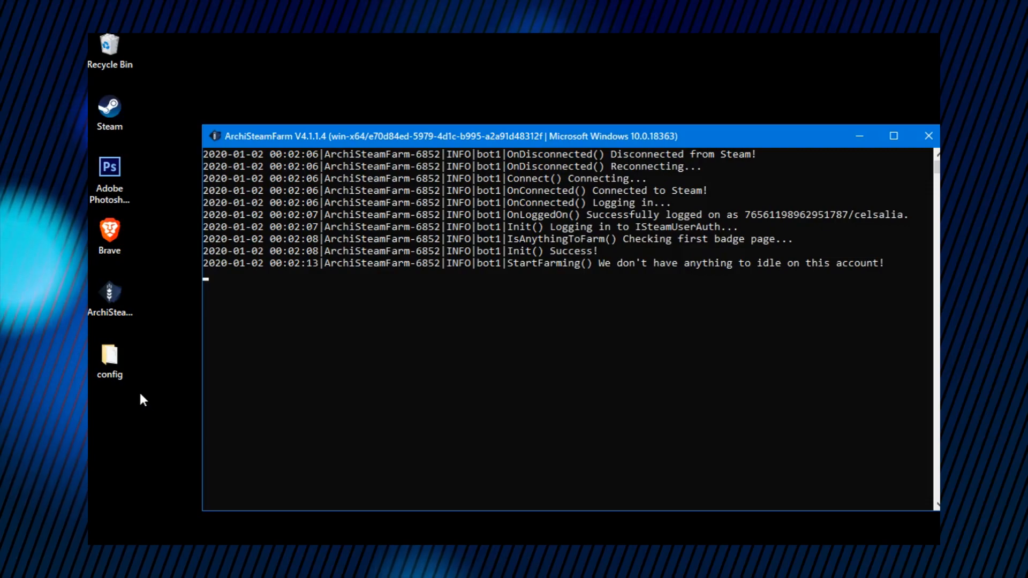
# Step: Open bot1.json from the desktop ASF config folder in Notepad
pyautogui.click(118, 365)
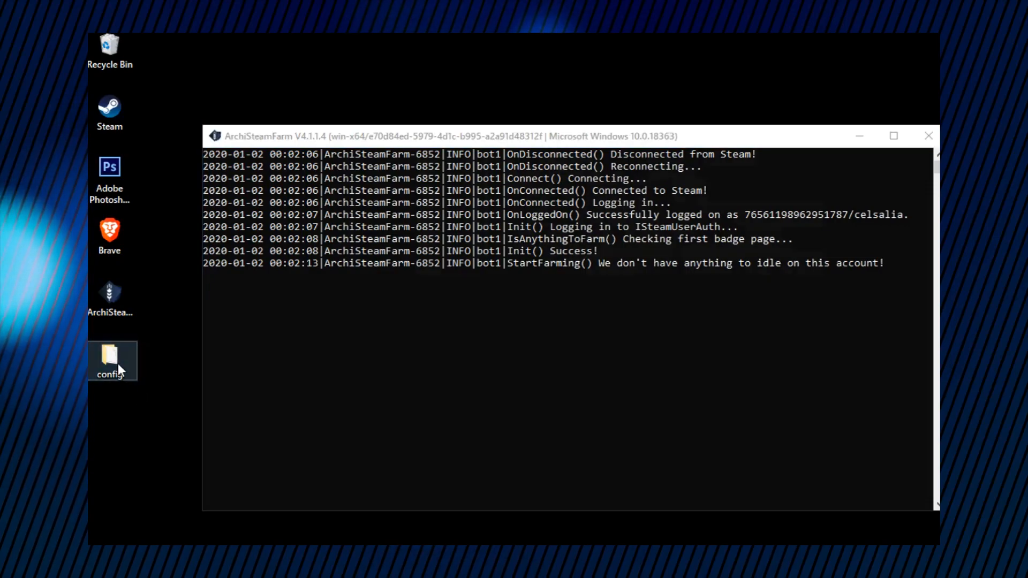
pyautogui.doubleClick(117, 364)
pyautogui.doubleClick(571, 239)
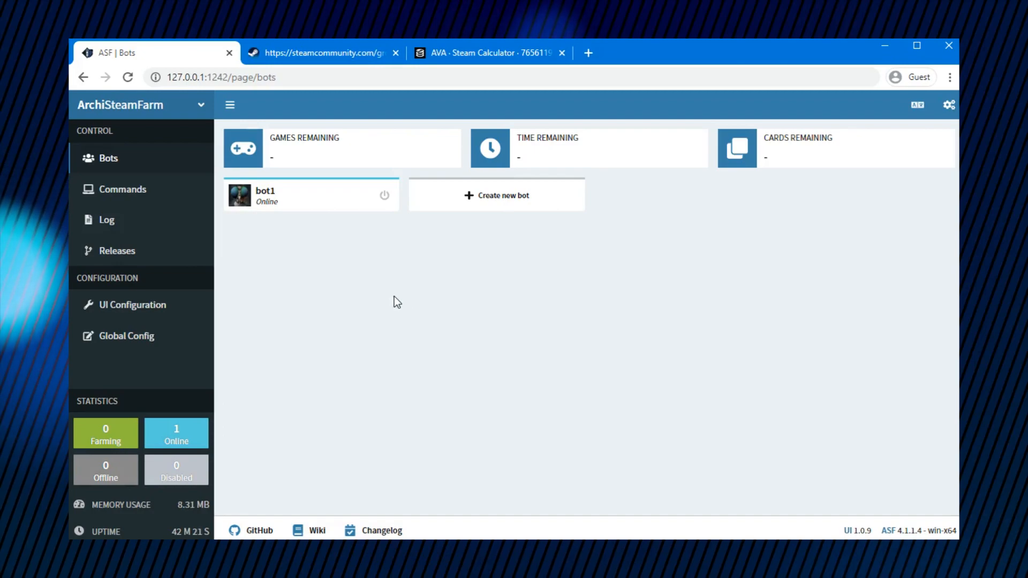
# Step: Copy bot1's configuration into a new bot named bot2, enter its own Steam login, and create it
pyautogui.click(311, 196)
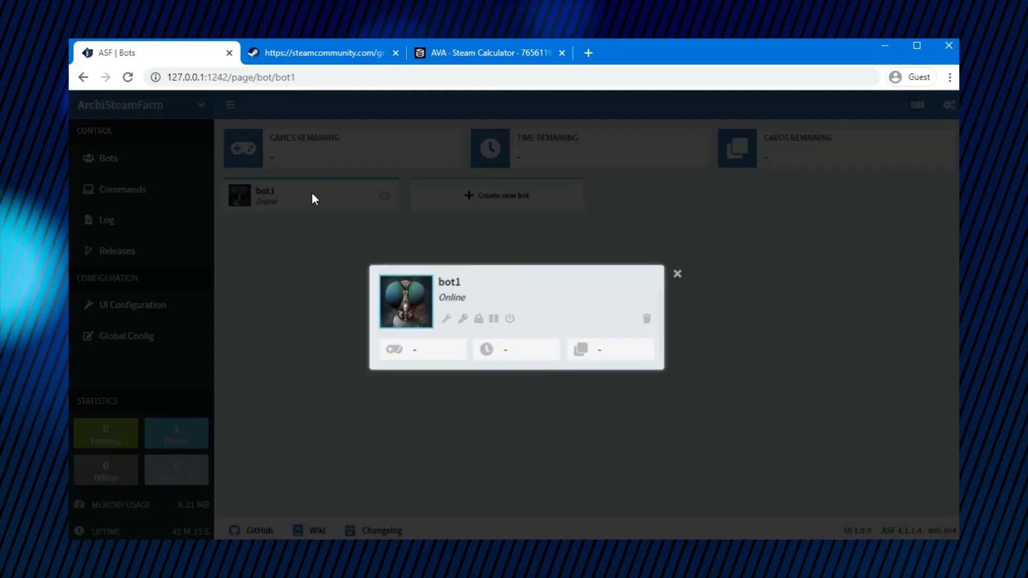
pyautogui.click(444, 319)
pyautogui.moveTo(787, 223); pyautogui.dragTo(805, 460)
pyautogui.click(359, 464)
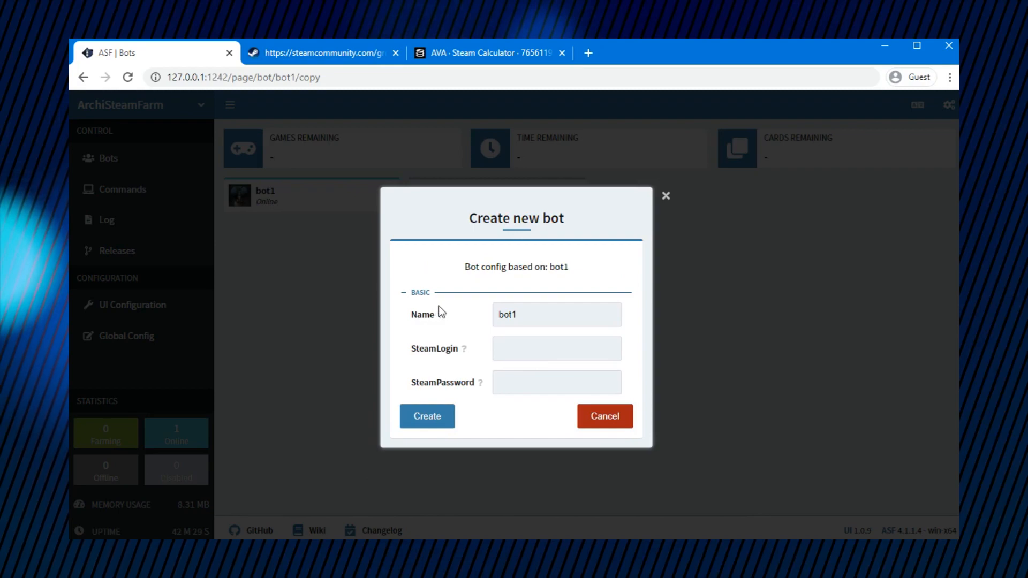
pyautogui.click(537, 316)
pyautogui.press('BackSpace')
pyautogui.write('2')
pyautogui.click(527, 345)
pyautogui.write('qularela')
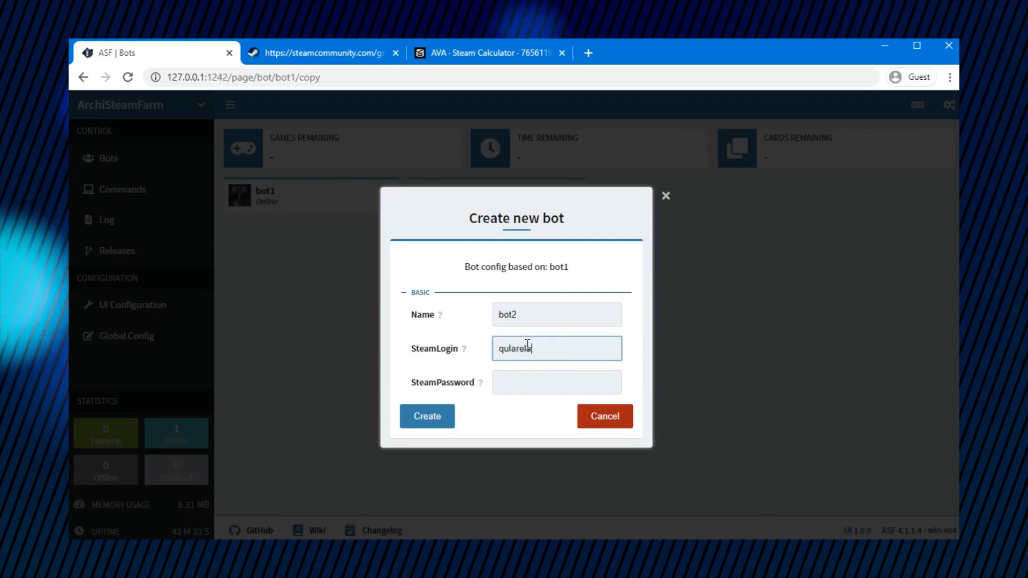
pyautogui.press('Tab')
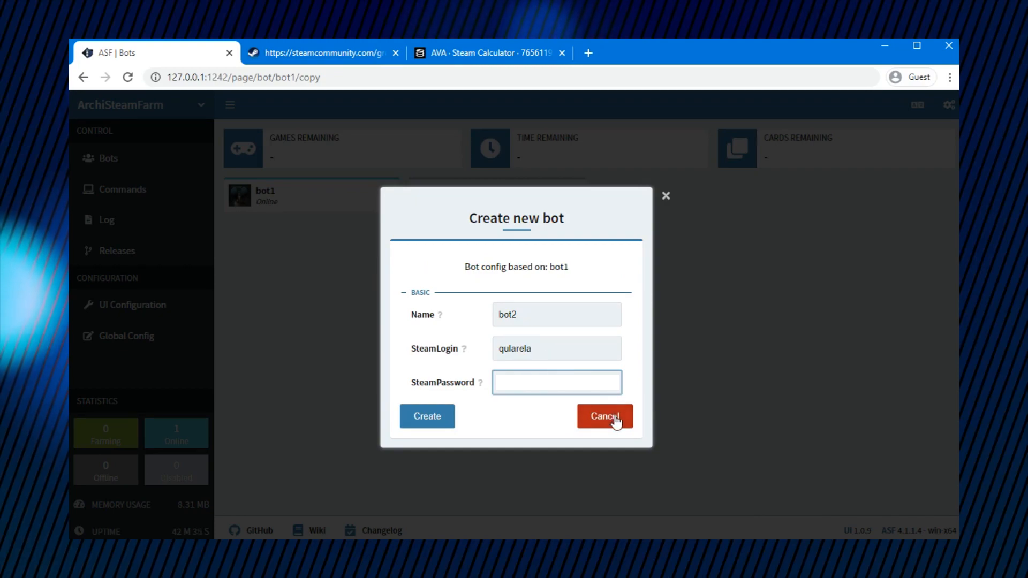
pyautogui.click(444, 415)
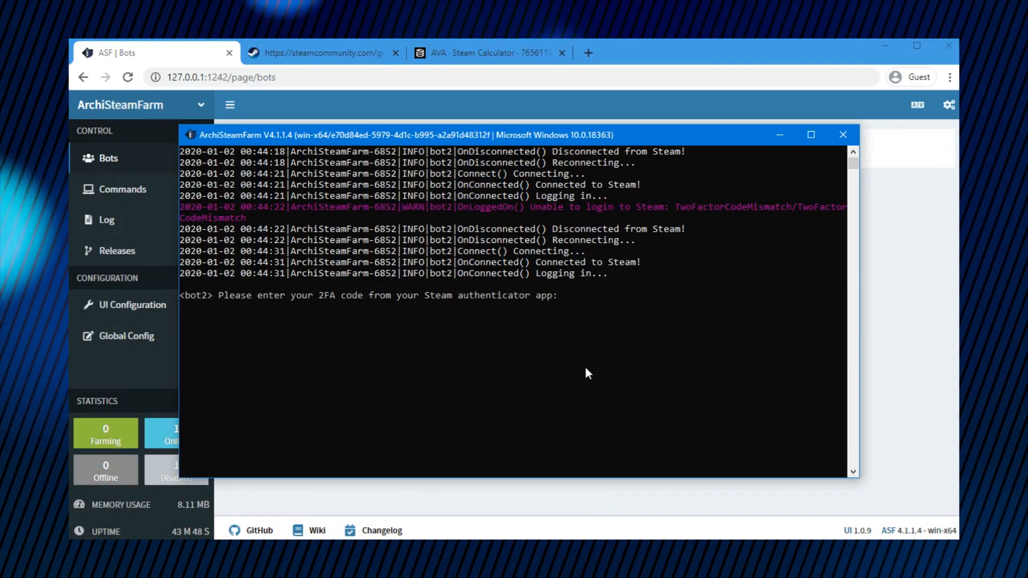
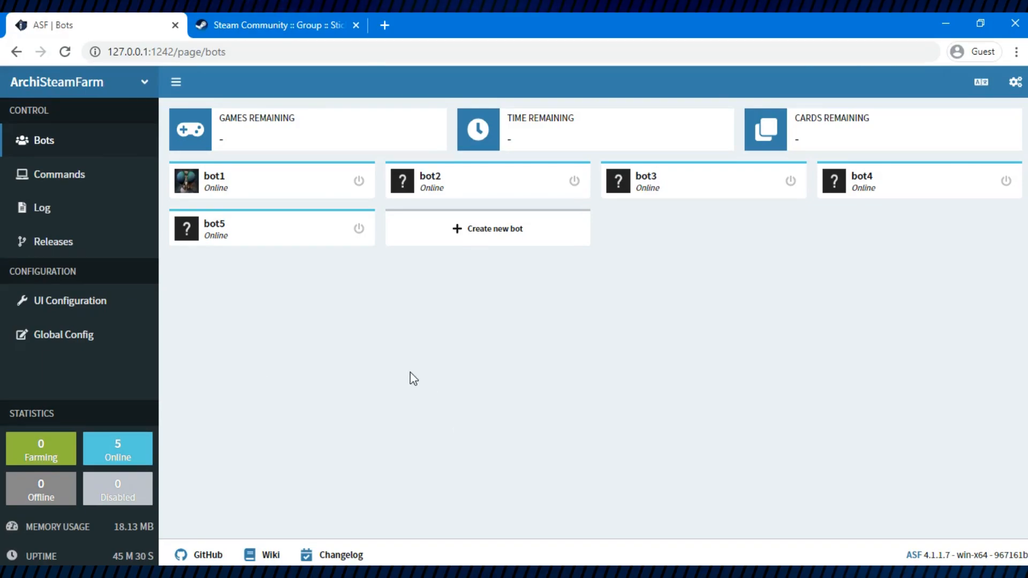
# Step: View bot1's key-redemption form, close it, and bring the C:\ASF\config folder window forward
pyautogui.click(255, 186)
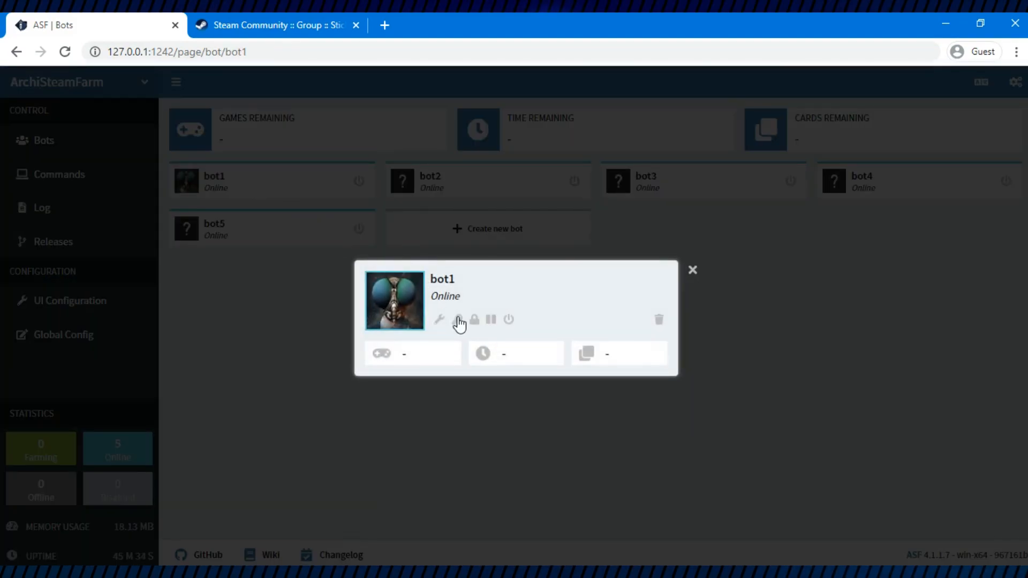
pyautogui.click(458, 319)
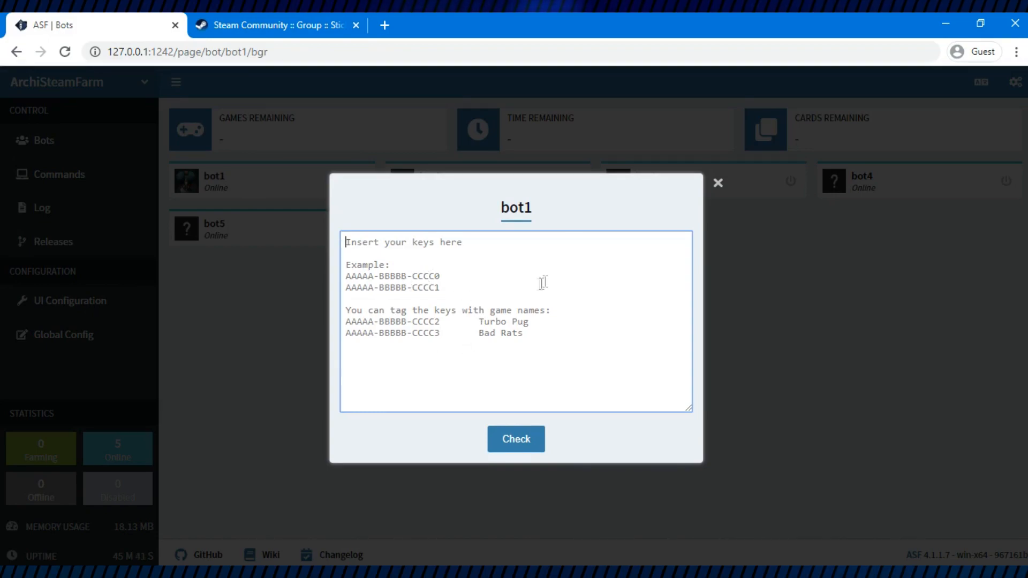
pyautogui.click(717, 184)
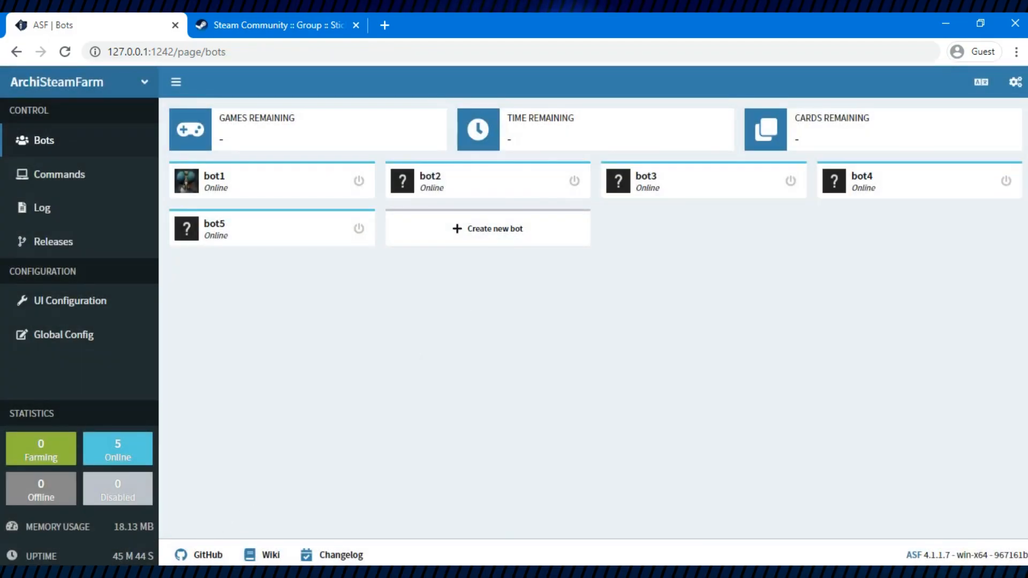
pyautogui.click(188, 575)
# Step: Save the Notepad key file into the ASF config folder as bot1.keys with type All Files
pyautogui.click(294, 575)
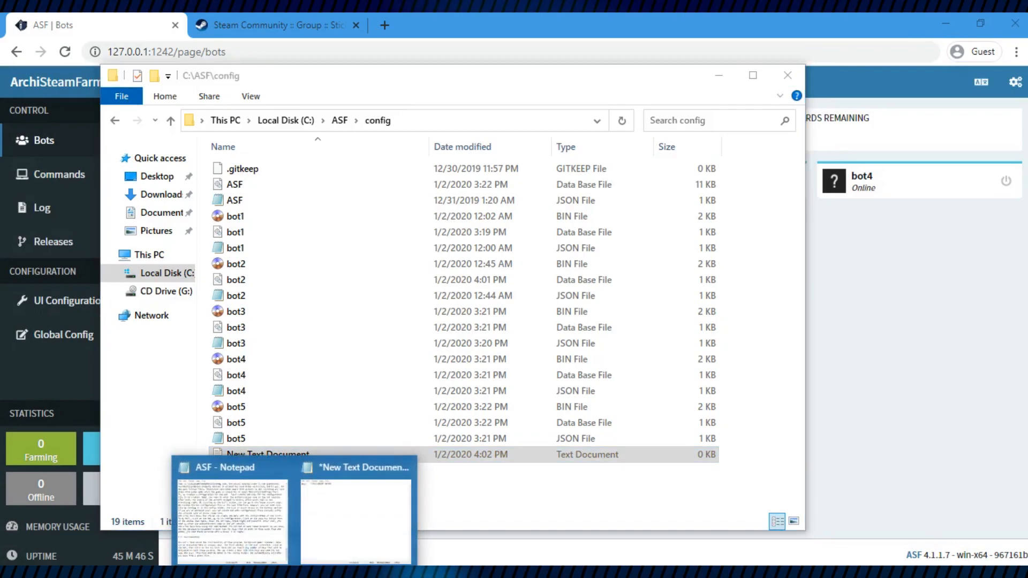
pyautogui.click(329, 496)
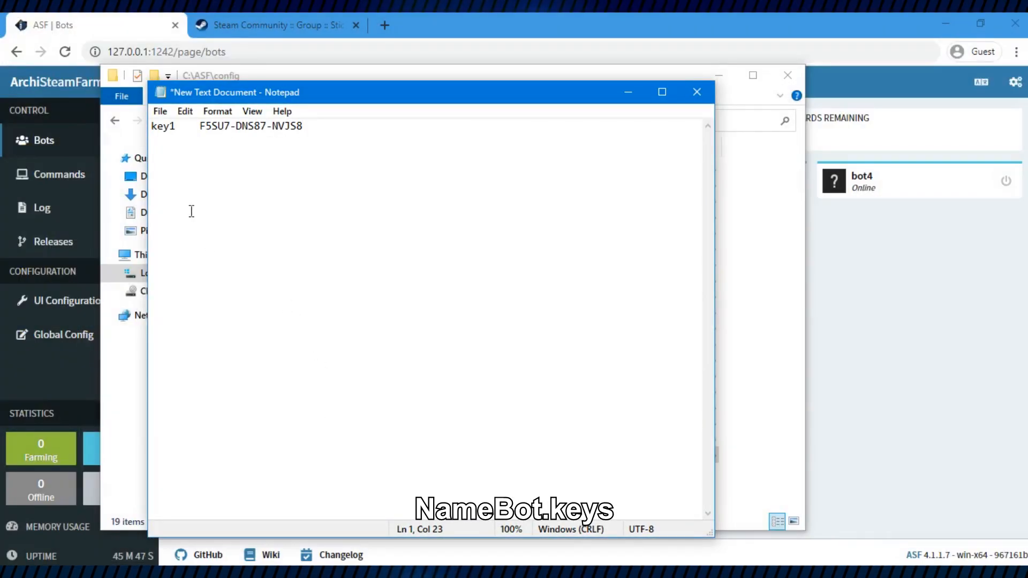
pyautogui.click(160, 111)
pyautogui.click(196, 195)
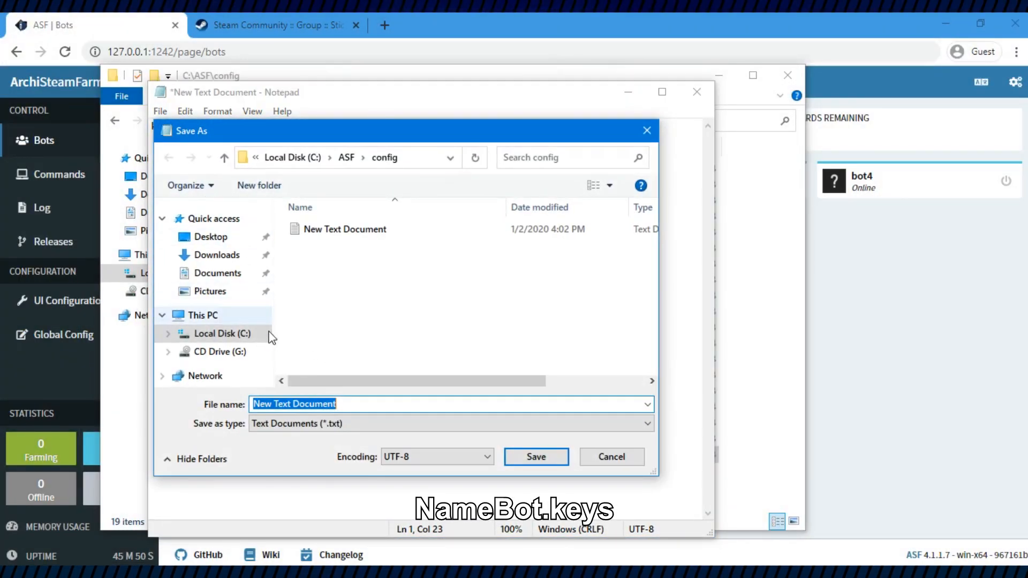
pyautogui.write('bot1')
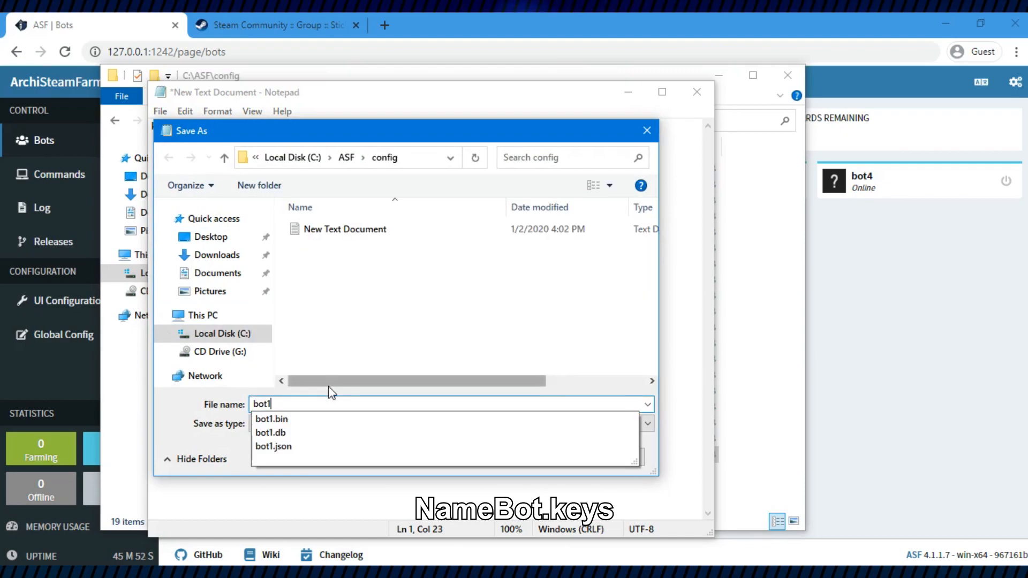
pyautogui.write('.keys')
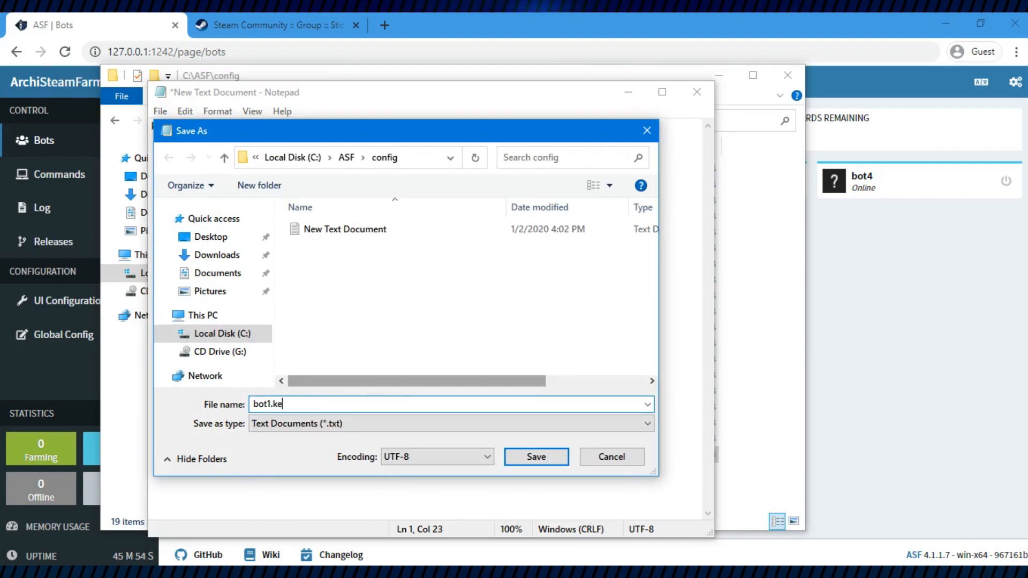
pyautogui.click(367, 426)
pyautogui.click(348, 450)
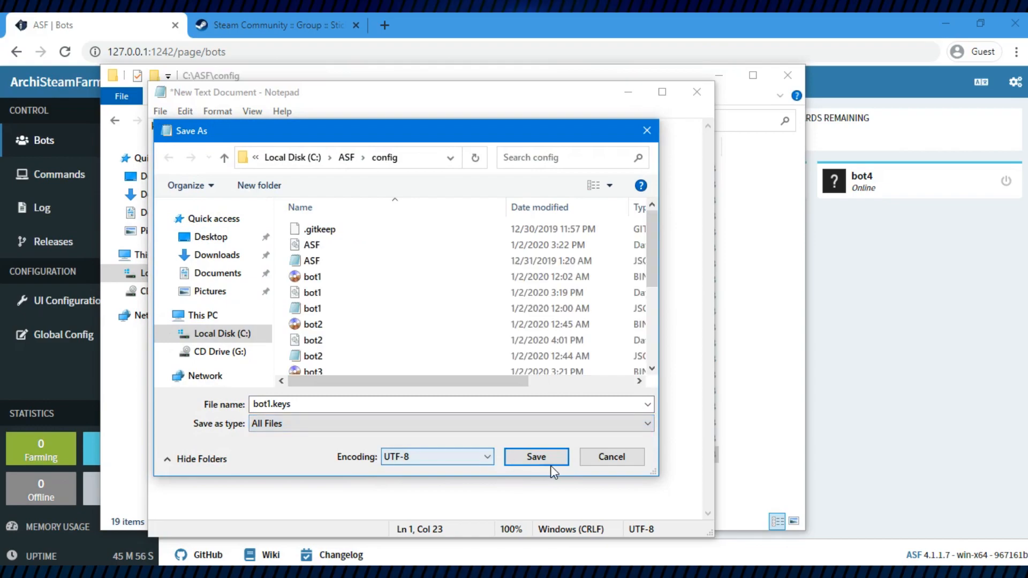
pyautogui.click(551, 462)
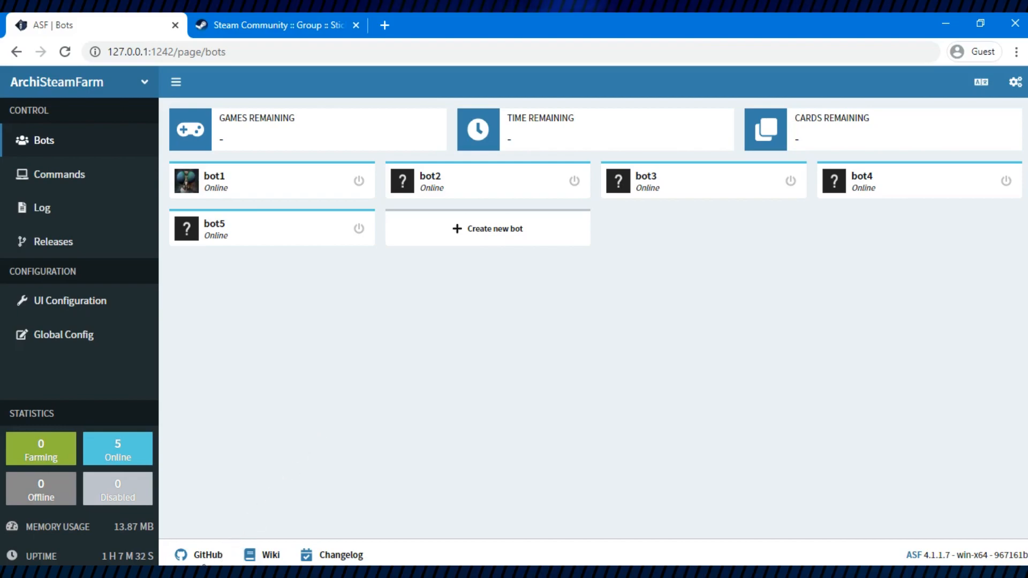
# Step: Run !status in the ASF console, confirming bot1 is not idling anything
pyautogui.click(290, 575)
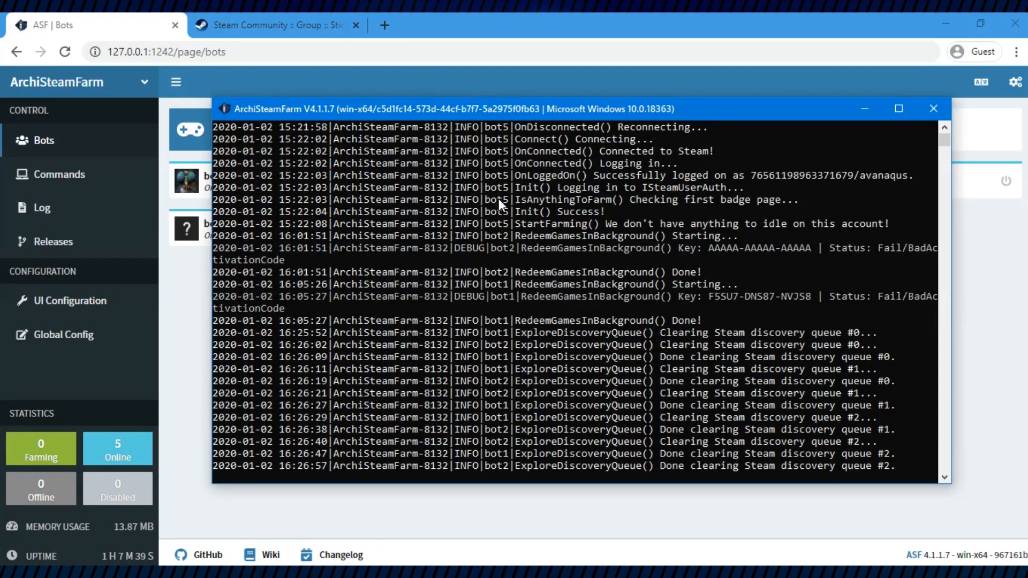
pyautogui.press('c')
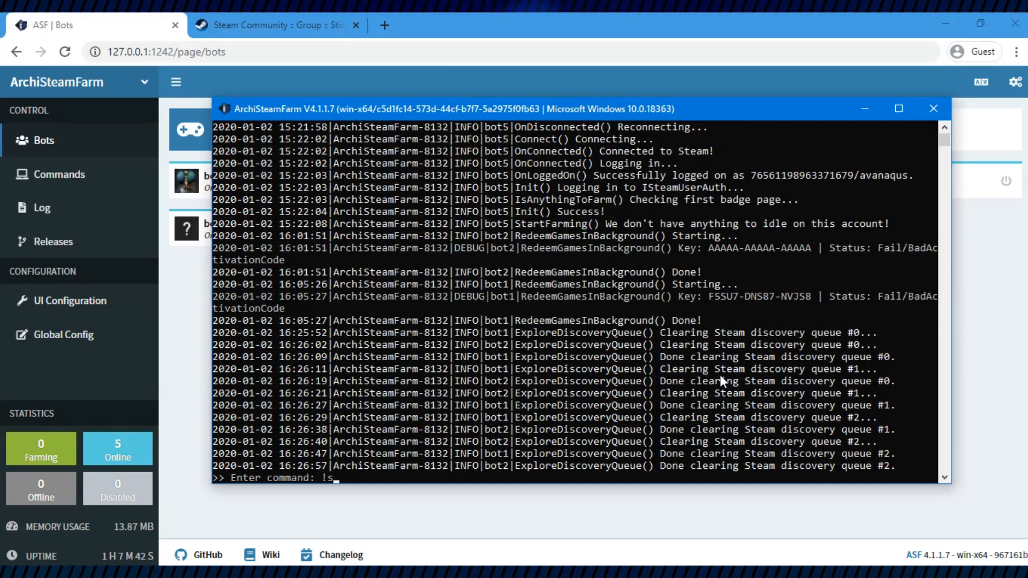
pyautogui.write('!status')
pyautogui.press('Return')
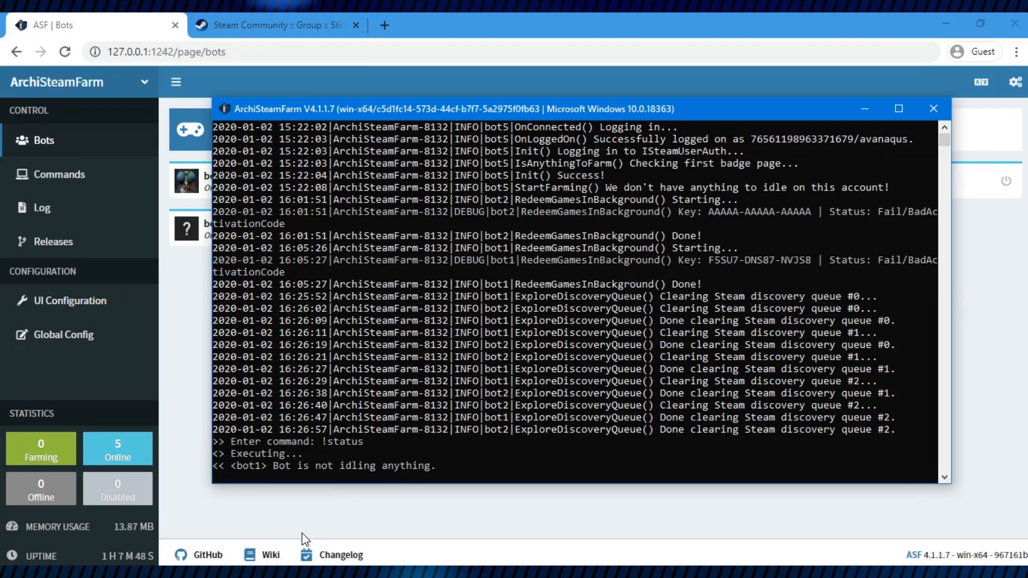
pyautogui.click(233, 503)
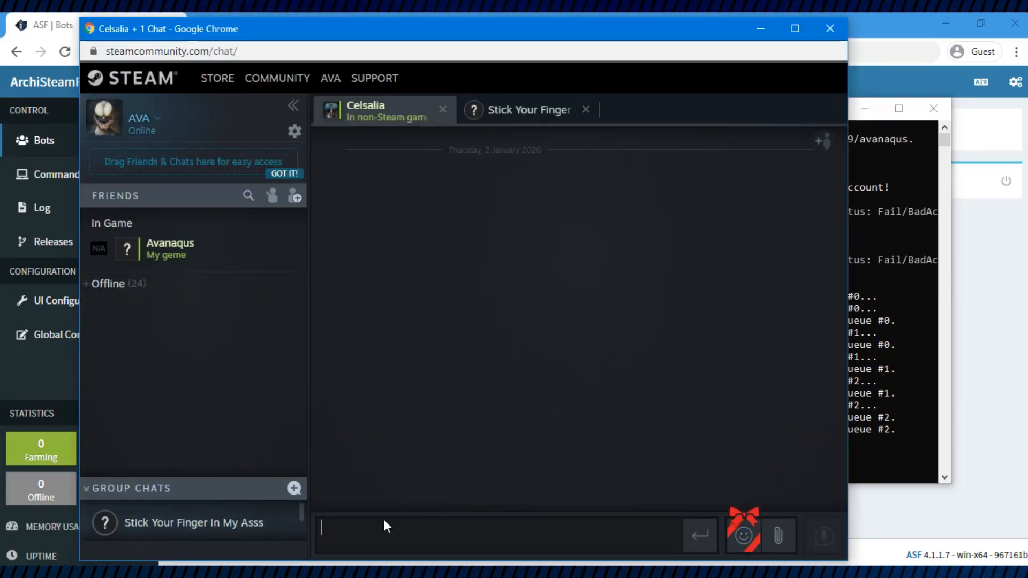
# Step: Send !status in the bot's Steam chat, enter the Steam group chat room, then return to ASF-ui
pyautogui.write('!st')
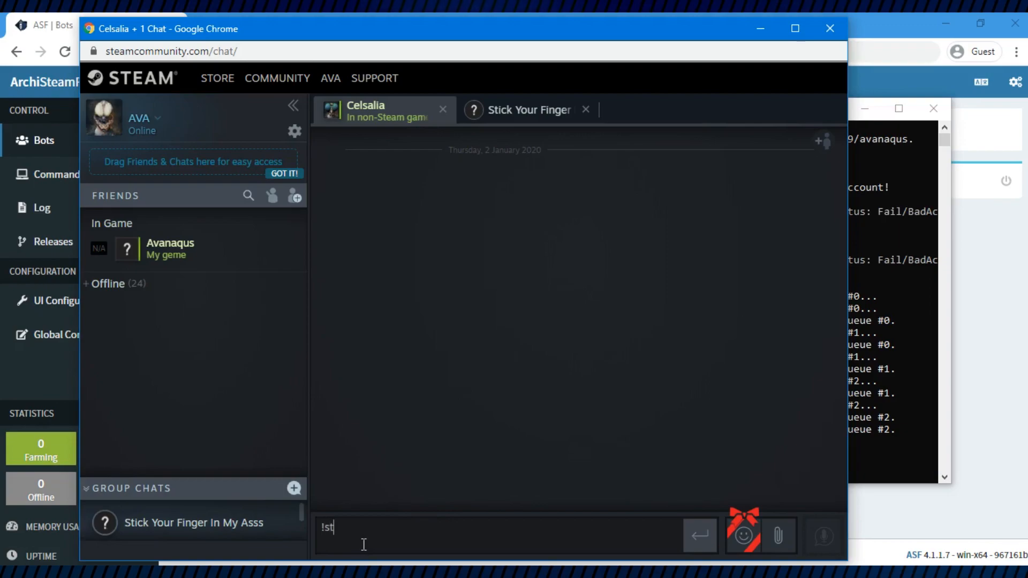
pyautogui.write('atus')
pyautogui.press('Return')
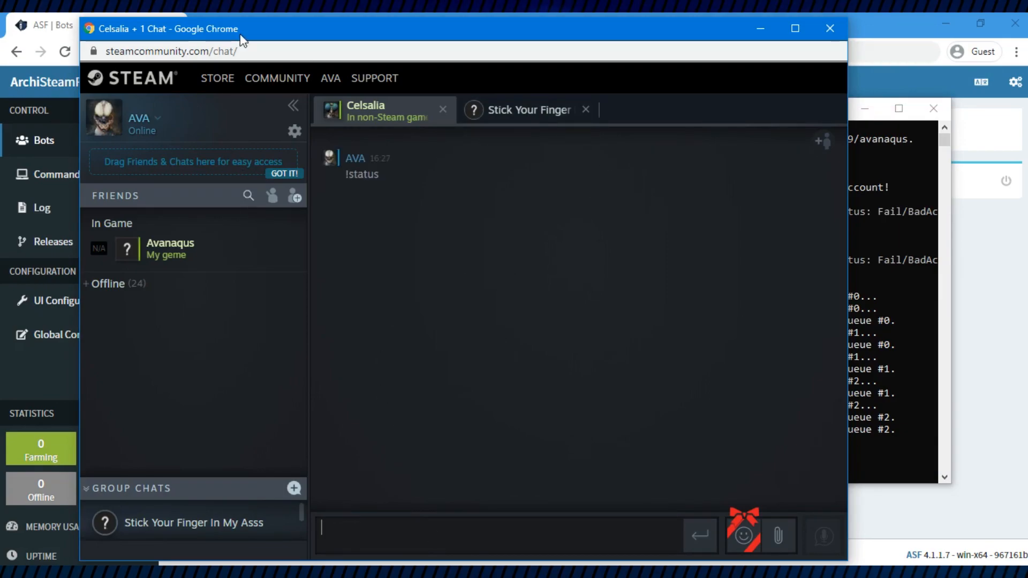
pyautogui.click(248, 14)
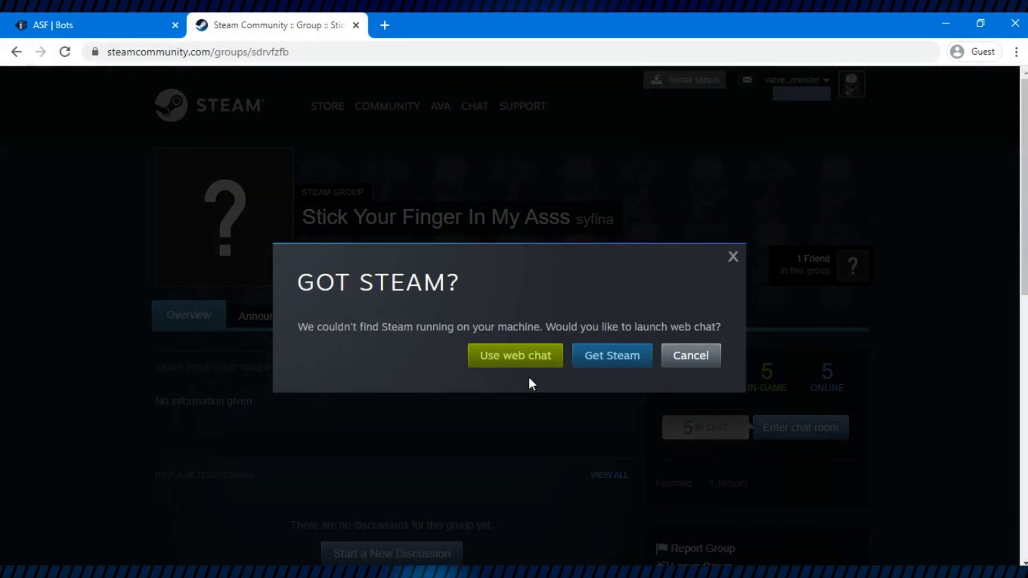
pyautogui.click(515, 356)
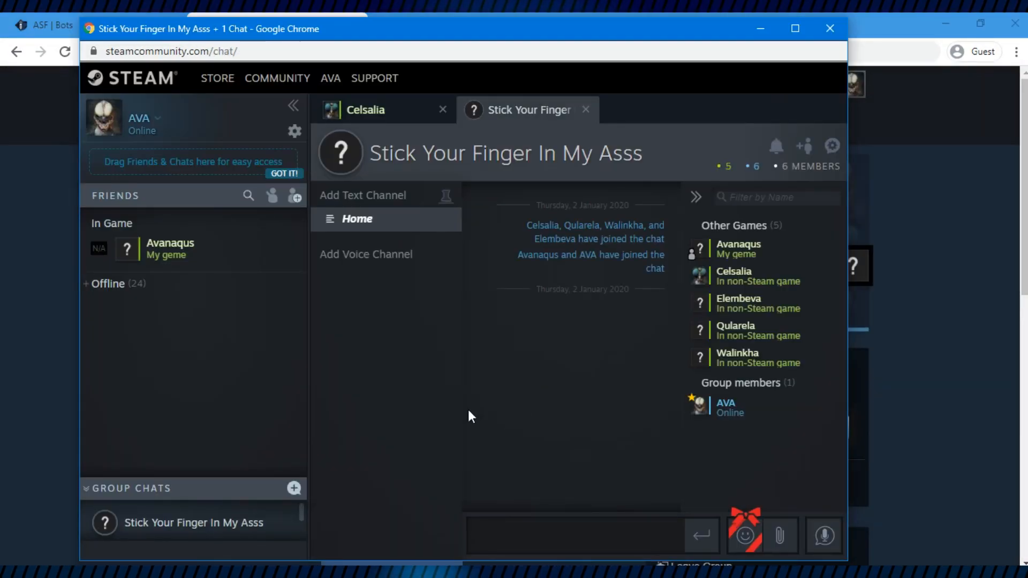
pyautogui.click(268, 11)
pyautogui.click(148, 20)
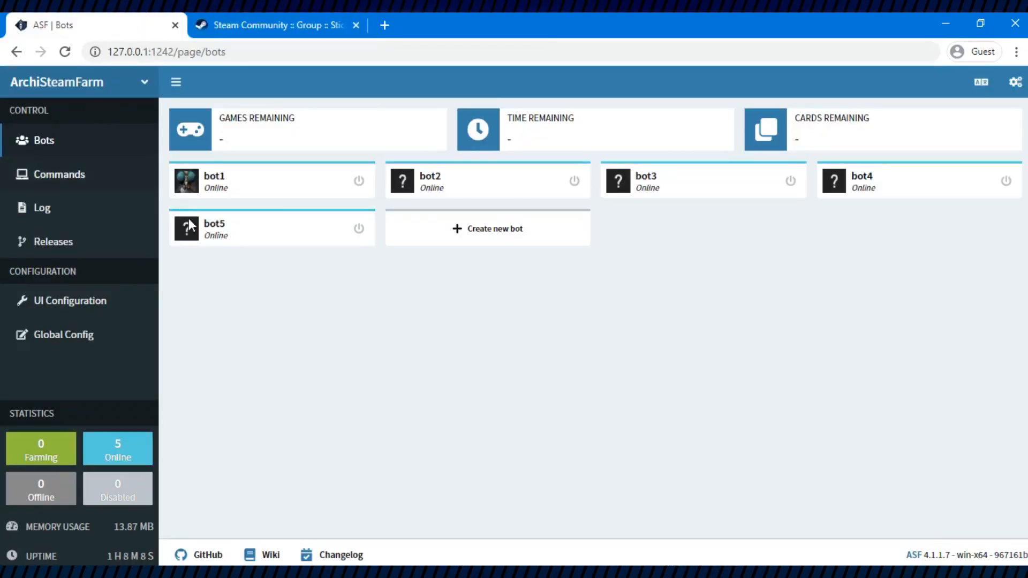
# Step: Run !status from the ASF-ui Commands console
pyautogui.click(87, 179)
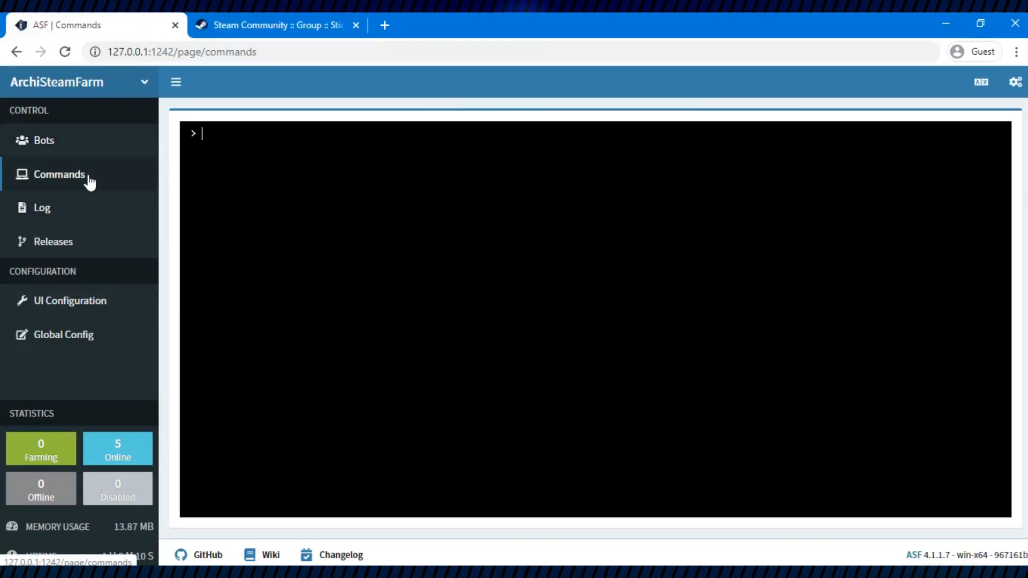
pyautogui.write('!status')
pyautogui.press('Return')
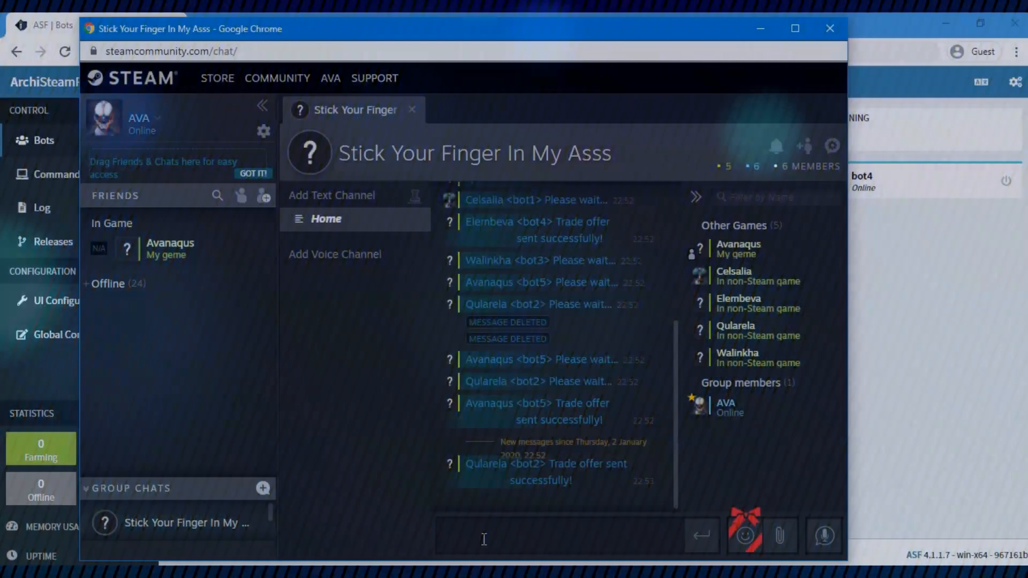
# Step: Send the !loot command in the Steam group chat so every bot sends a trade offer
pyautogui.write('loot')
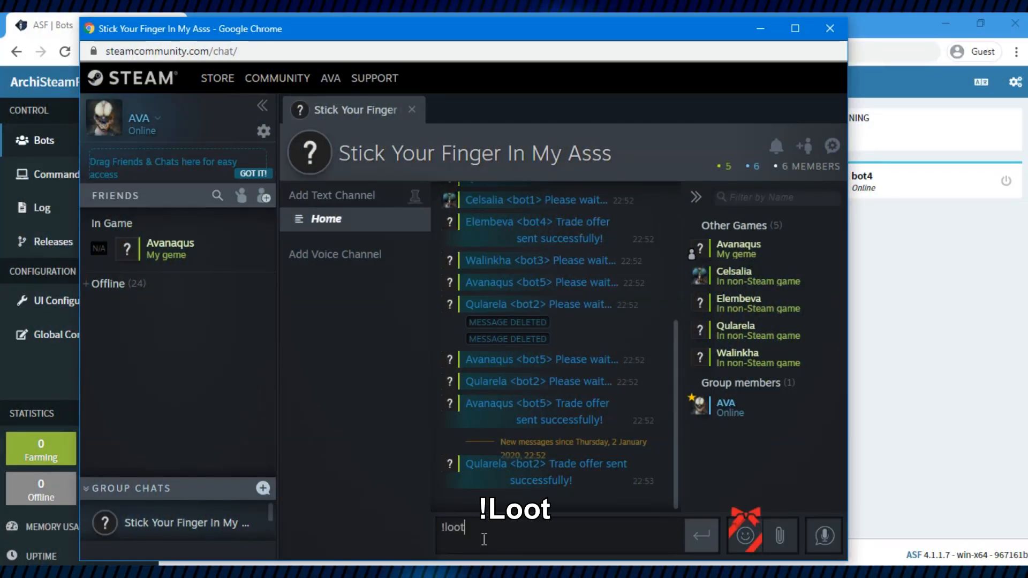
pyautogui.press('Return')
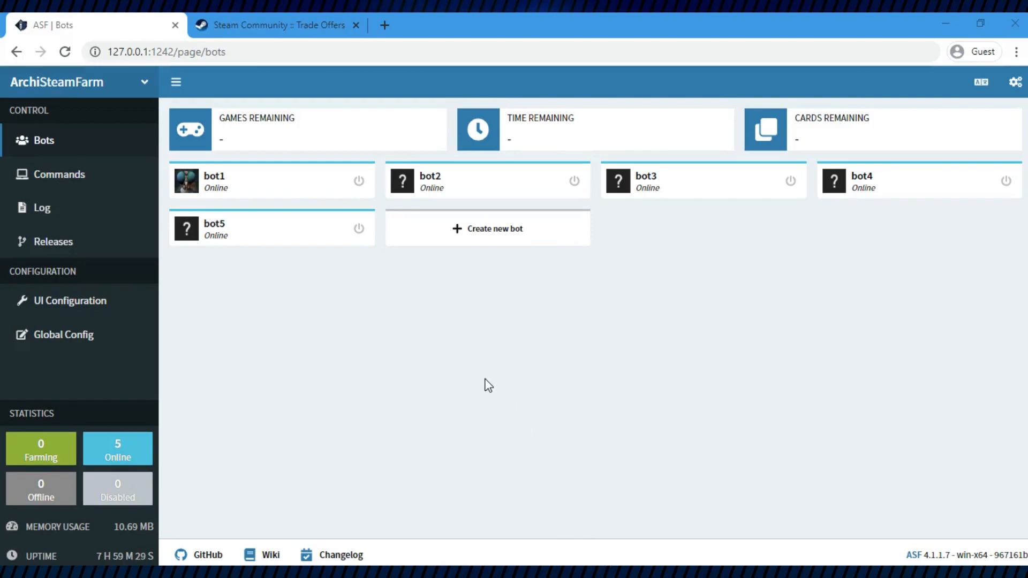
# Step: Start a new bot named Main with its Steam login and password, toggling Enabled and Paused
pyautogui.click(474, 245)
pyautogui.write('Main')
pyautogui.press('Tab')
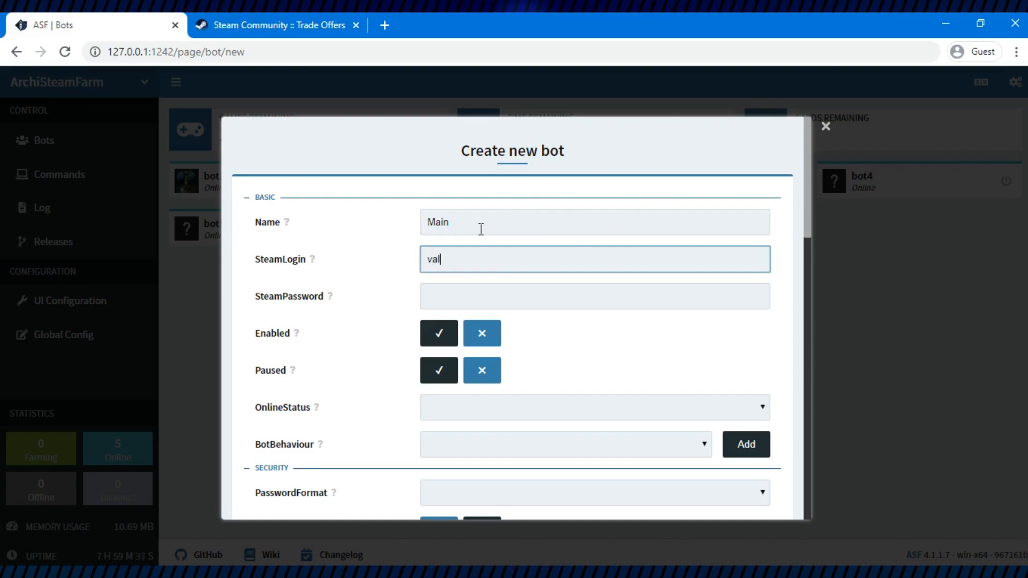
pyautogui.press('Tab')
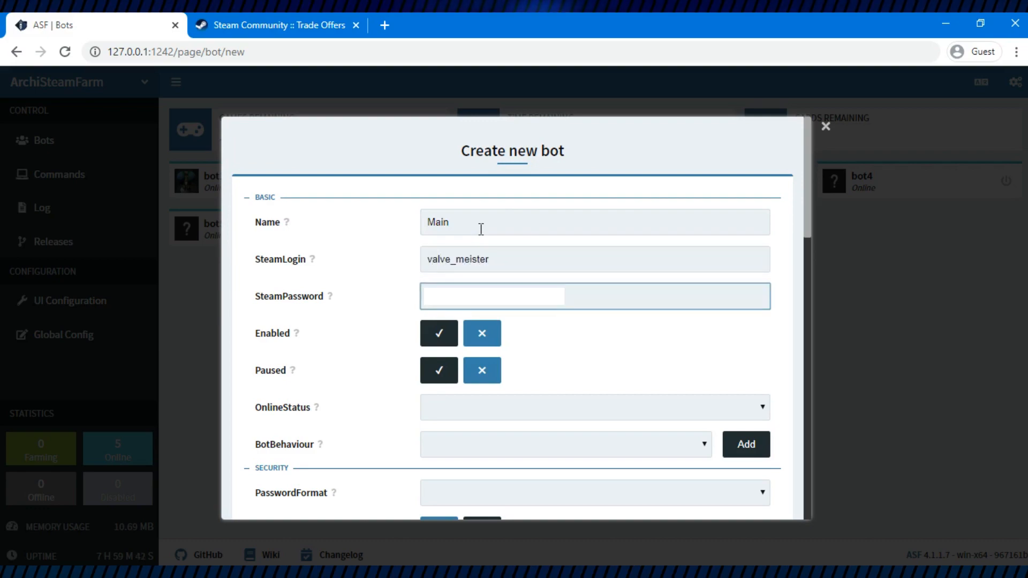
pyautogui.click(445, 334)
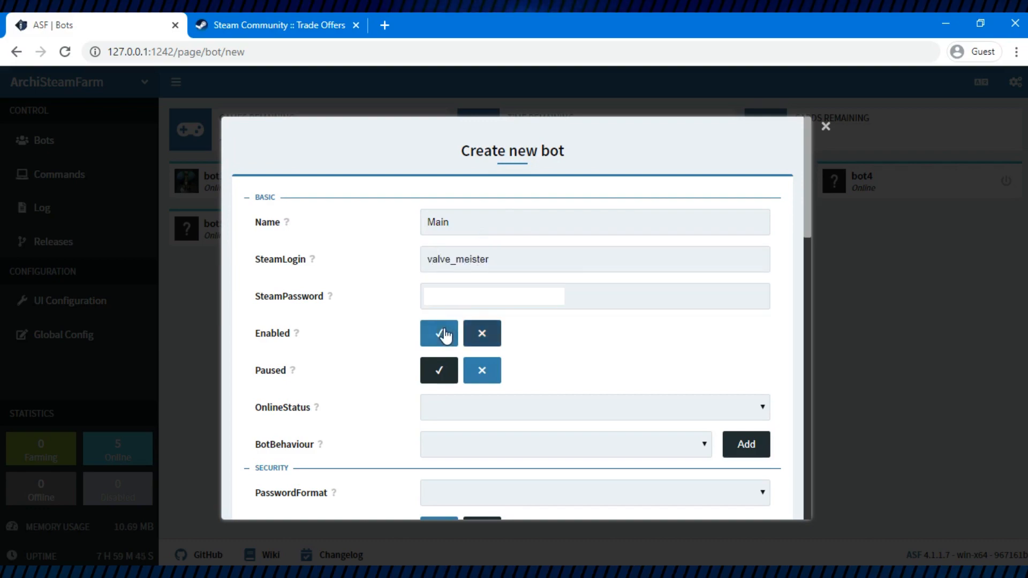
pyautogui.click(438, 371)
# Step: Set Main's OnlineStatus to Invisible, enable AcceptGifts, and create the bot
pyautogui.scroll(-2, 573, 348)
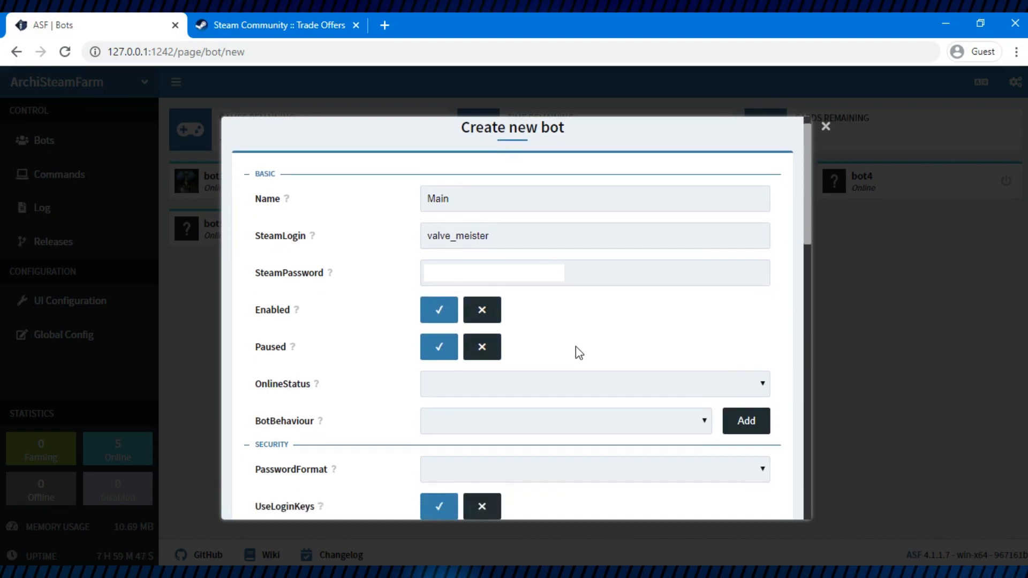
pyautogui.click(559, 341)
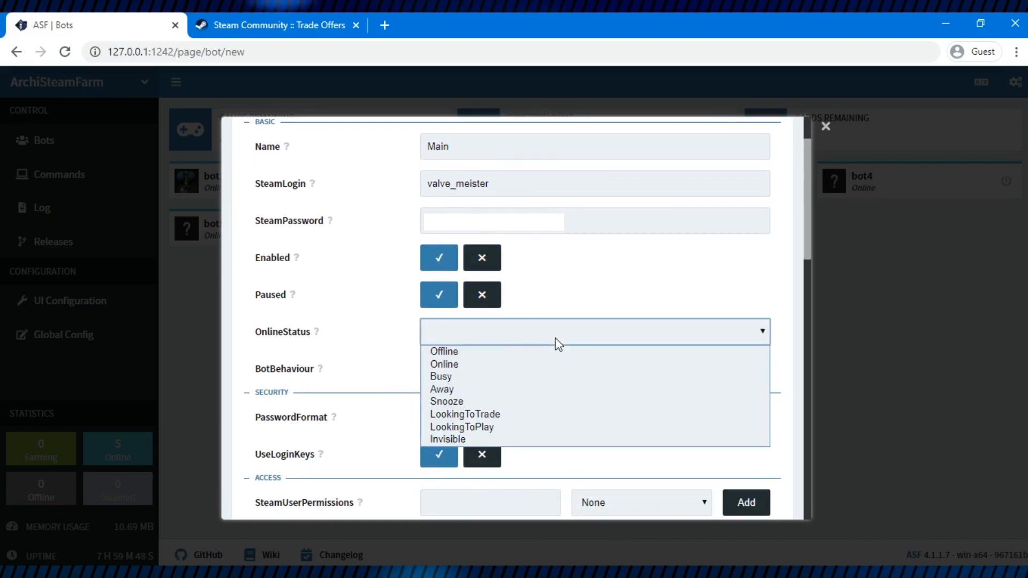
pyautogui.click(486, 438)
pyautogui.scroll(-1, 382, 345)
pyautogui.scroll(-3, 381, 345)
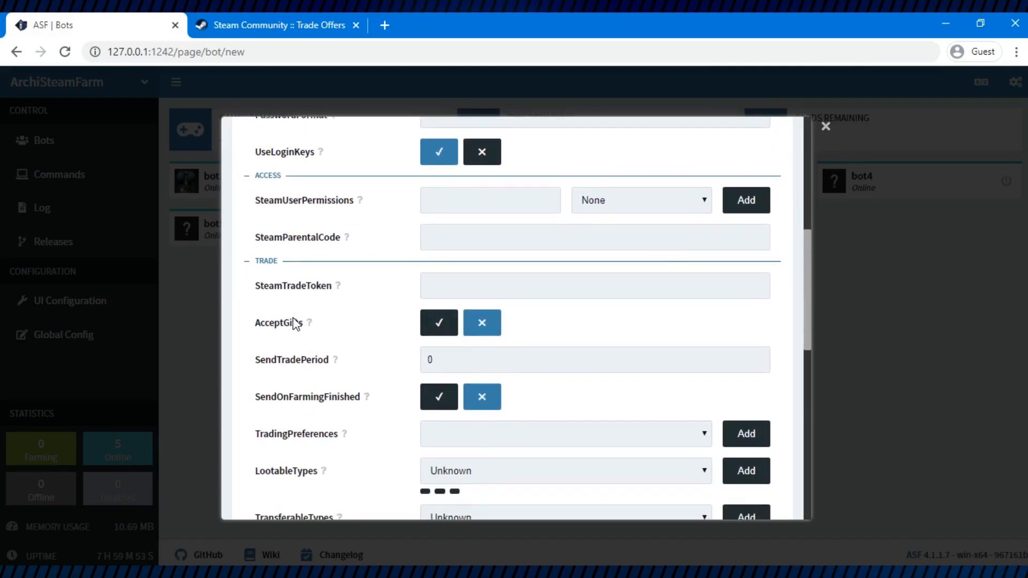
pyautogui.moveTo(282, 324); pyautogui.dragTo(255, 324)
pyautogui.click(444, 331)
pyautogui.click(383, 337)
pyautogui.scroll(-10, 384, 336)
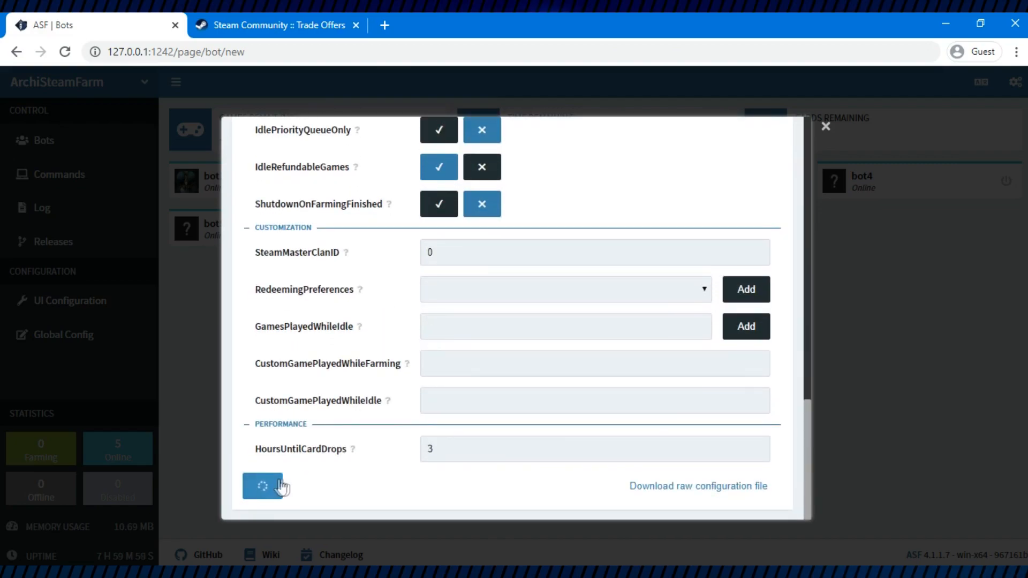
pyautogui.click(282, 488)
pyautogui.click(212, 574)
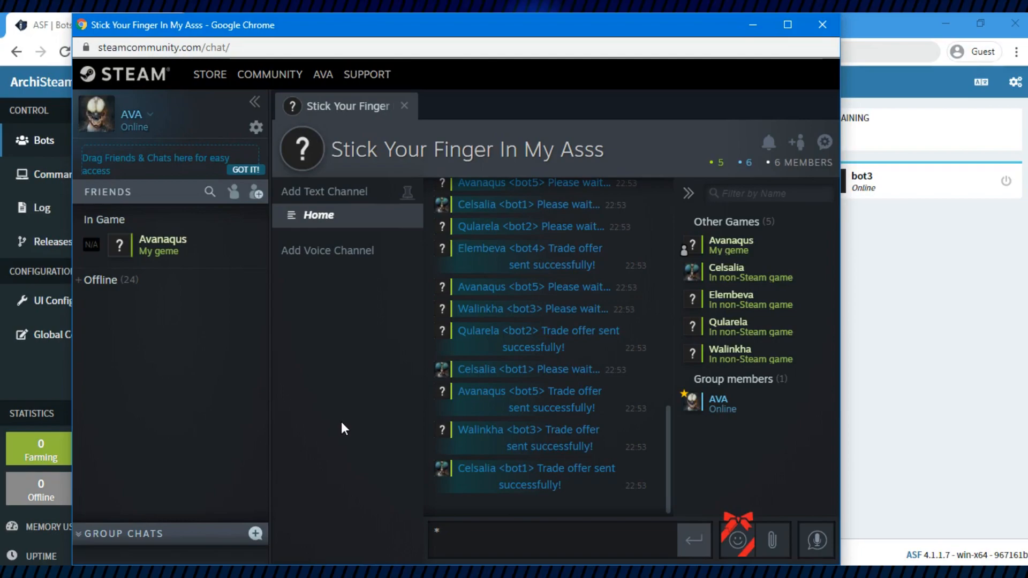
# Step: Send '!loot^ 218620 2' in the chat to loot Payday 2 items from all bots
pyautogui.press('BackSpace')
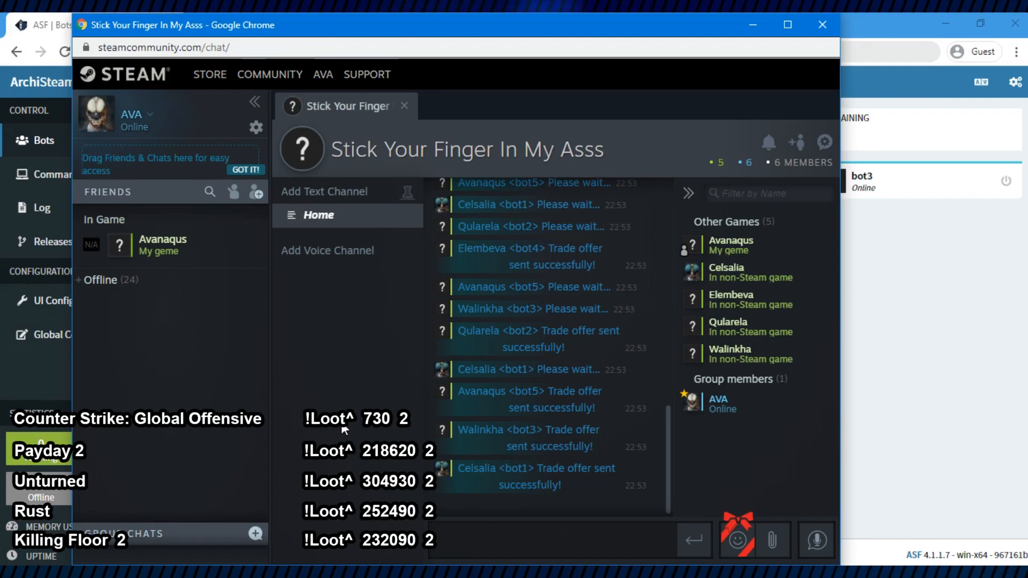
pyautogui.write('!loo')
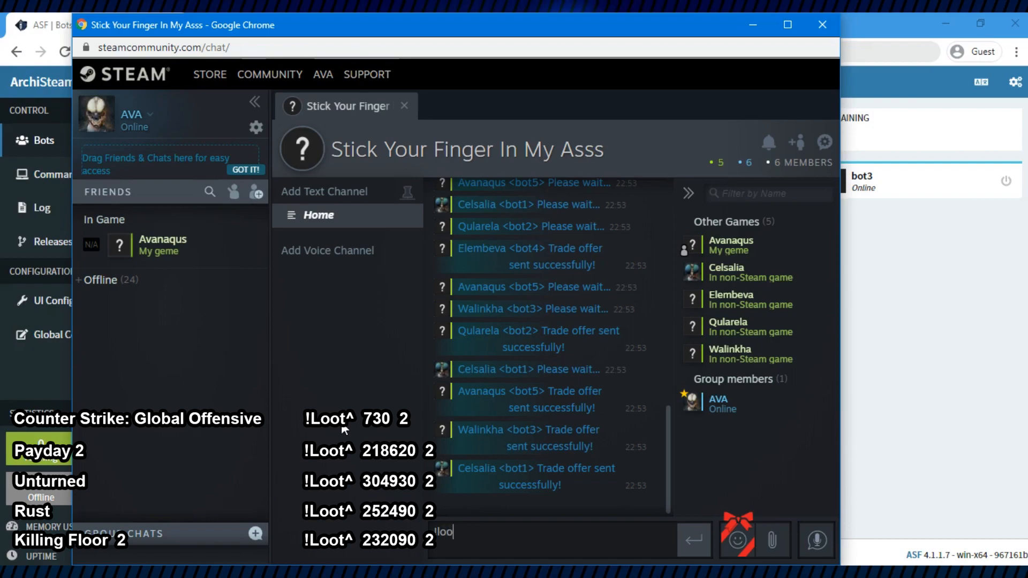
pyautogui.write('t^')
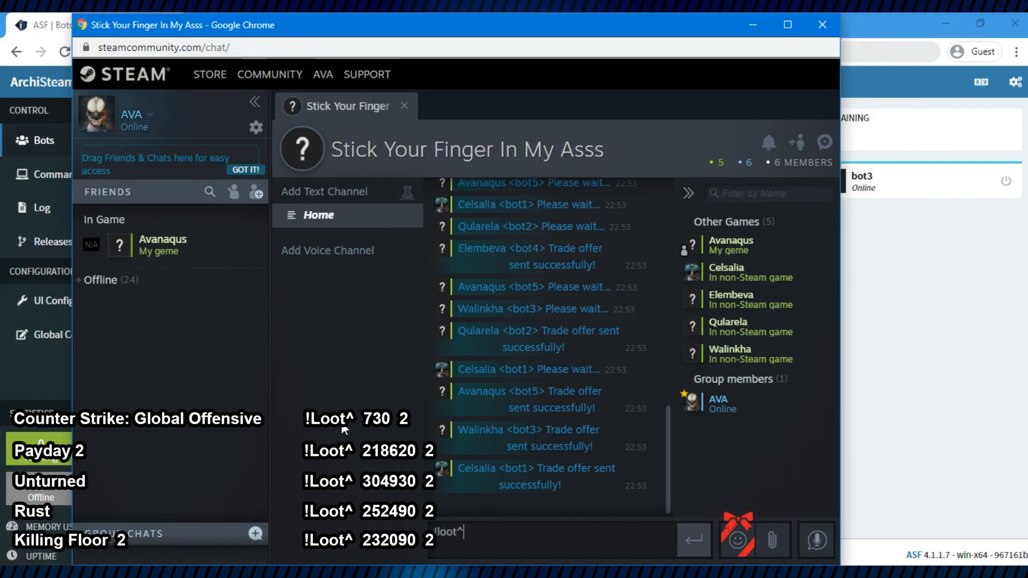
pyautogui.write(' 218620 2')
pyautogui.press('Return')
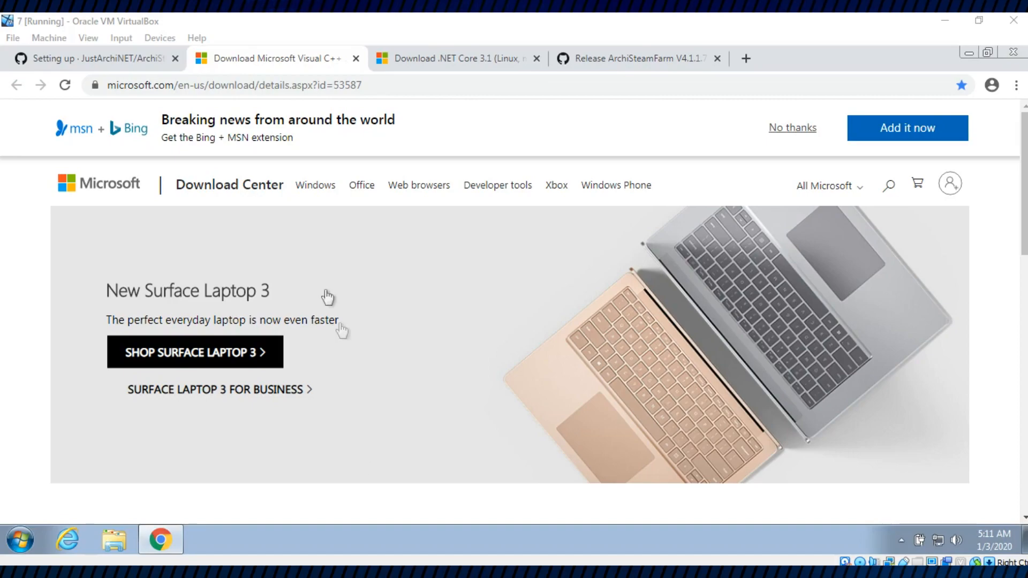
# Step: Download the 32-bit Visual C++ 2015 Redistributable, vc_redist.x86.exe
pyautogui.scroll(-5, 444, 348)
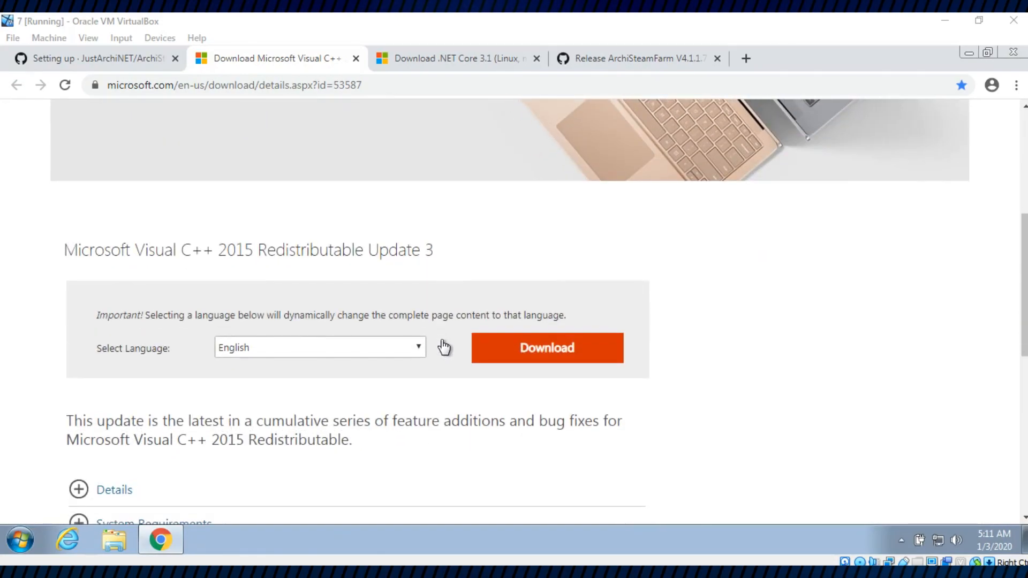
pyautogui.click(514, 351)
pyautogui.click(75, 274)
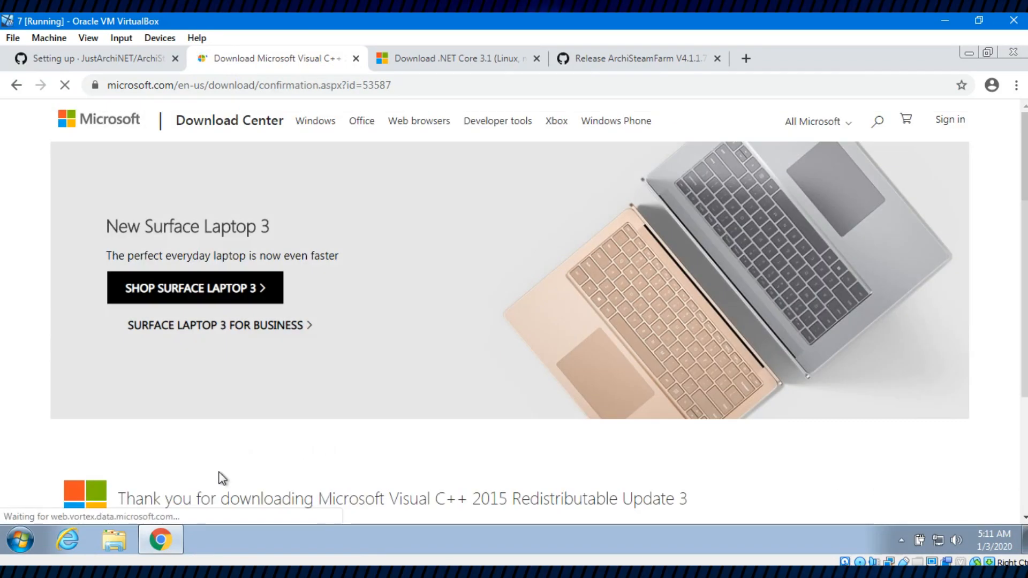
# Step: Download the .NET Core 3.1 SDK Windows x86 installer
pyautogui.click(435, 59)
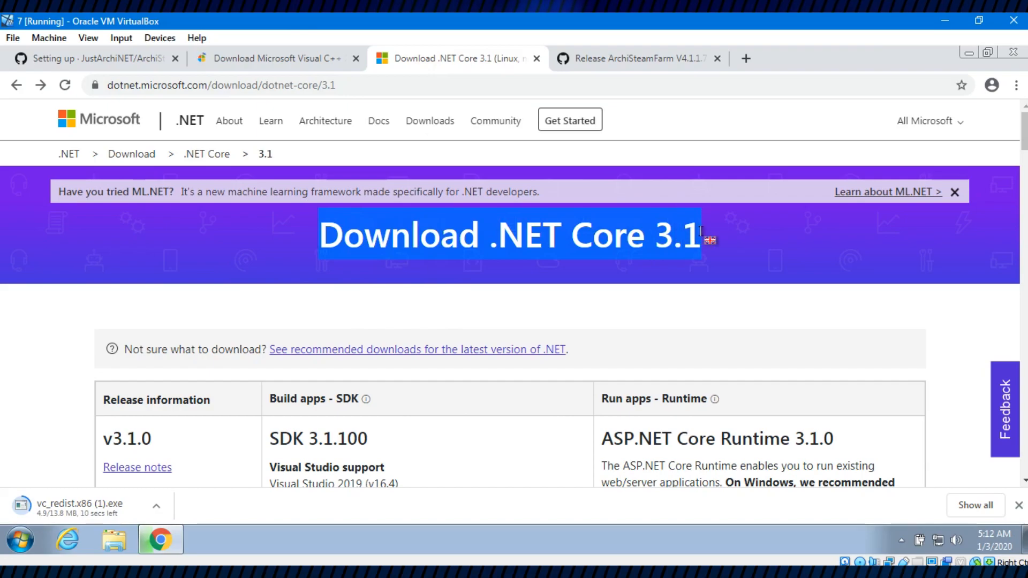
pyautogui.scroll(-4, 749, 237)
pyautogui.scroll(-3, 561, 232)
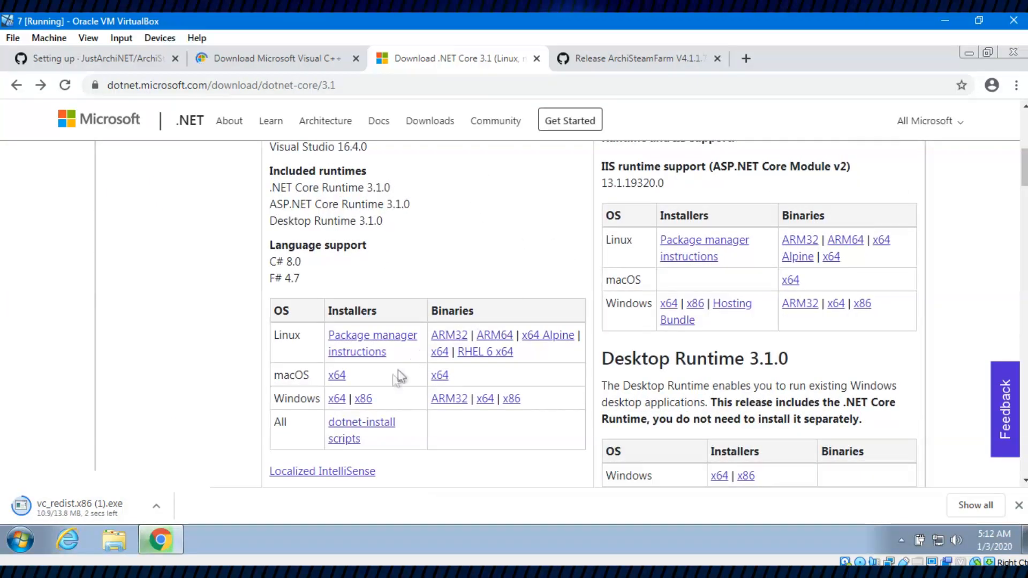
pyautogui.click(367, 402)
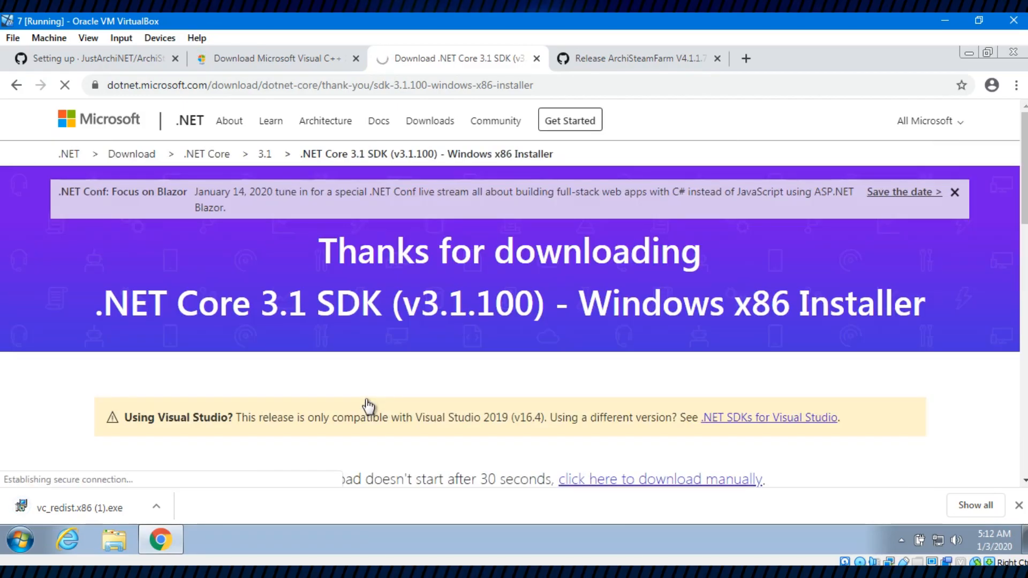
pyautogui.scroll(-4, 410, 402)
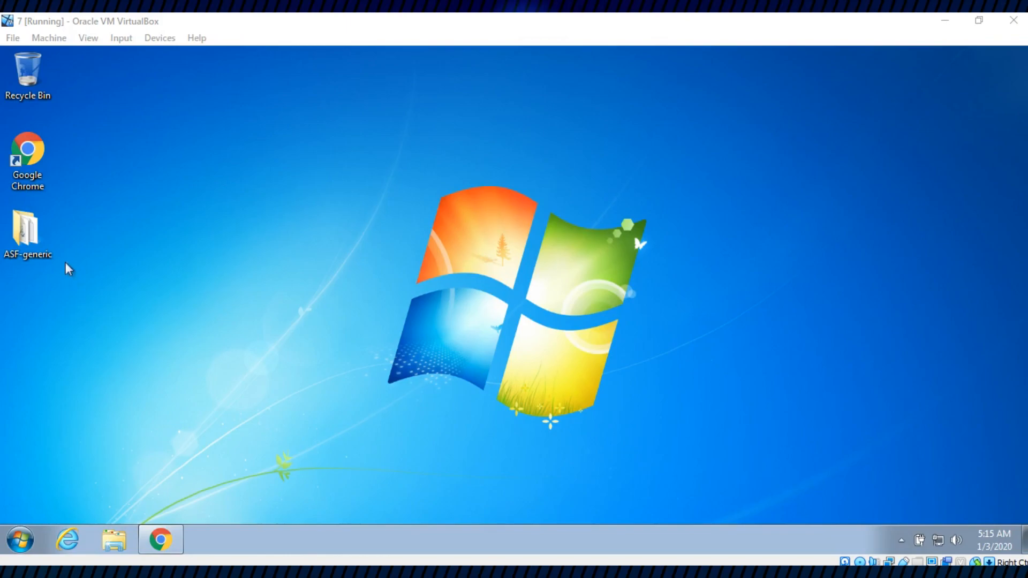
# Step: Start ASF by running ArchiSteamFarm.cmd from the ASF-generic folder, allowing the unverified script, then return to Chrome
pyautogui.doubleClick(32, 233)
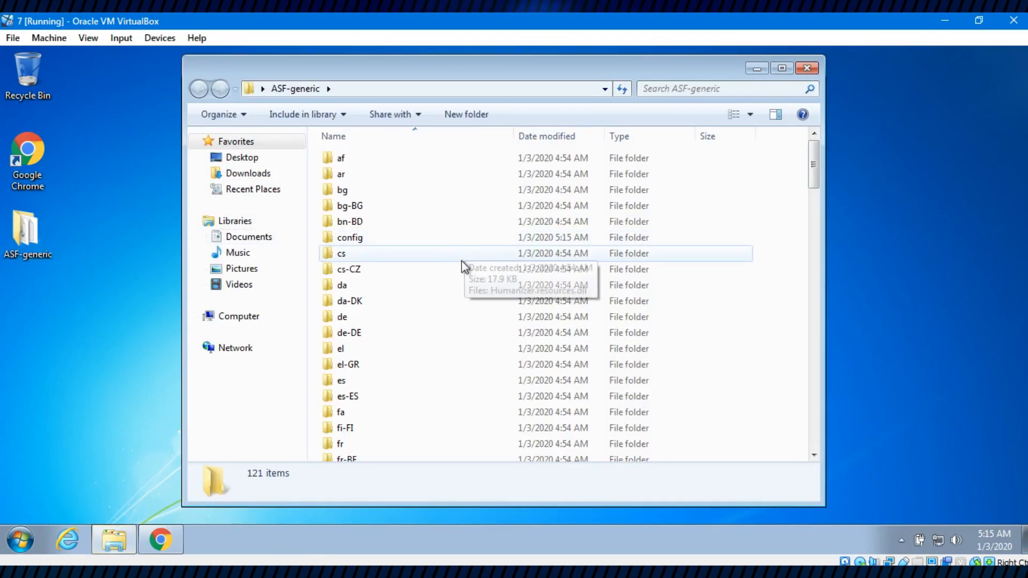
pyautogui.scroll(-6, 463, 266)
pyautogui.scroll(-16, 463, 265)
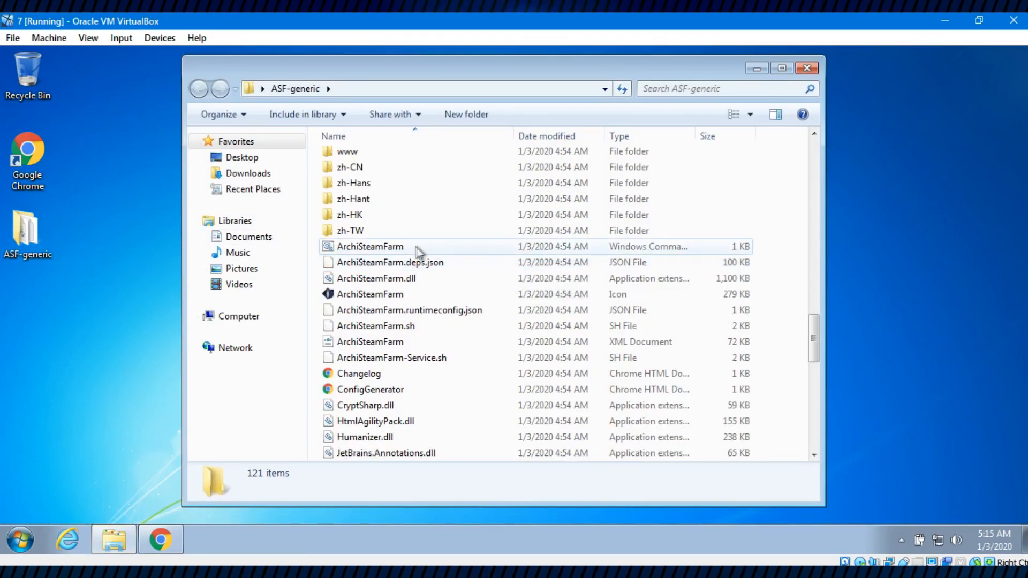
pyautogui.doubleClick(469, 248)
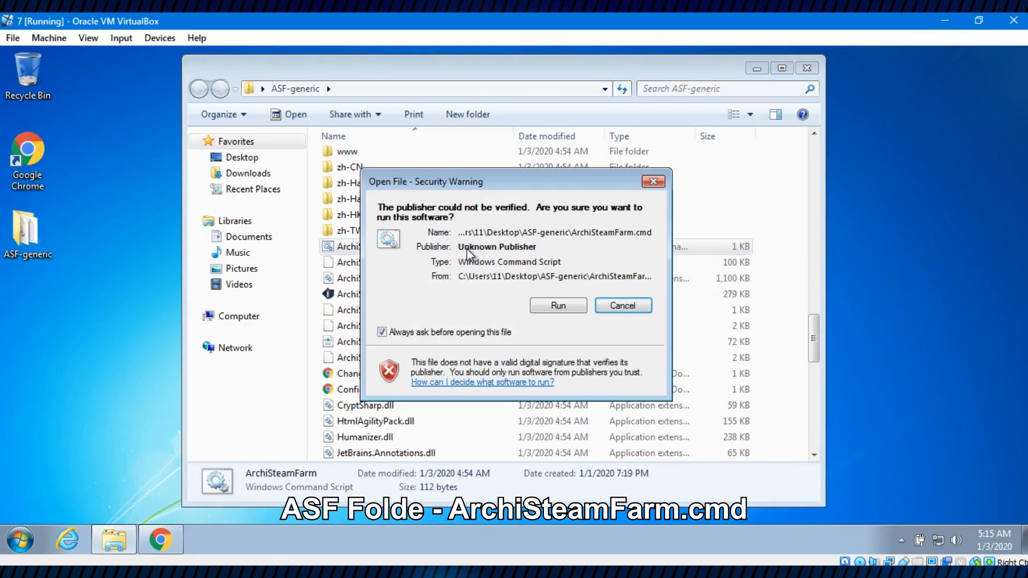
pyautogui.click(556, 306)
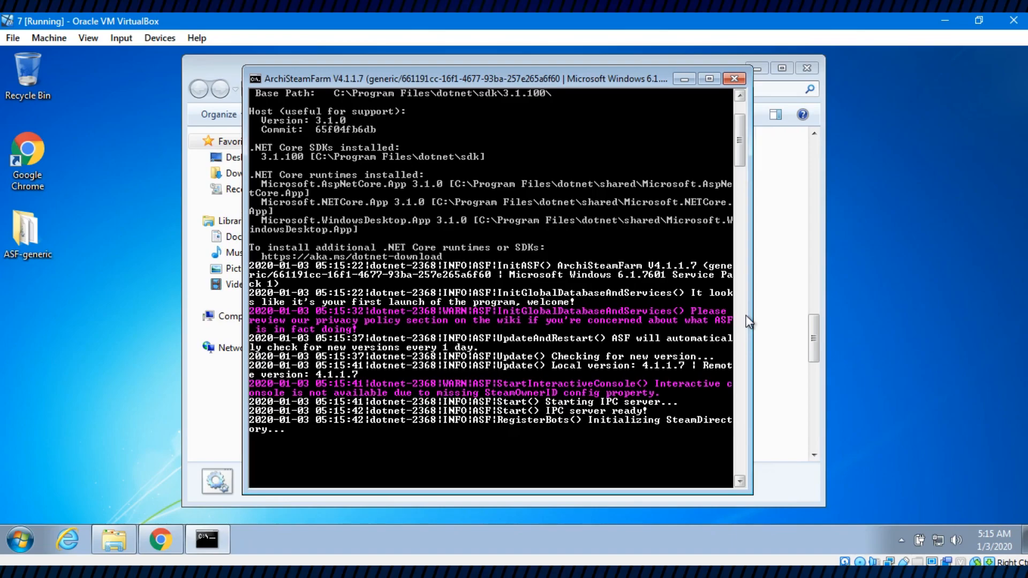
pyautogui.click(161, 539)
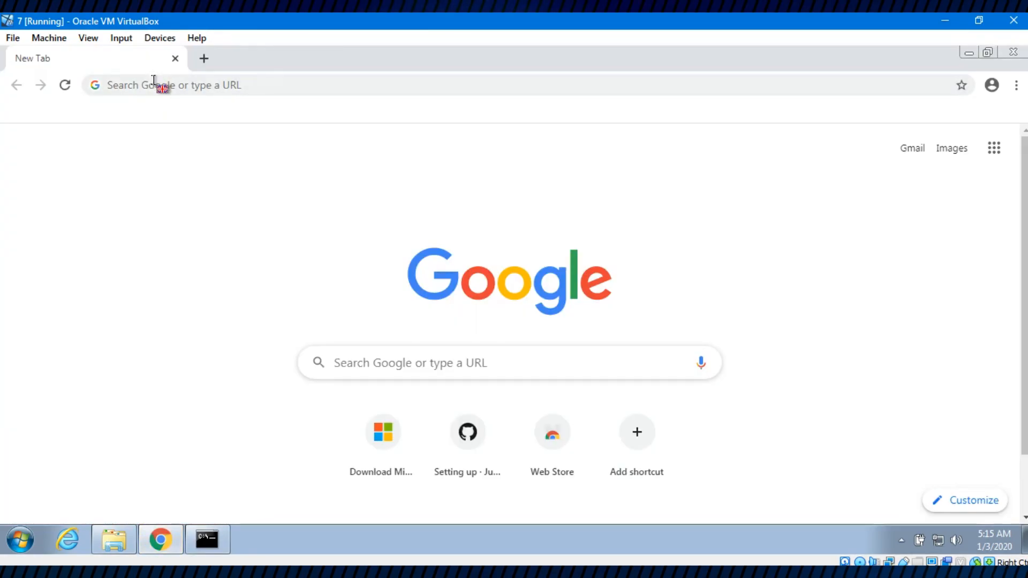
# Step: Load the local ASF web interface at 127.0.0.1:1242 in Chrome
pyautogui.click(154, 80)
pyautogui.write('127.0.0.1:8242')
pyautogui.press('Return')
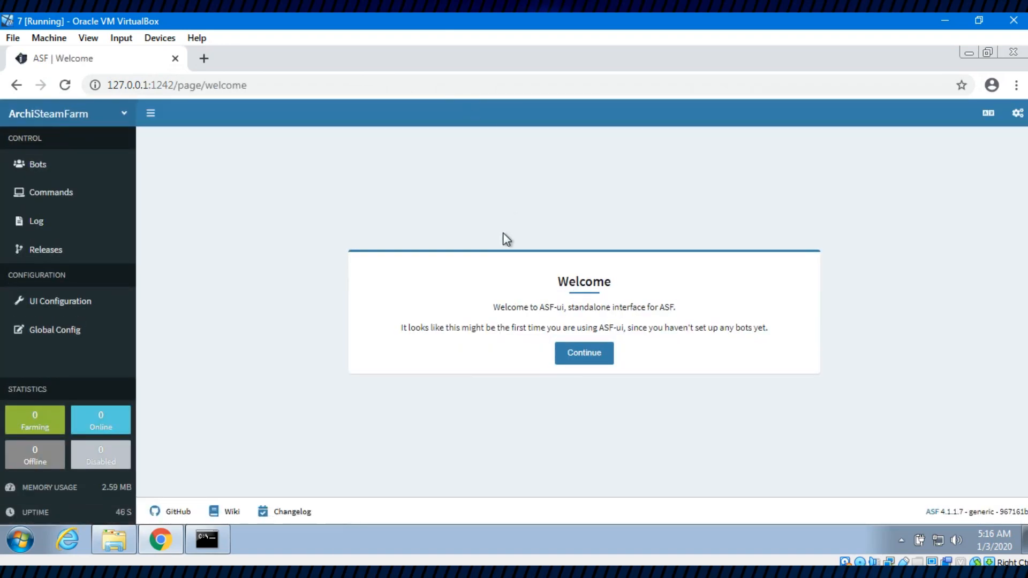
# Step: Get past the welcome screen and close the Create new bot form without adding a bot
pyautogui.click(557, 357)
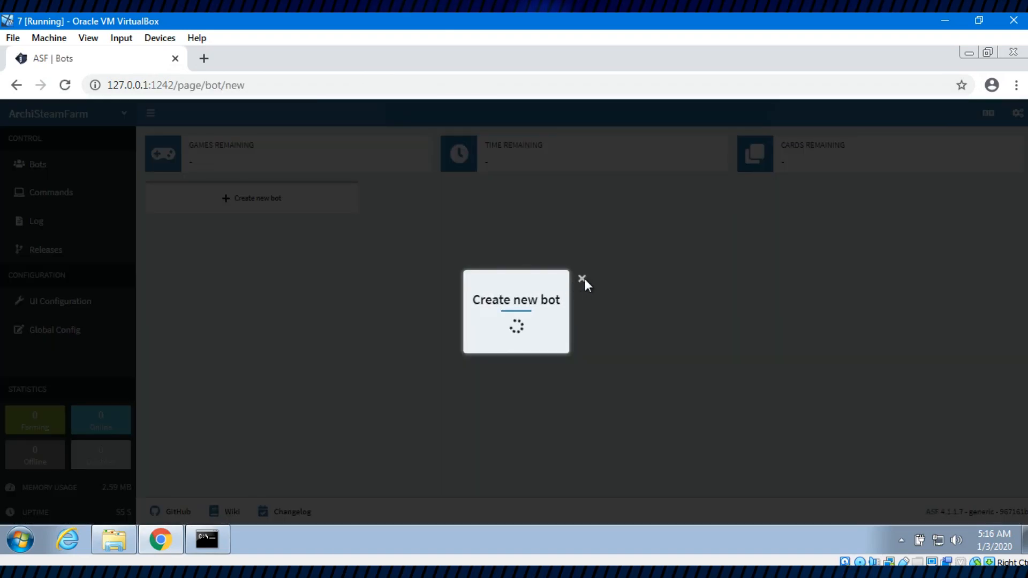
pyautogui.scroll(-6, 476, 321)
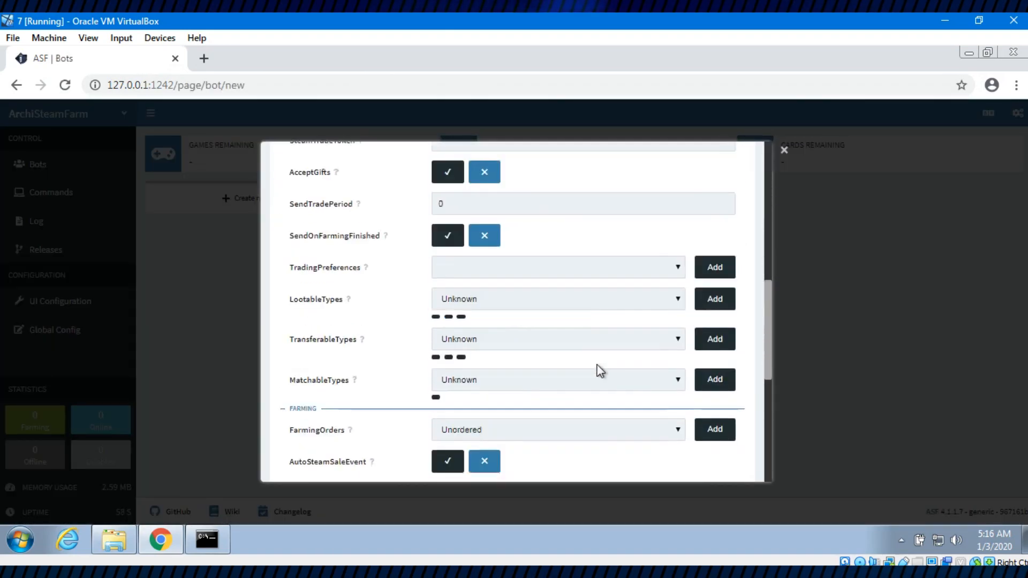
pyautogui.scroll(3, 594, 368)
pyautogui.press('Escape')
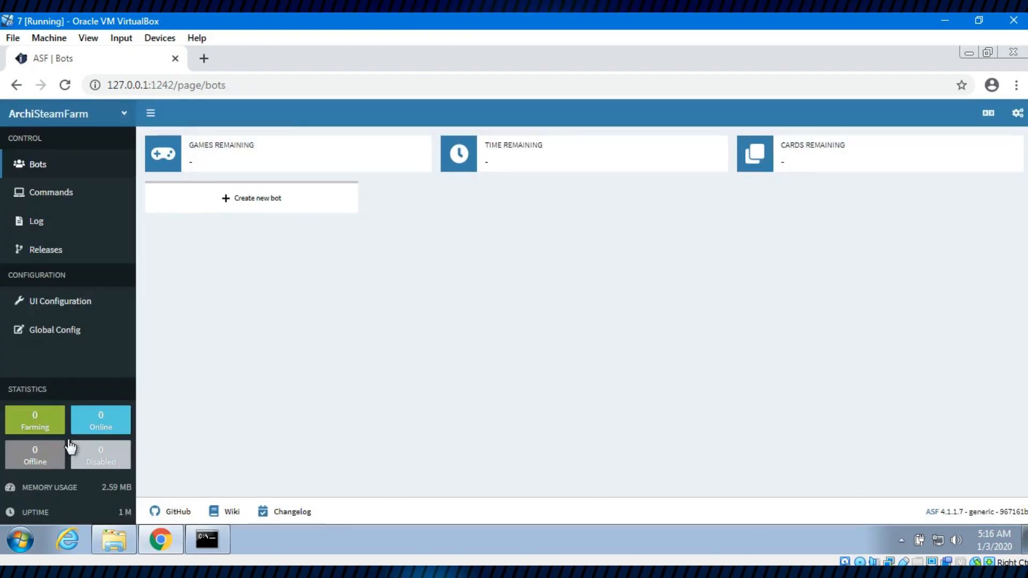